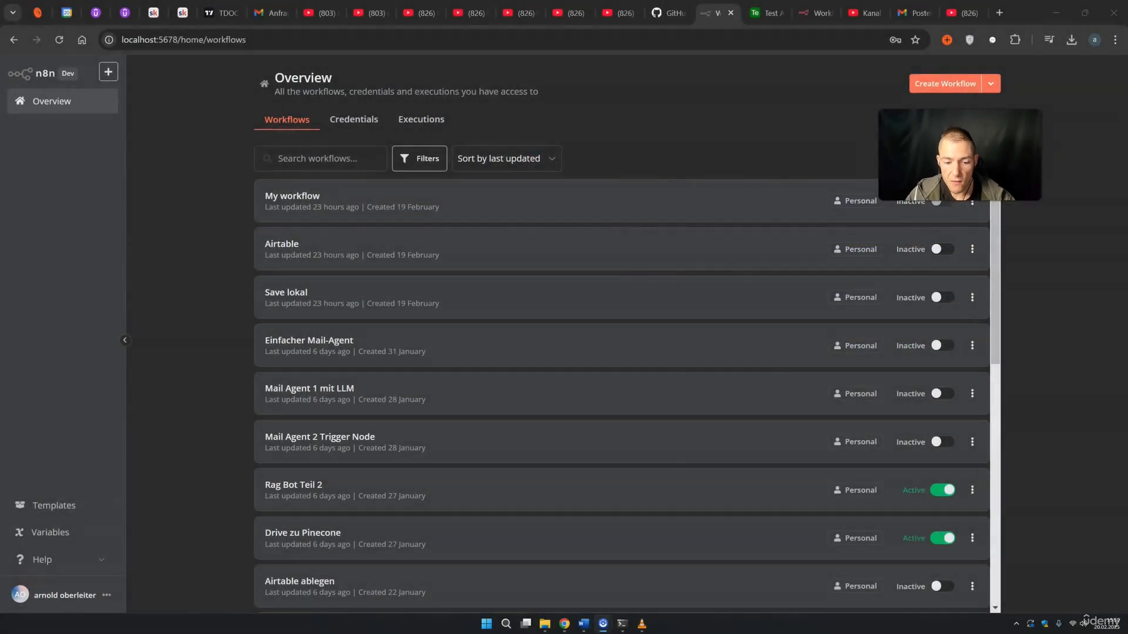
Step: Create a new workflow that starts with the Airtable trigger "On new Airtable event"
click(938, 87)
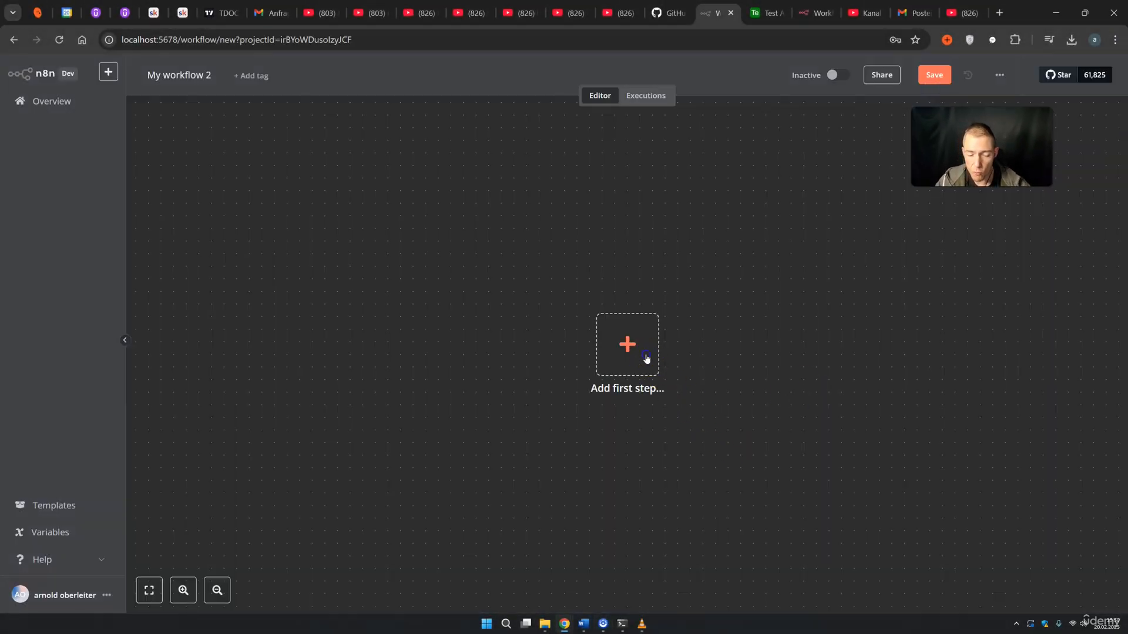
click(646, 357)
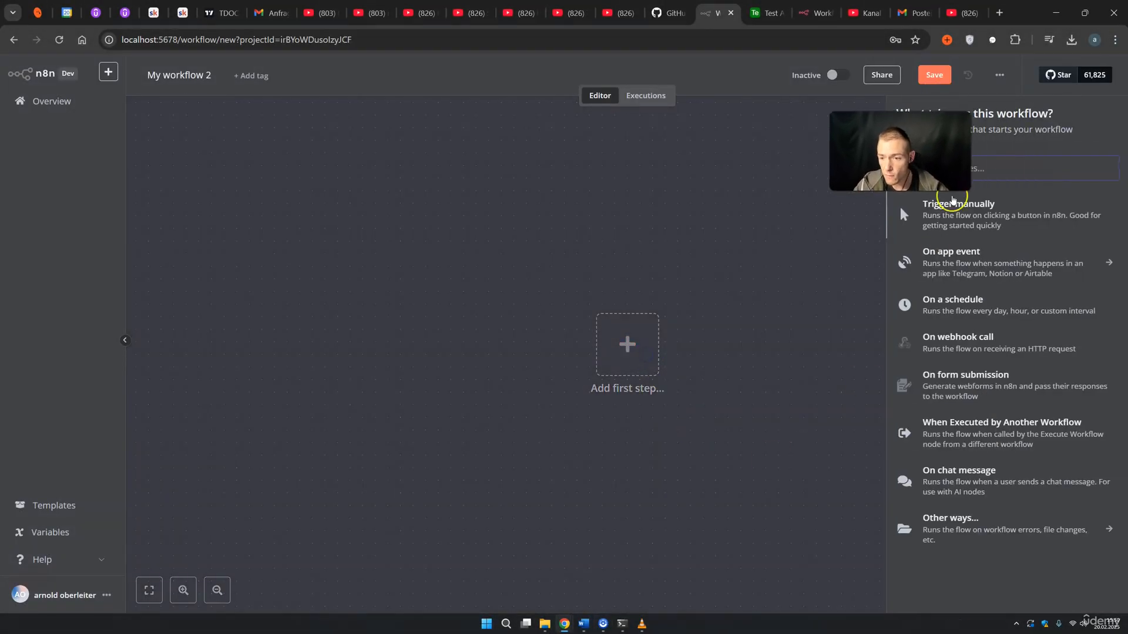
text(air)
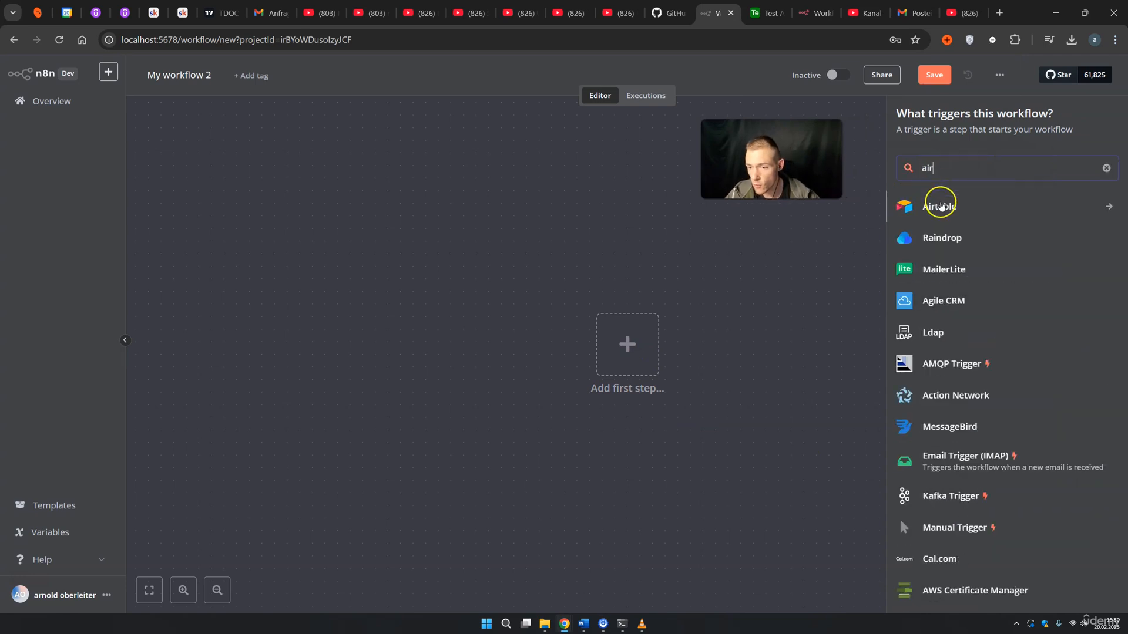
click(940, 205)
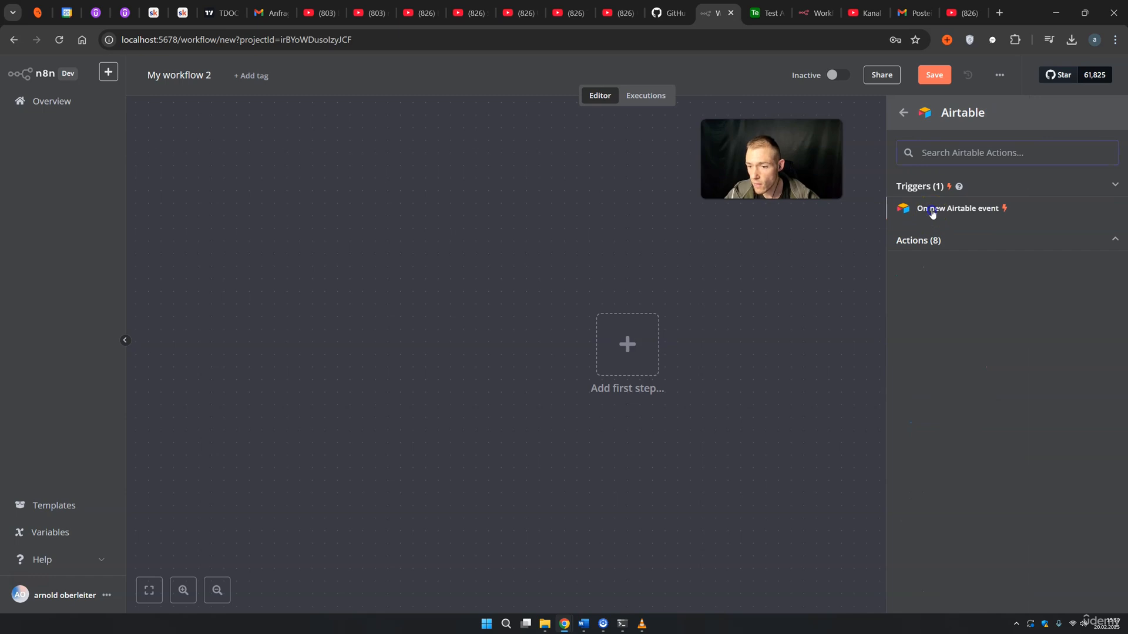
click(932, 210)
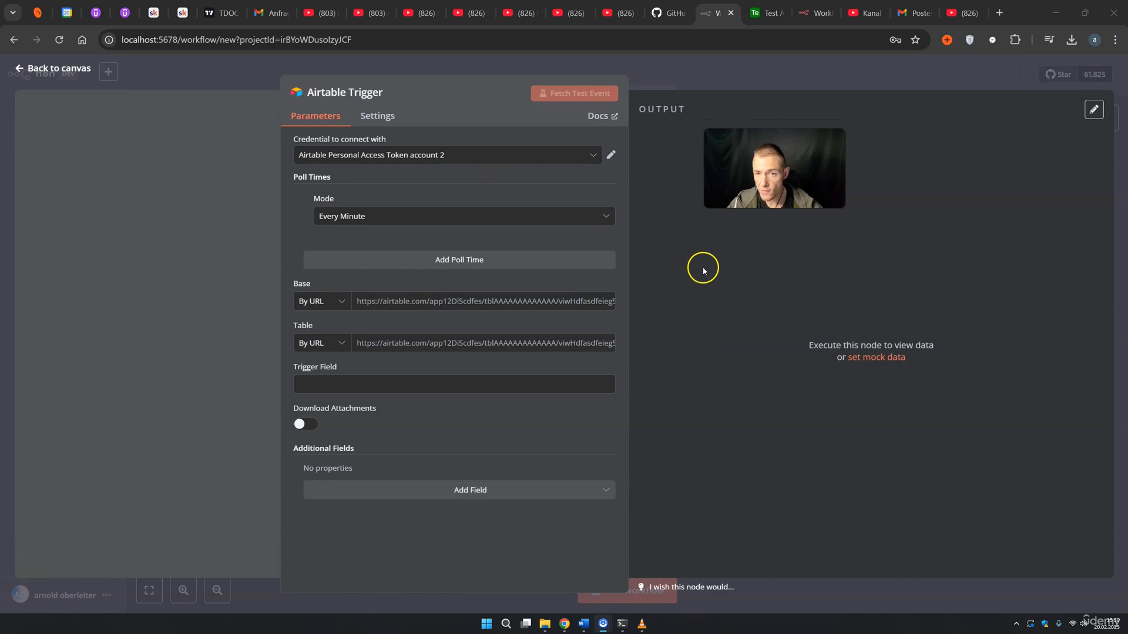
Step: Review the orders in Airtable's Table 2 and select "Airtable Personal Access Token account 2" as the trigger's credential
click(758, 13)
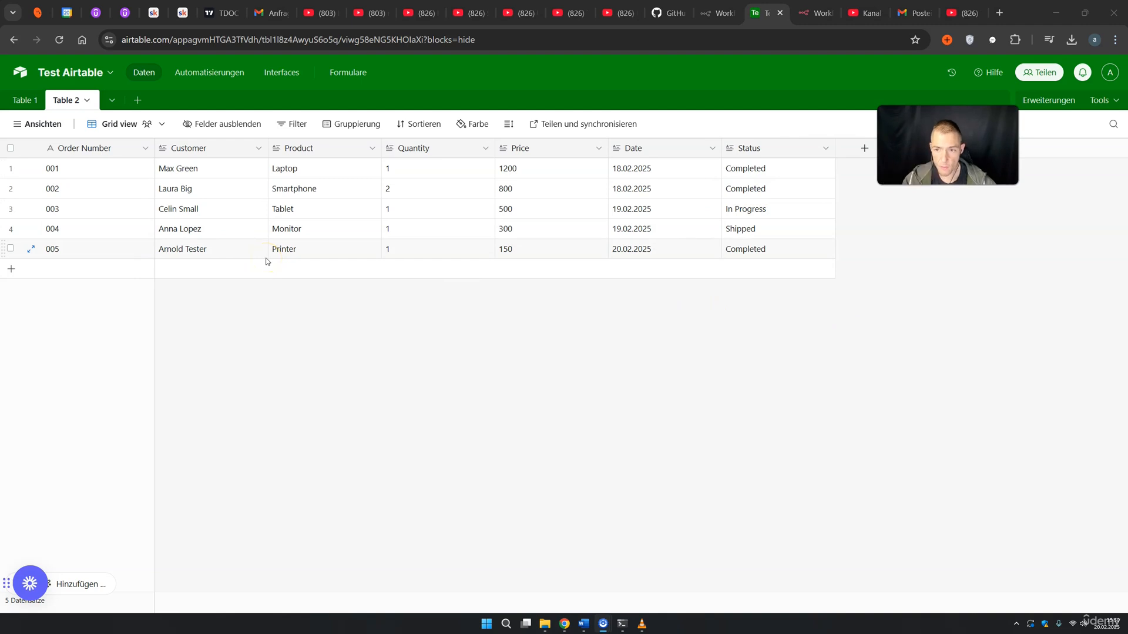
click(841, 293)
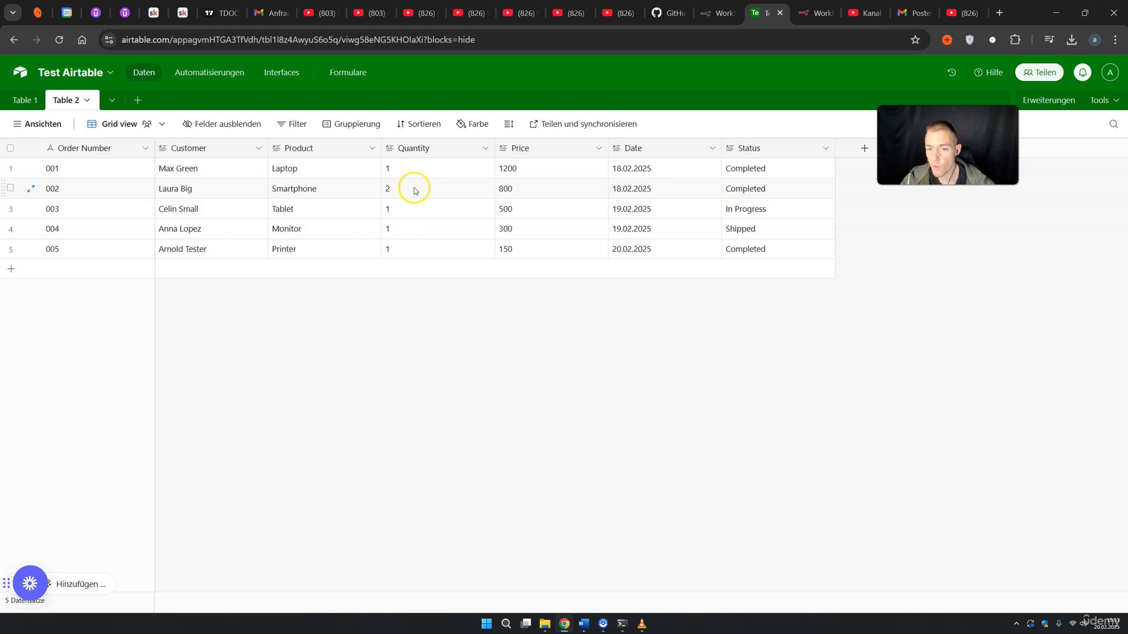
click(717, 13)
click(413, 157)
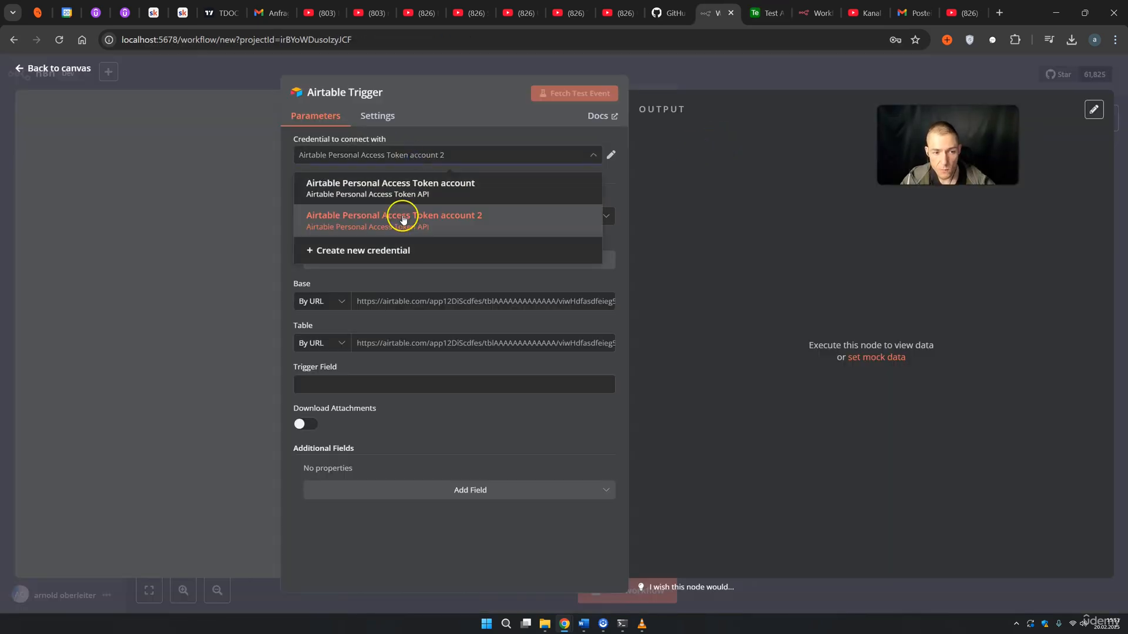
click(407, 221)
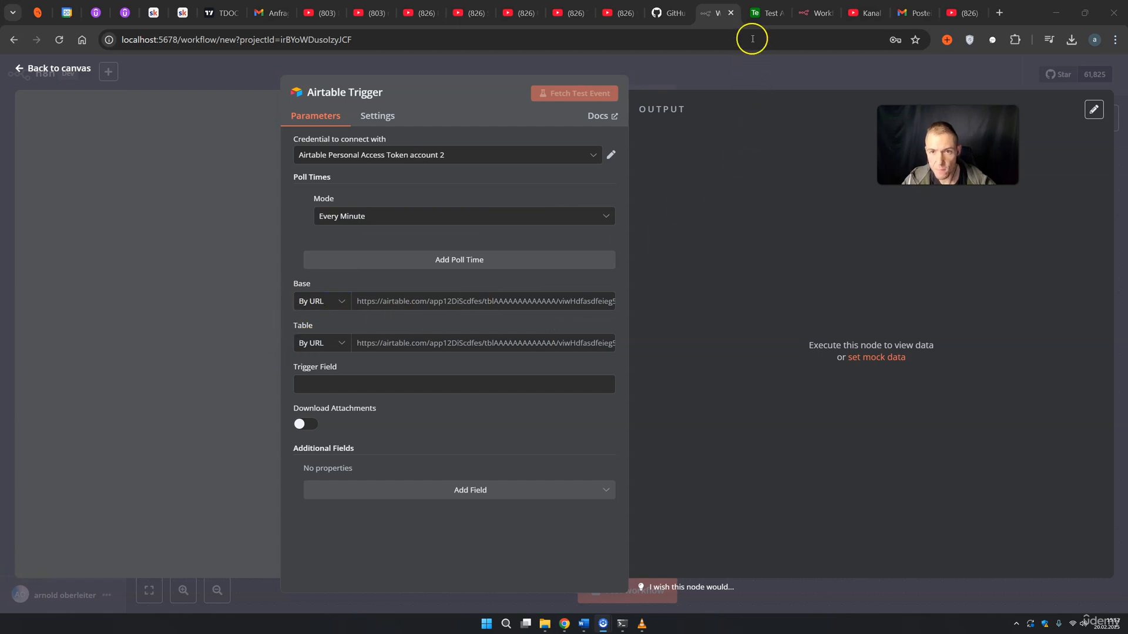
Step: Copy the full web address of Table 2 in Airtable and enter it as both the Base and Table URL of the trigger
click(762, 14)
click(528, 43)
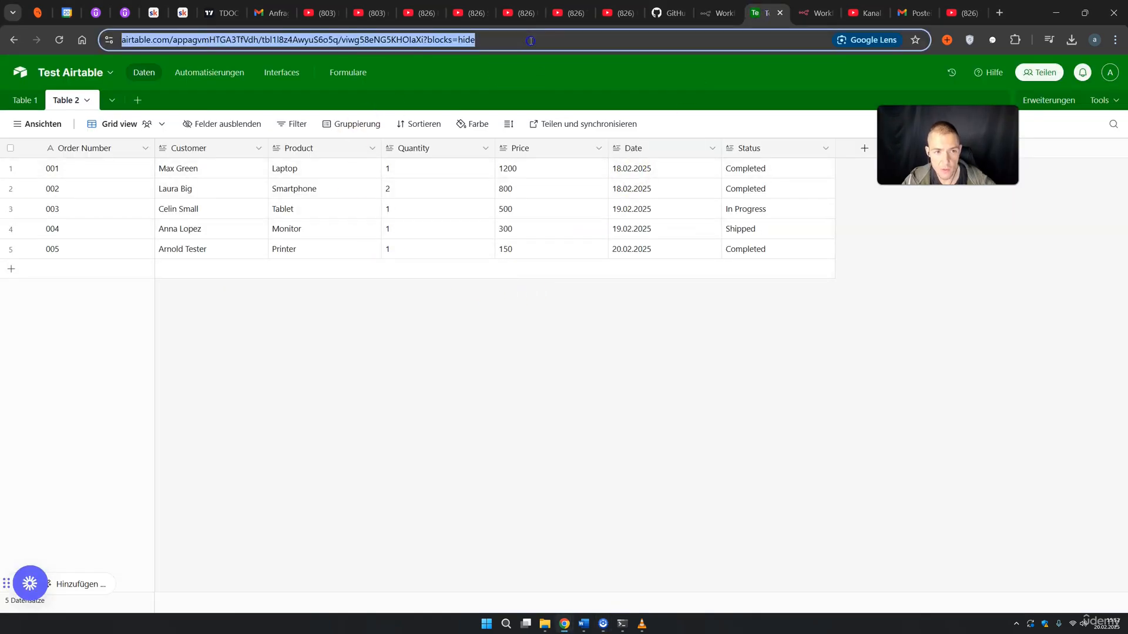
click(528, 43)
drag(529, 43, 116, 58)
key(ctrl+c)
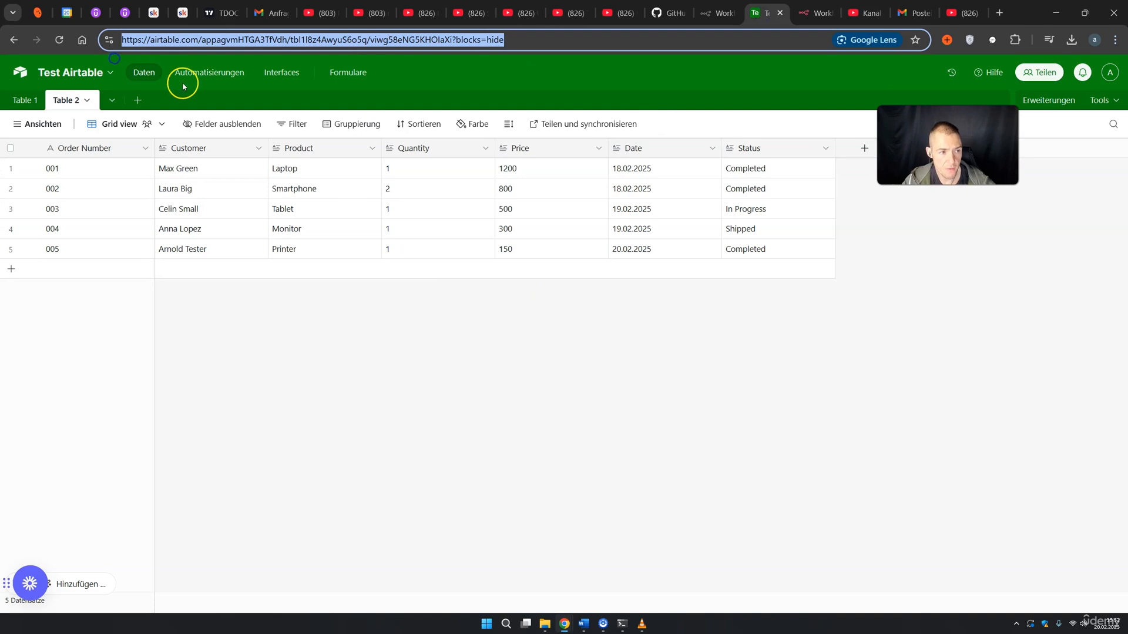
click(720, 14)
click(367, 300)
key(ctrl+v)
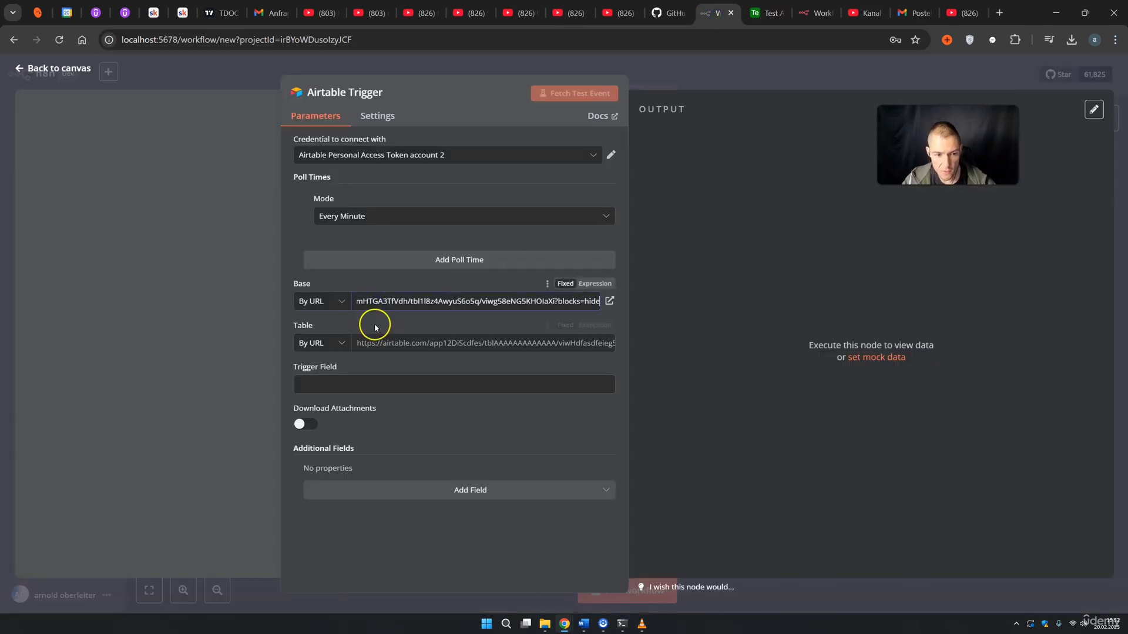
click(373, 342)
key(ctrl+v)
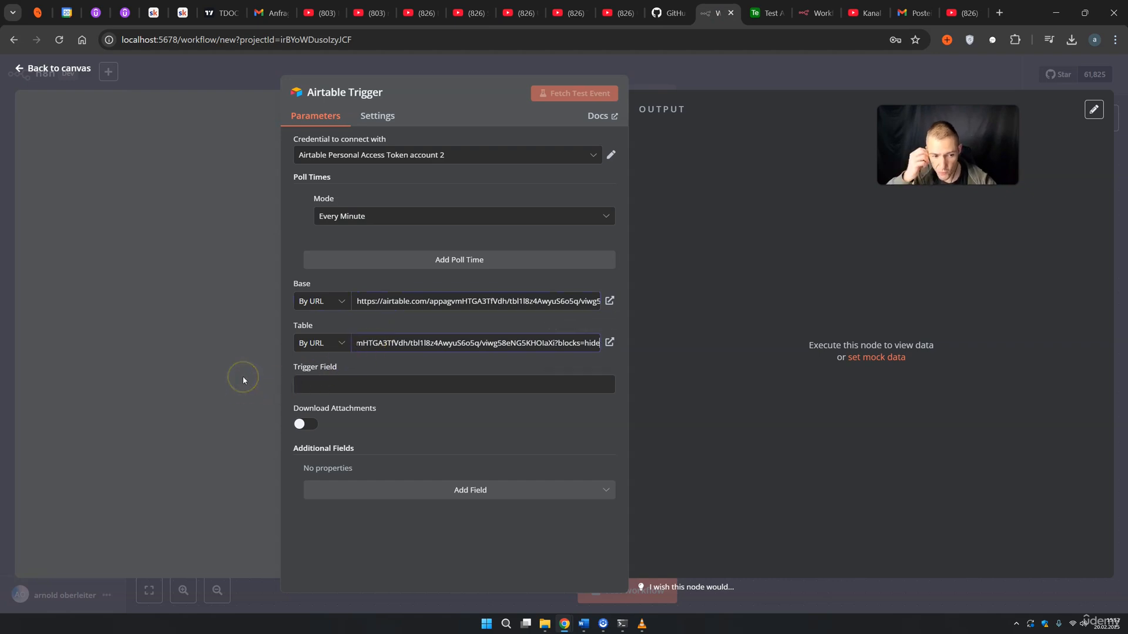
Step: Copy the name of the table's first column in Airtable and set the Trigger Field to "Order Number"
click(360, 384)
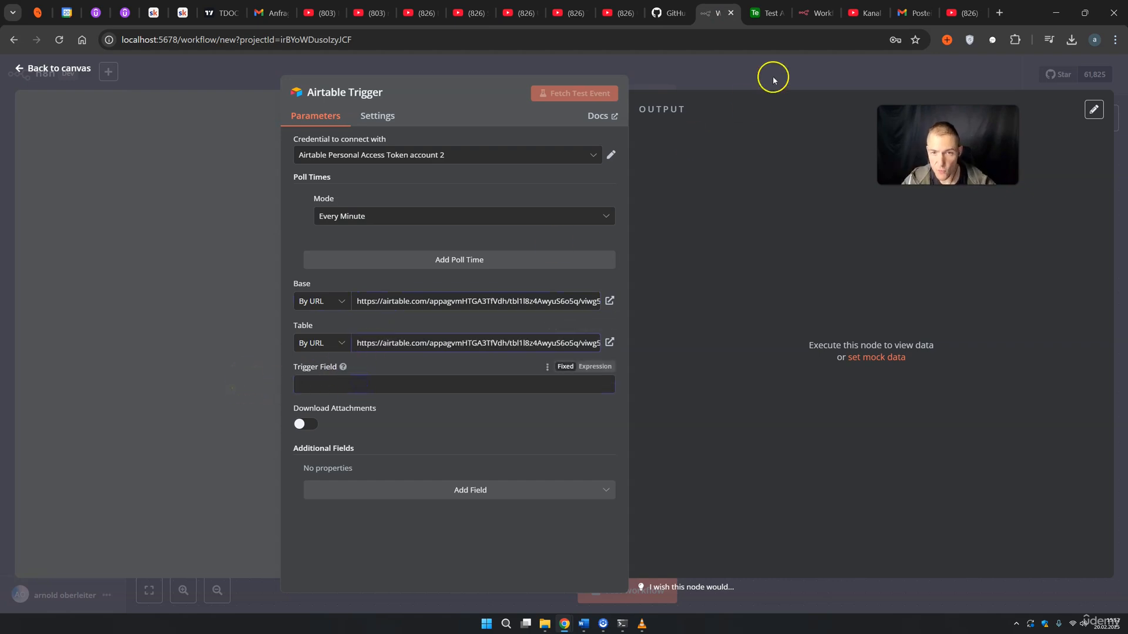
click(765, 13)
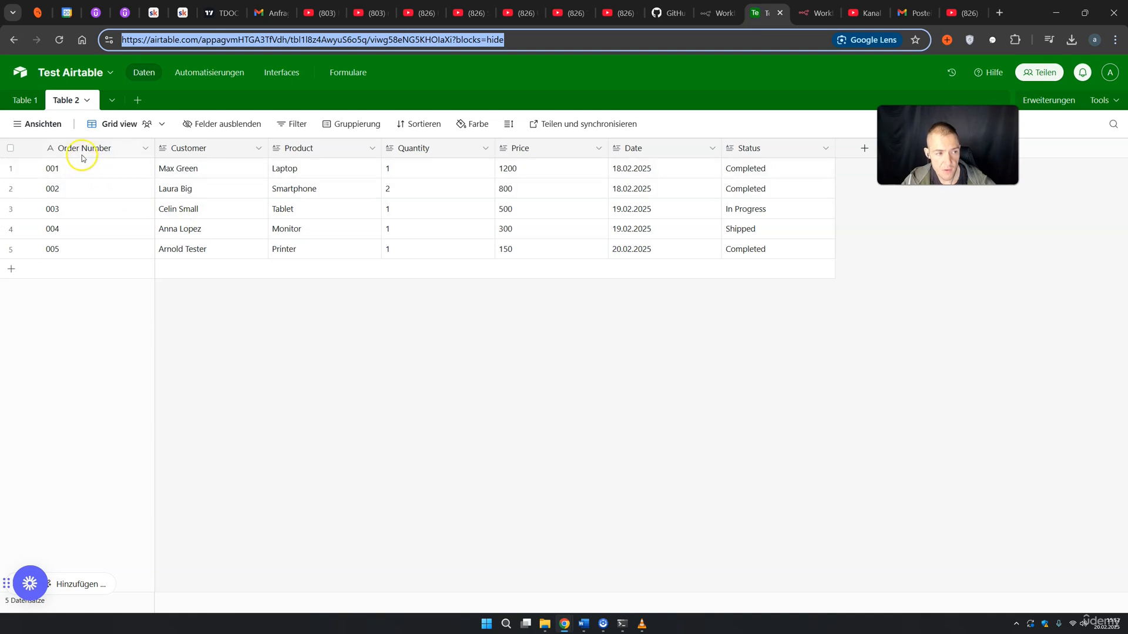
double_click(100, 152)
click(116, 152)
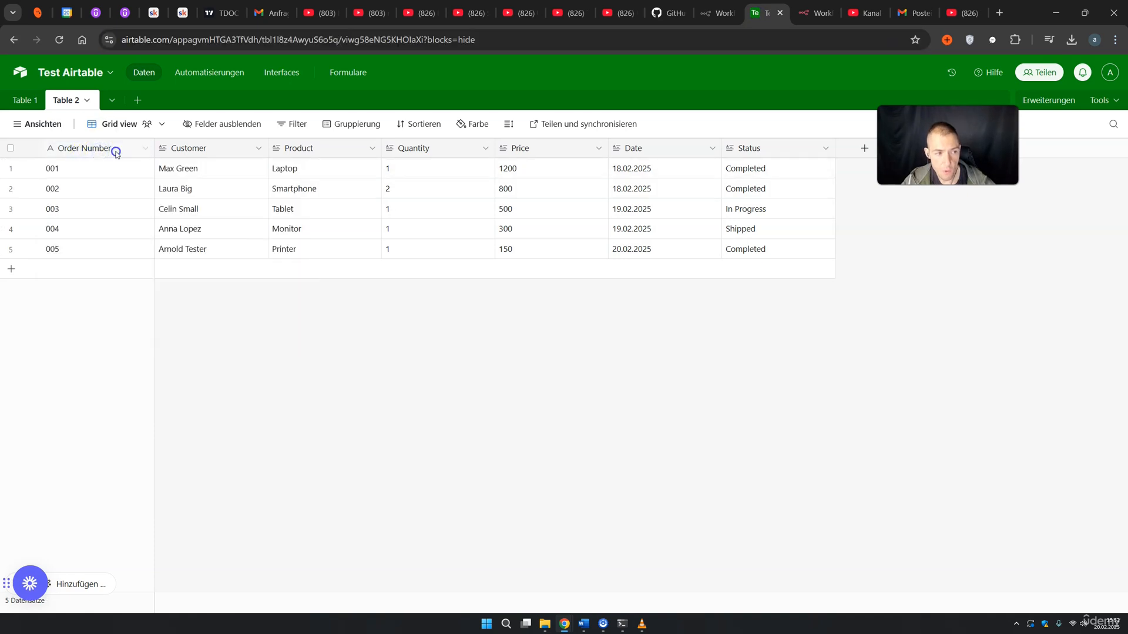
click(117, 152)
double_click(117, 151)
drag(123, 175, 61, 183)
key(ctrl+c)
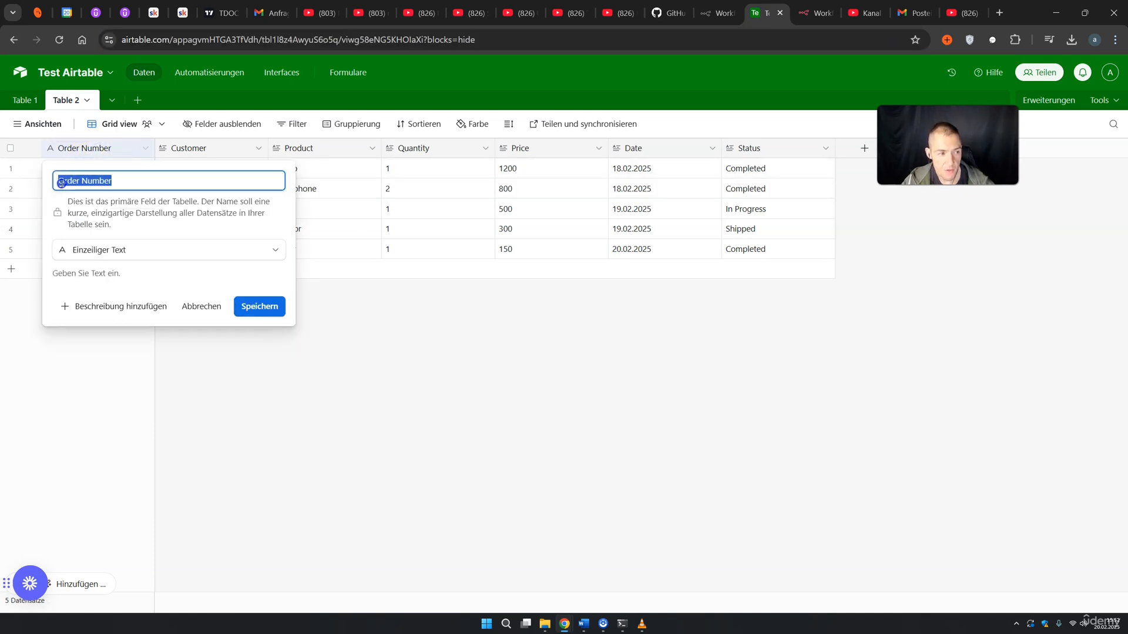
click(340, 355)
click(713, 13)
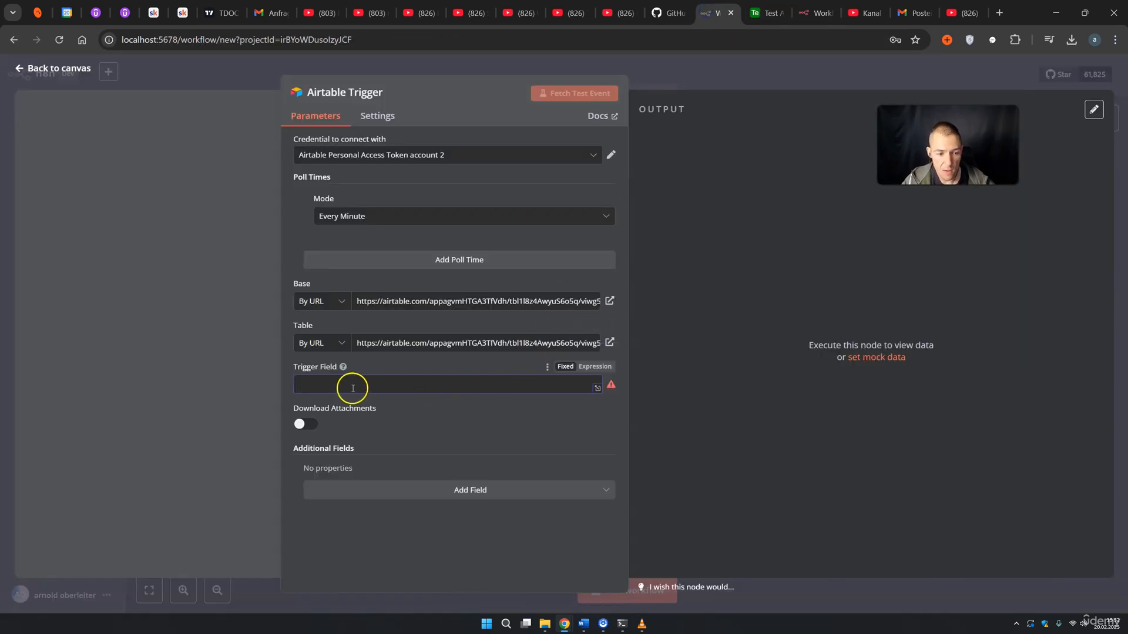
click(333, 387)
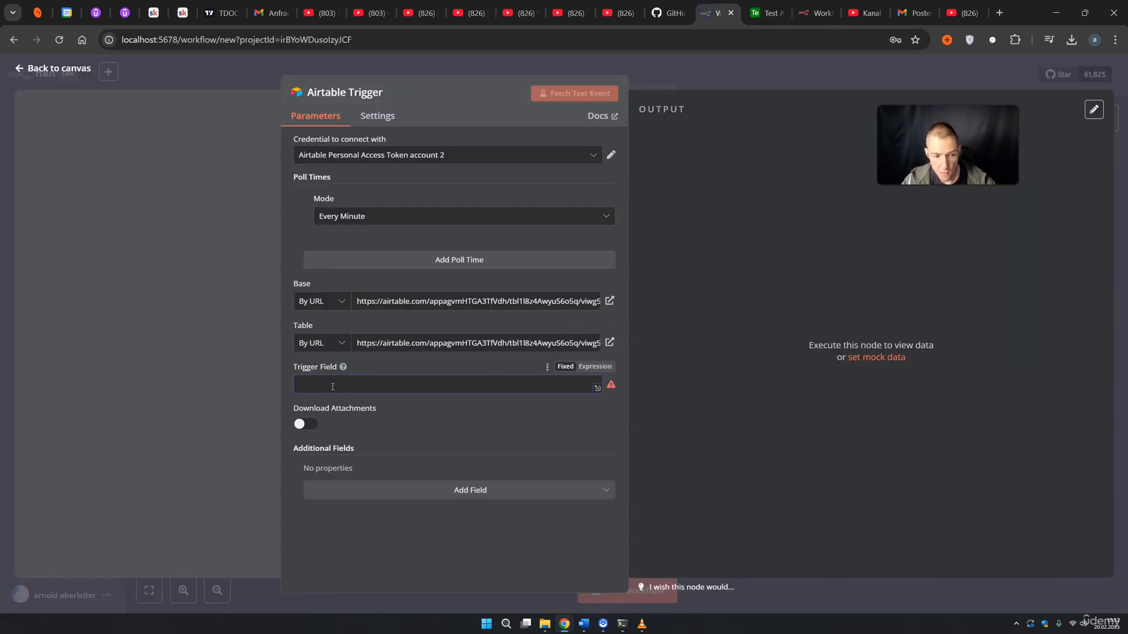
key(ctrl+v)
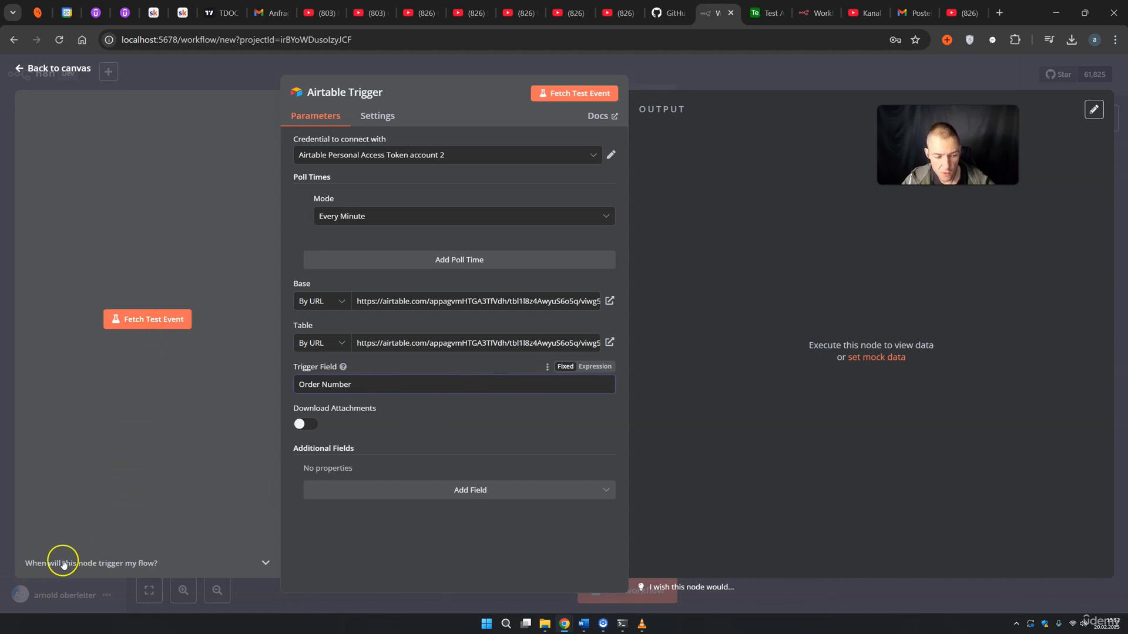
Step: Expand and read the explanation of when this node triggers the flow, and fetch a test event from the Airtable table
click(122, 565)
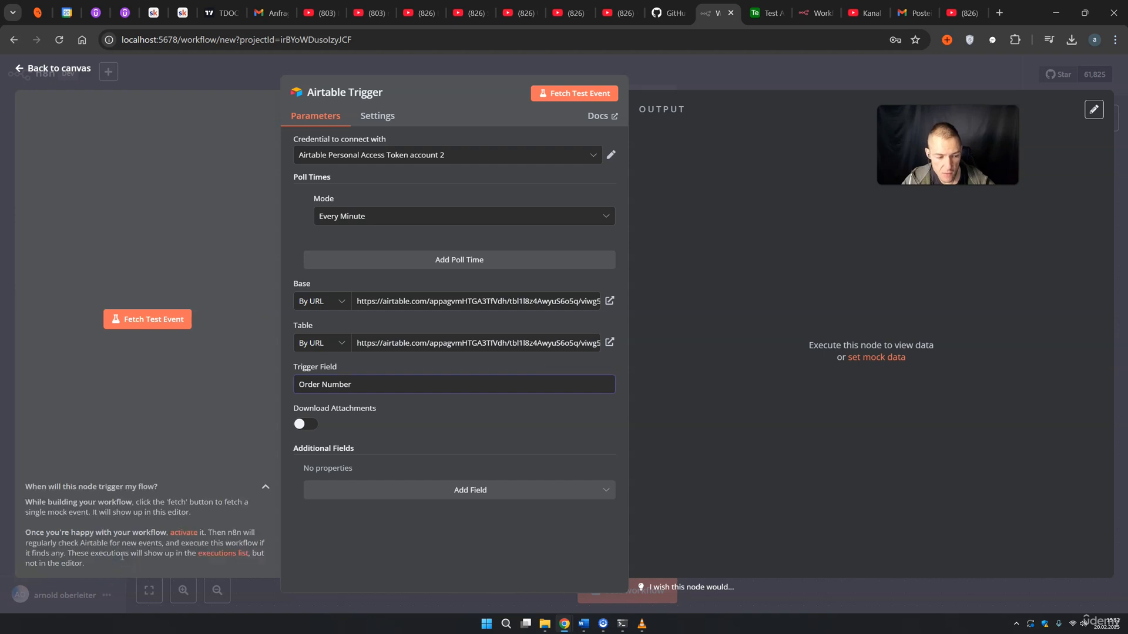
drag(58, 533, 138, 533)
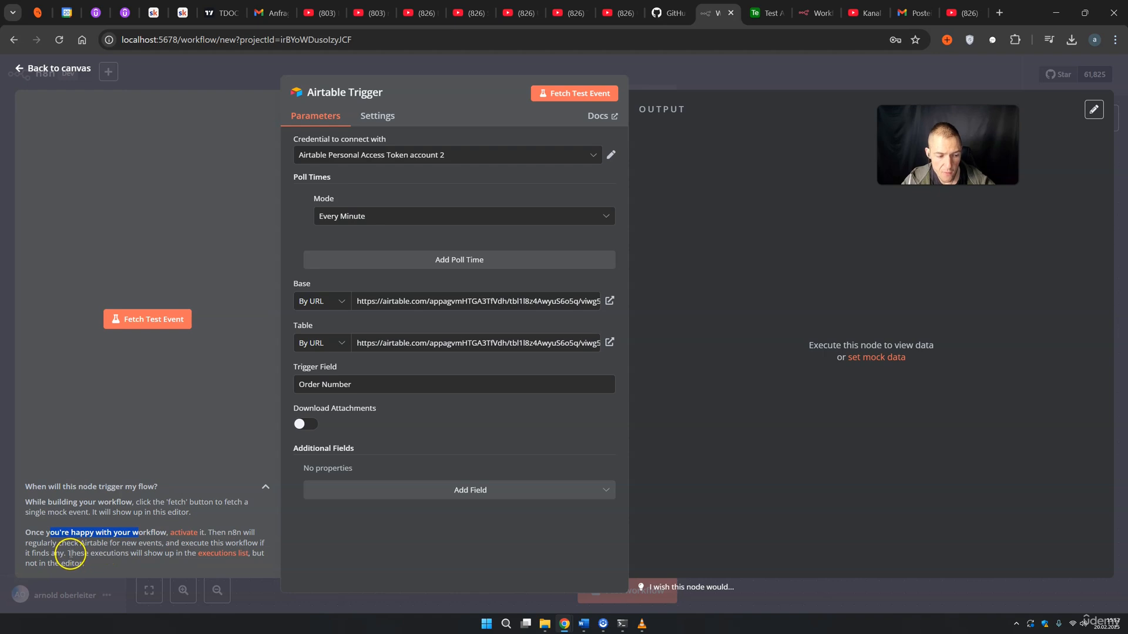
drag(71, 553, 94, 554)
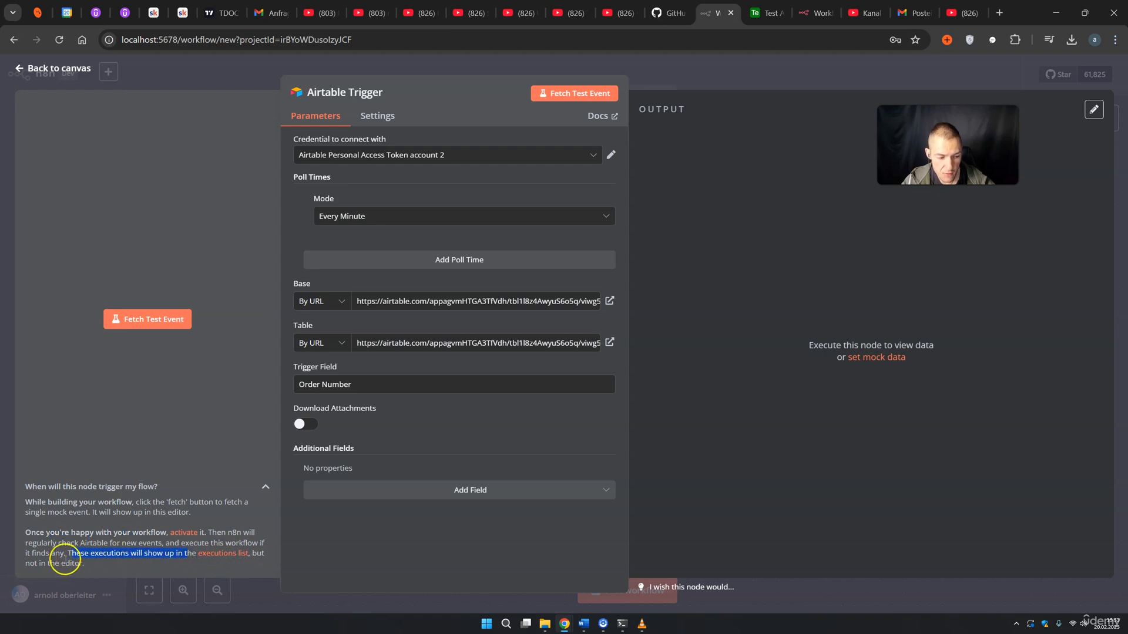
drag(55, 563, 72, 562)
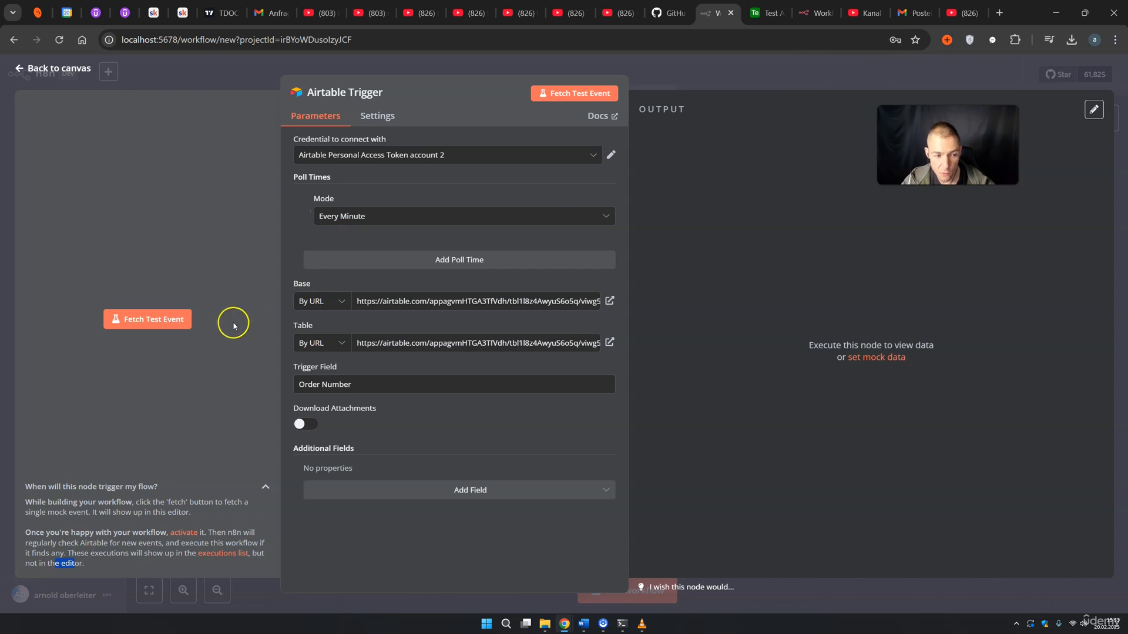
click(154, 323)
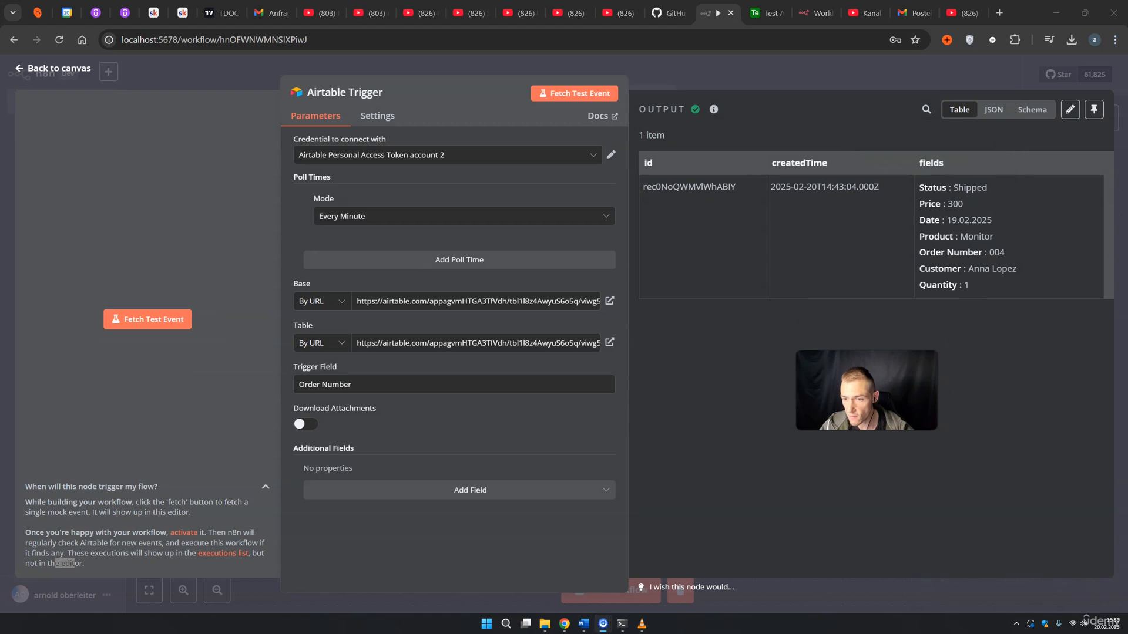
Step: Compare the fetched record's fields with the matching row in Airtable's Table 2 and reread the note on when the node triggers
click(953, 189)
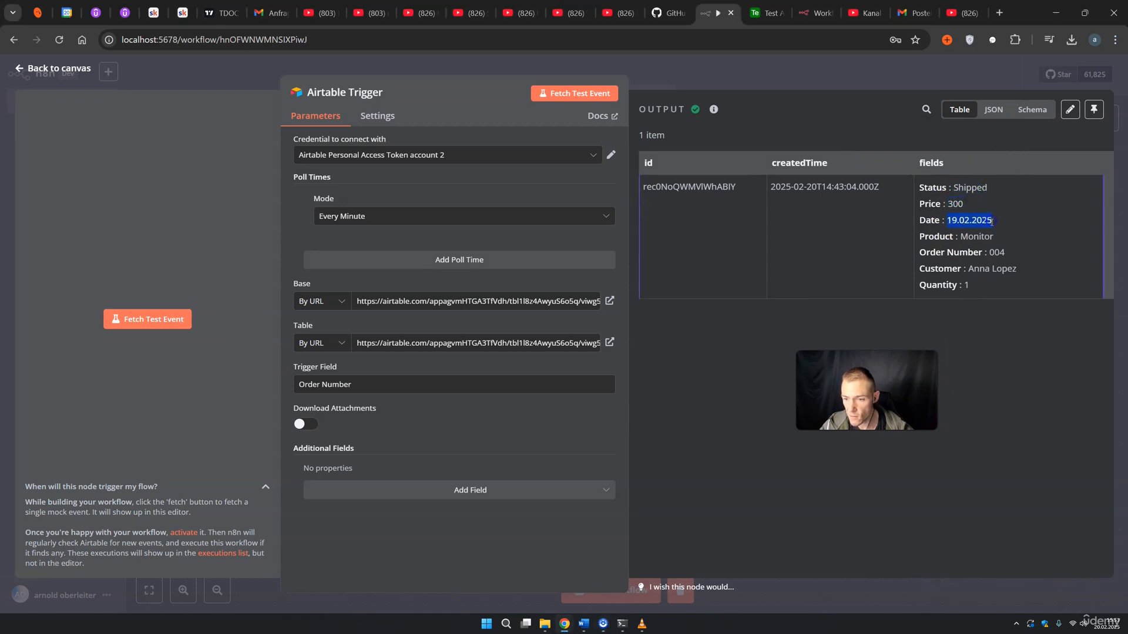
drag(960, 237, 987, 236)
click(992, 252)
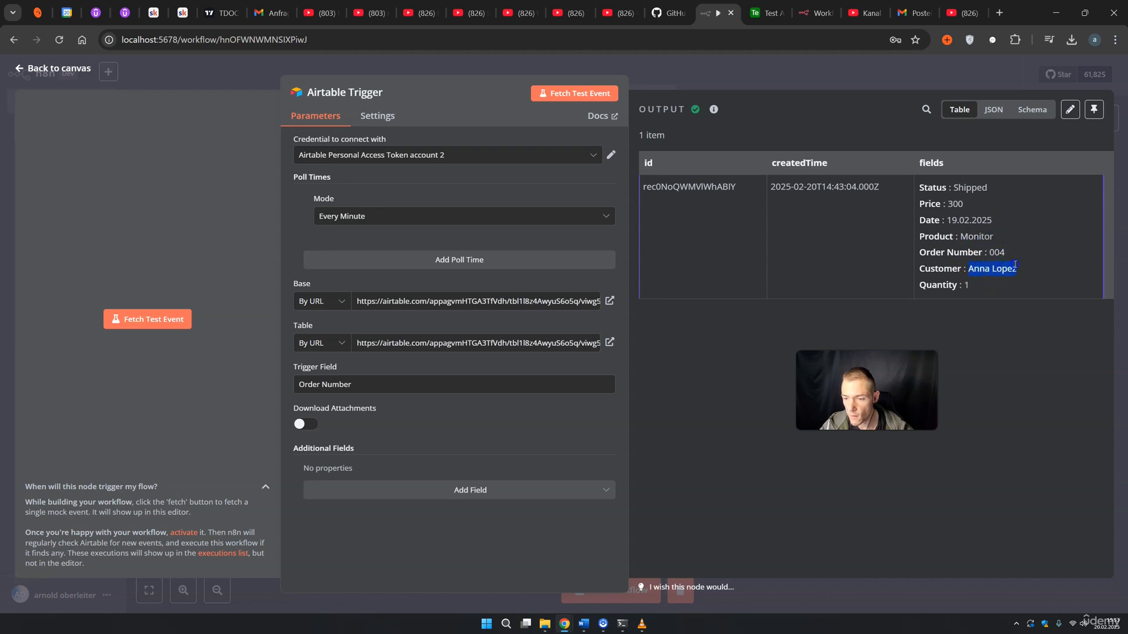
click(972, 287)
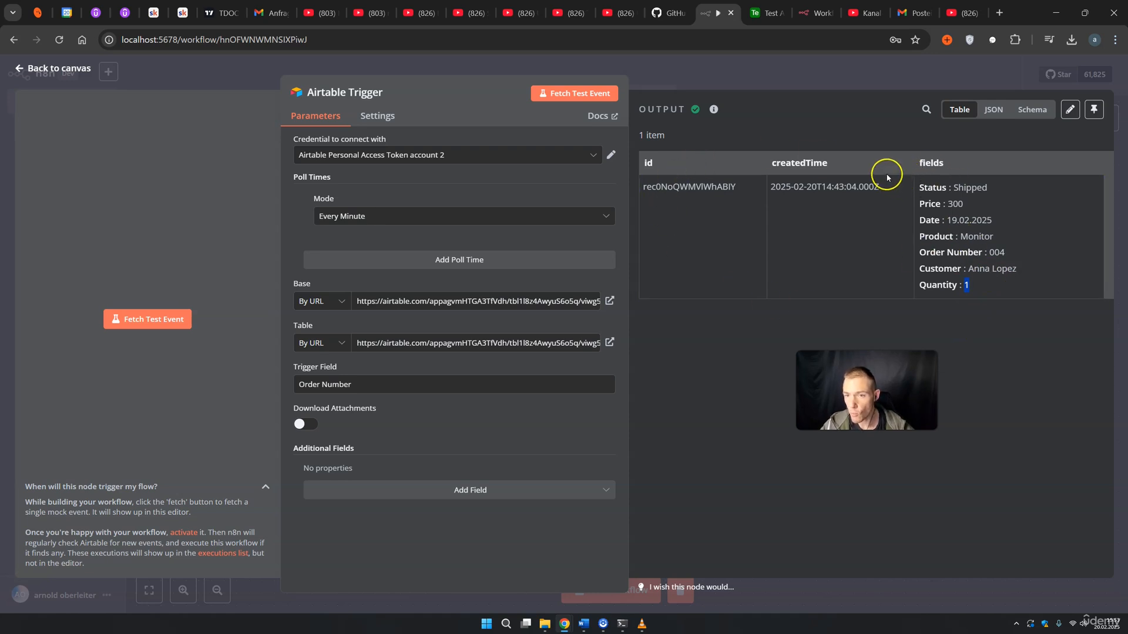
click(987, 252)
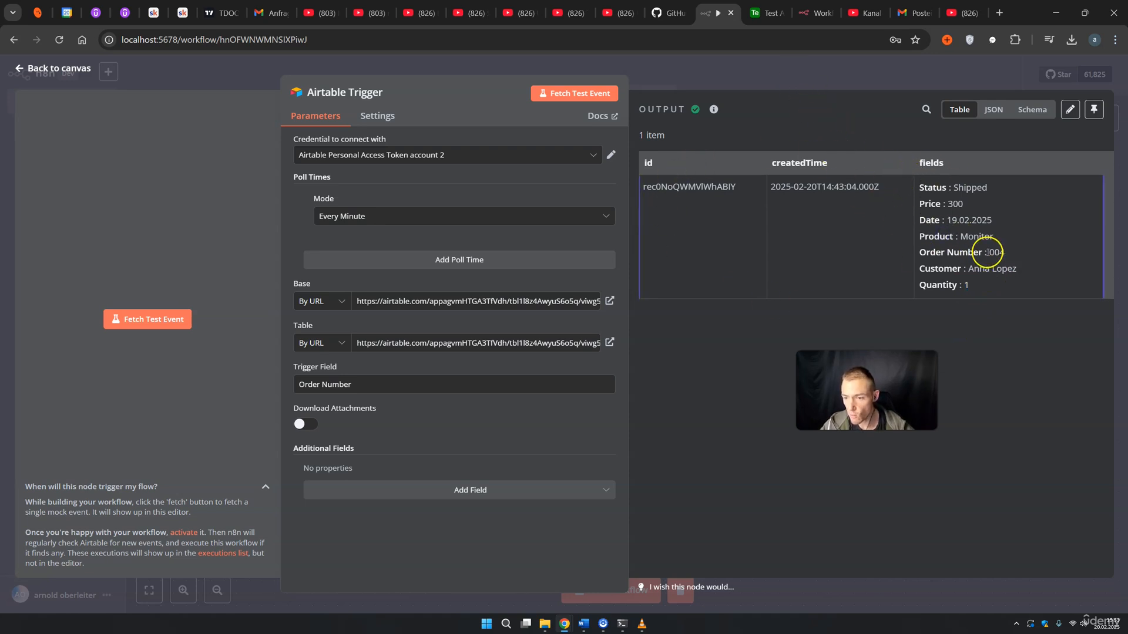
click(757, 15)
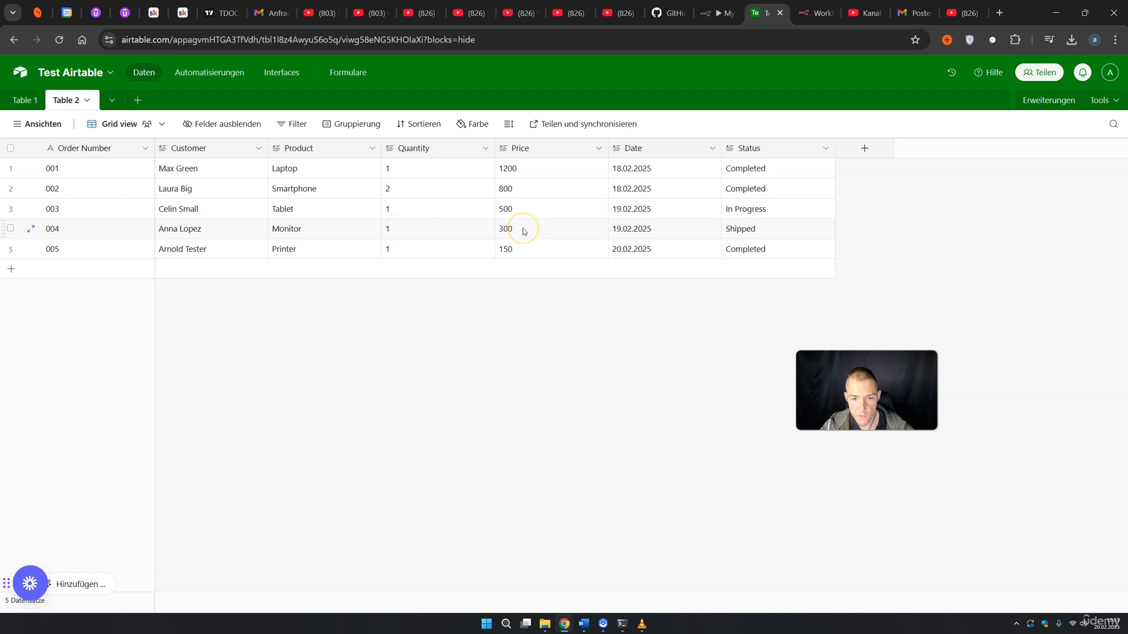
click(715, 14)
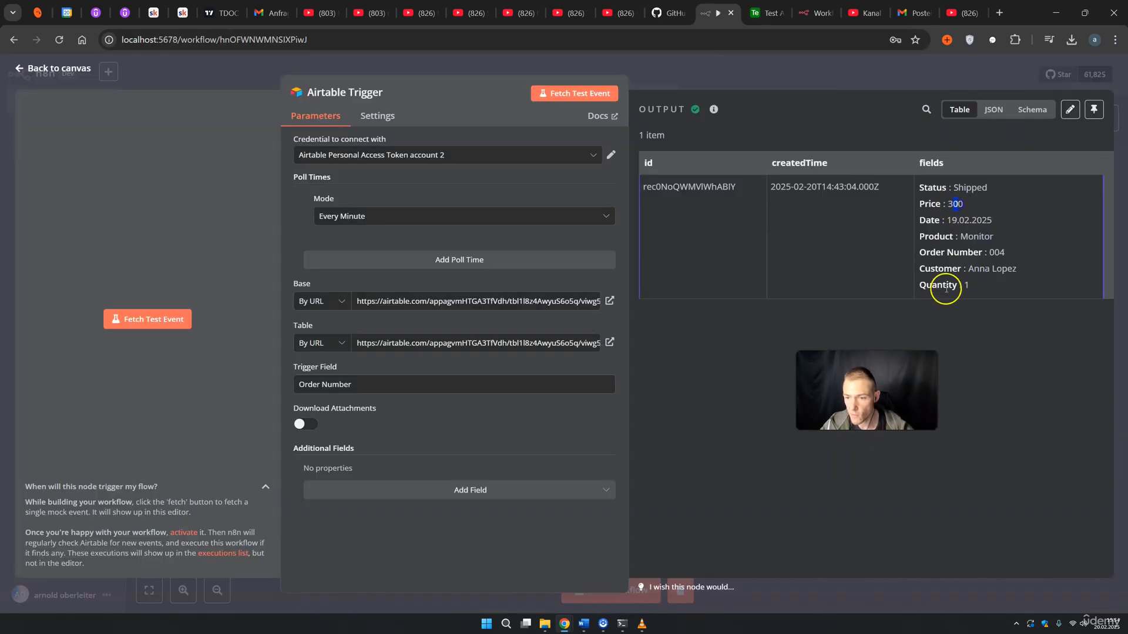
drag(958, 188, 982, 188)
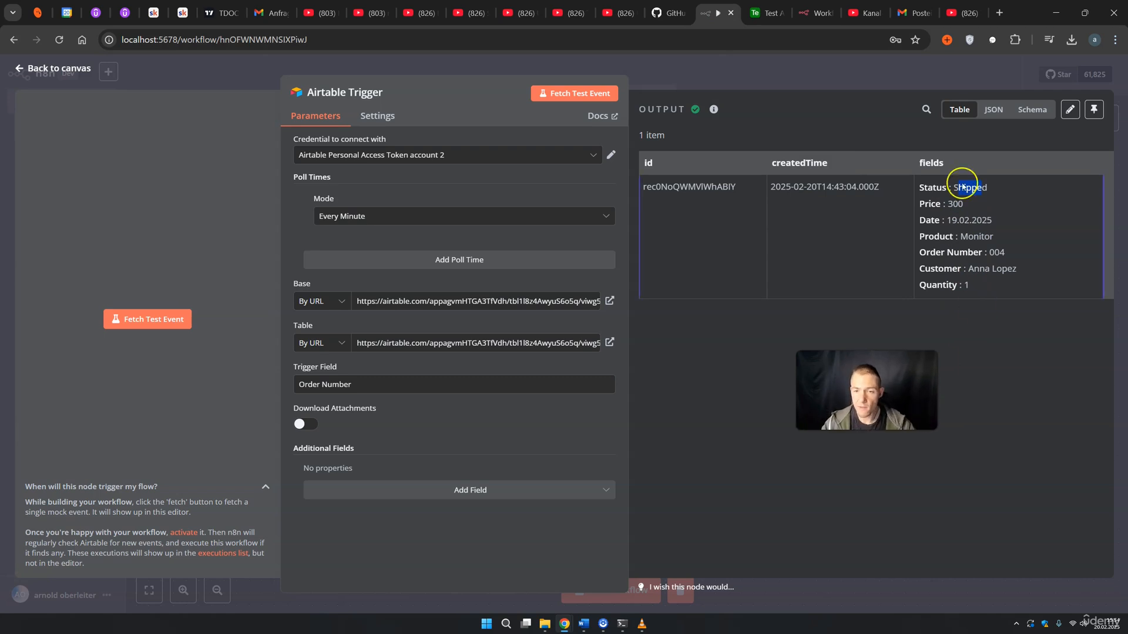
click(756, 13)
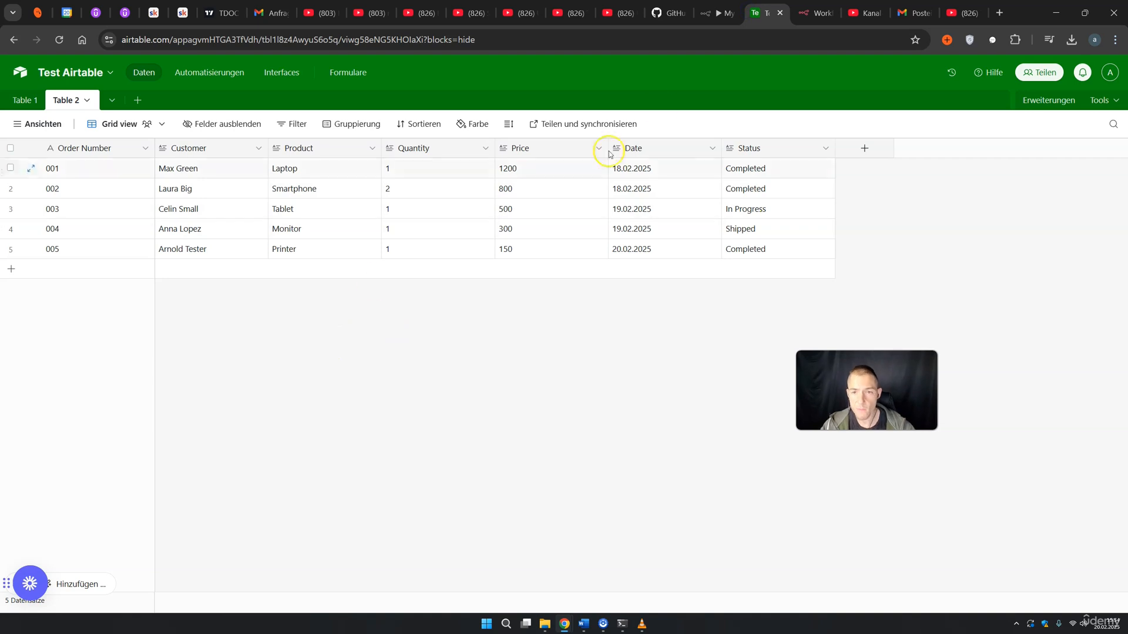
click(712, 13)
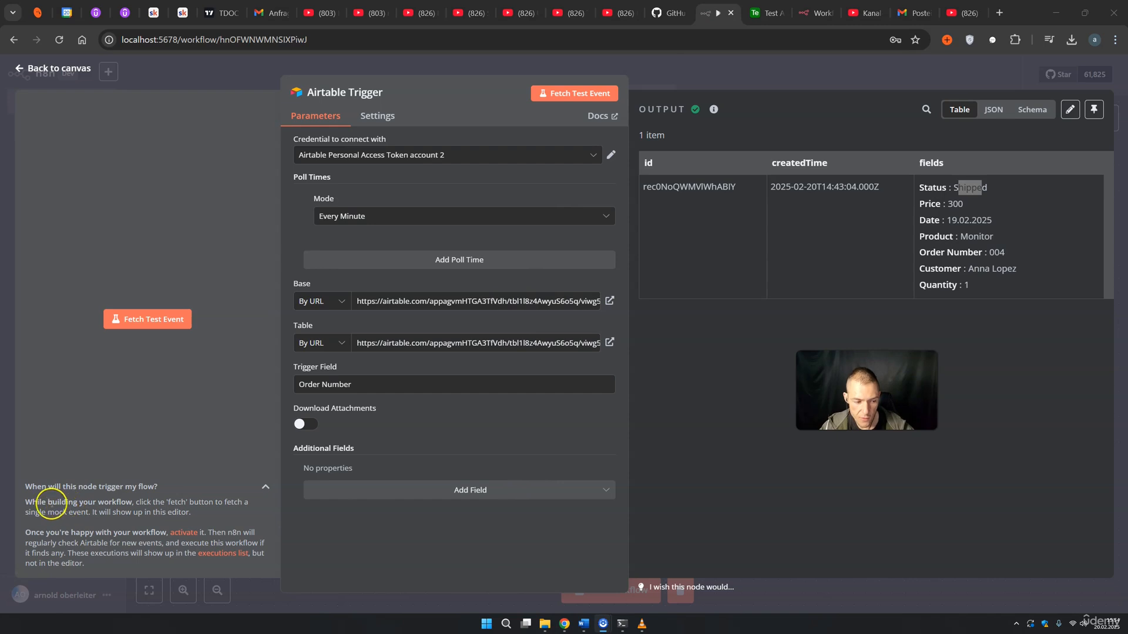
click(49, 503)
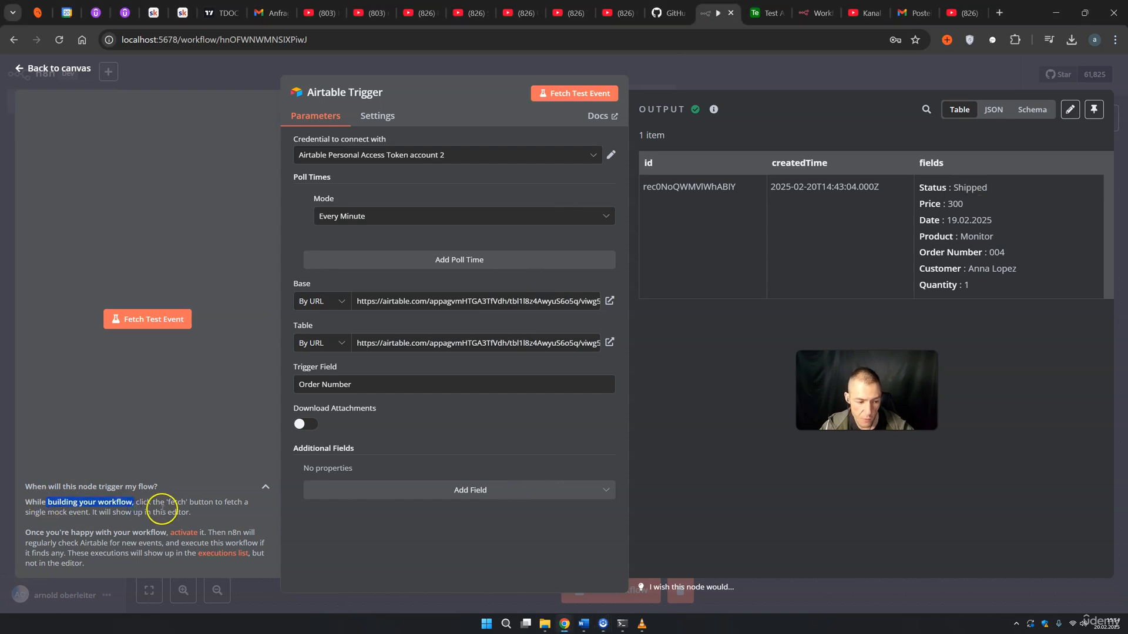
Step: Read the note on fetching mock events and activating the workflow, and check the trigger's Every Minute poll mode
drag(170, 503, 180, 503)
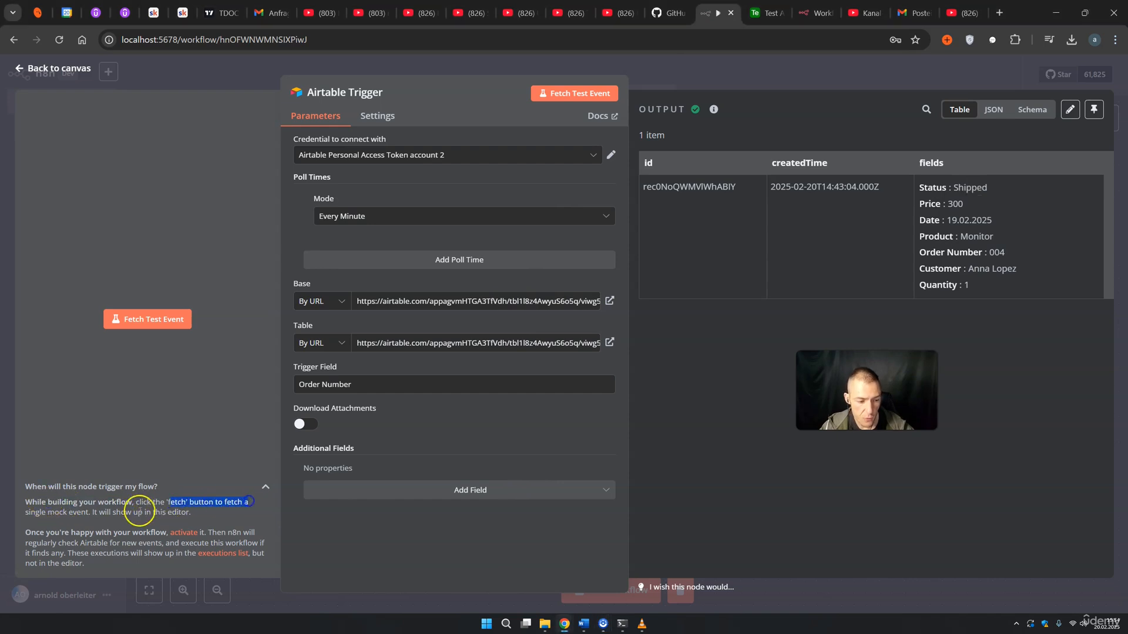
drag(40, 512, 187, 513)
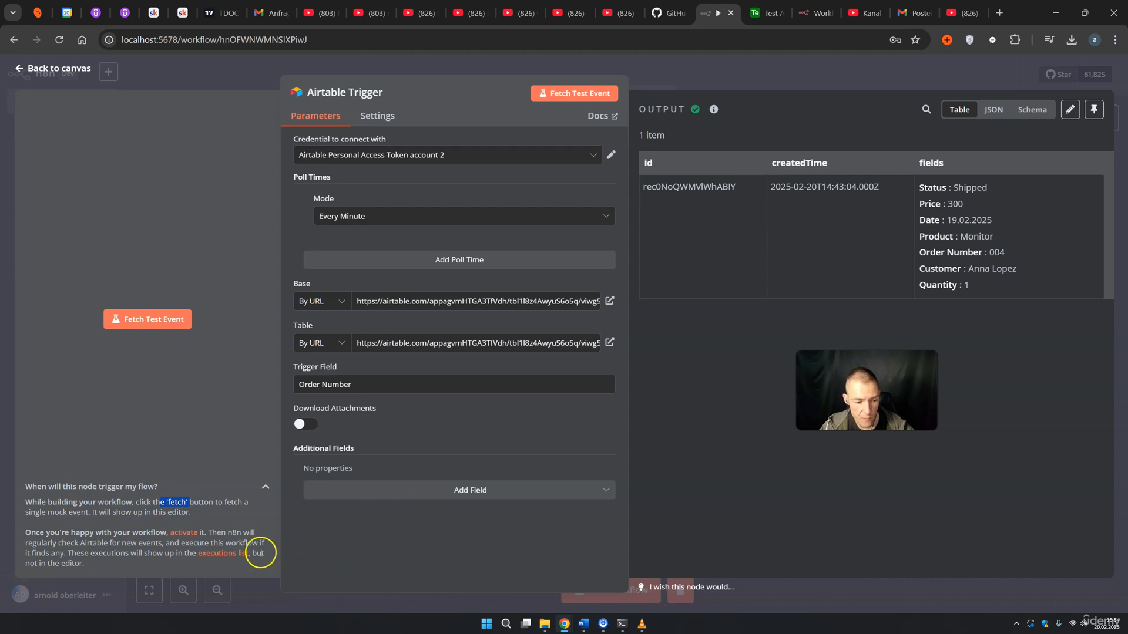
drag(205, 532, 178, 537)
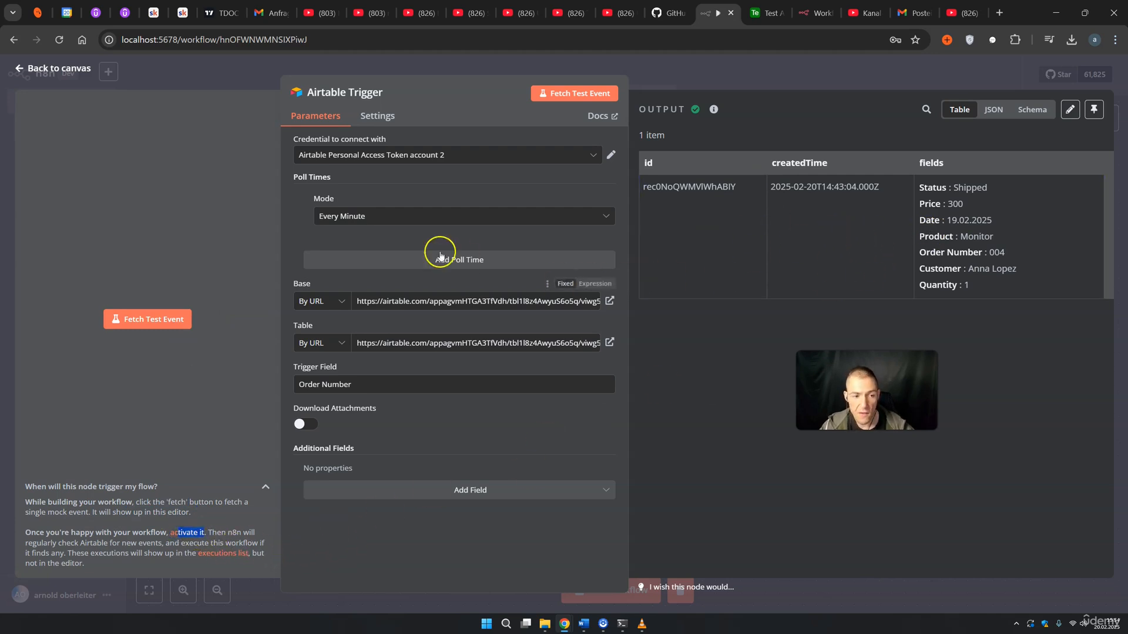
click(377, 218)
click(362, 253)
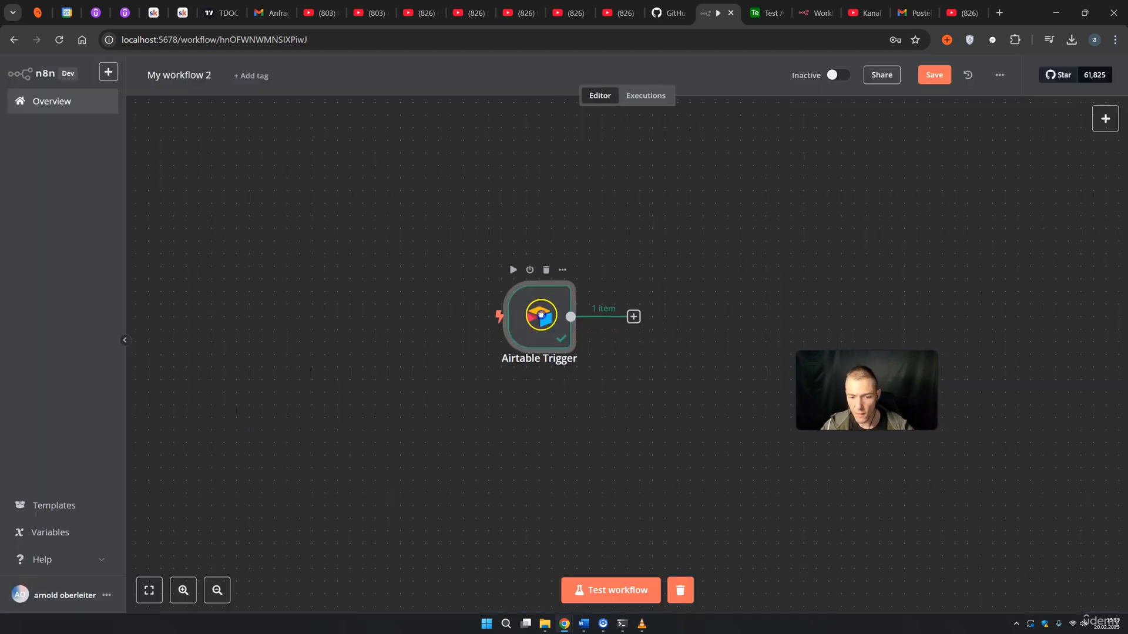
Step: Move the Airtable Trigger toward the canvas's upper left and add an OpenAI "Message a model" node connected after it
drag(540, 314, 439, 252)
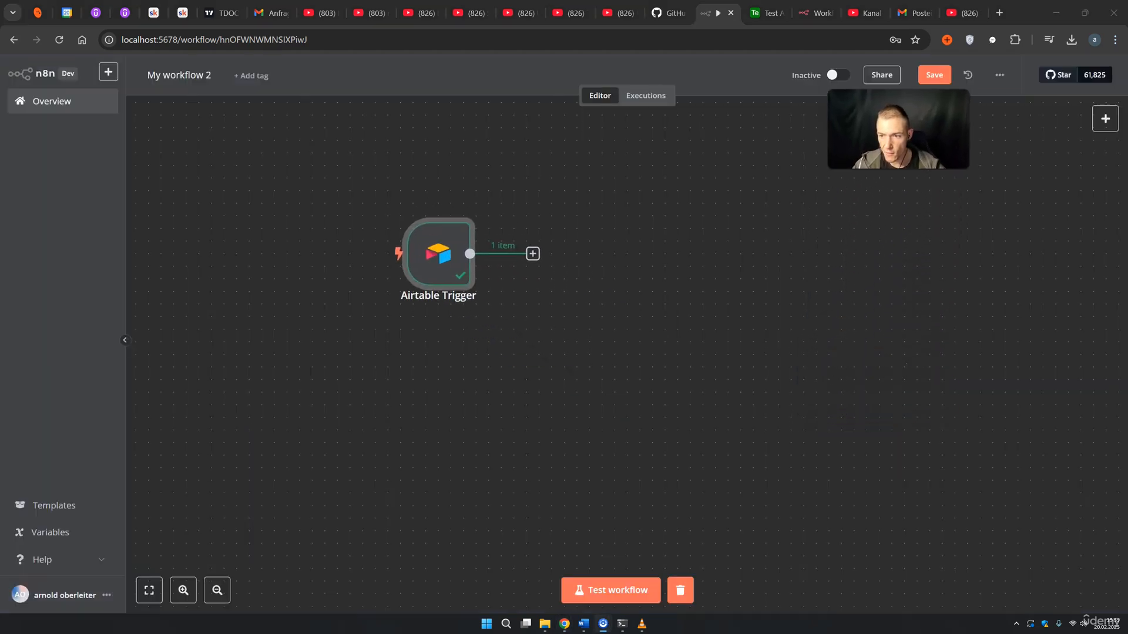
click(533, 253)
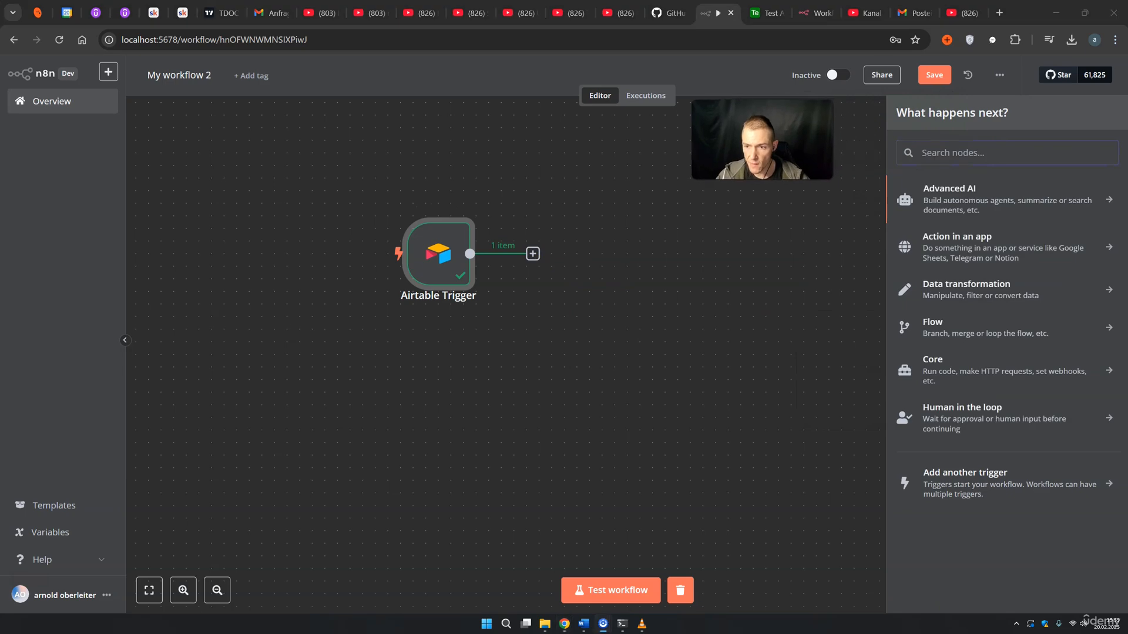
click(927, 154)
text(open)
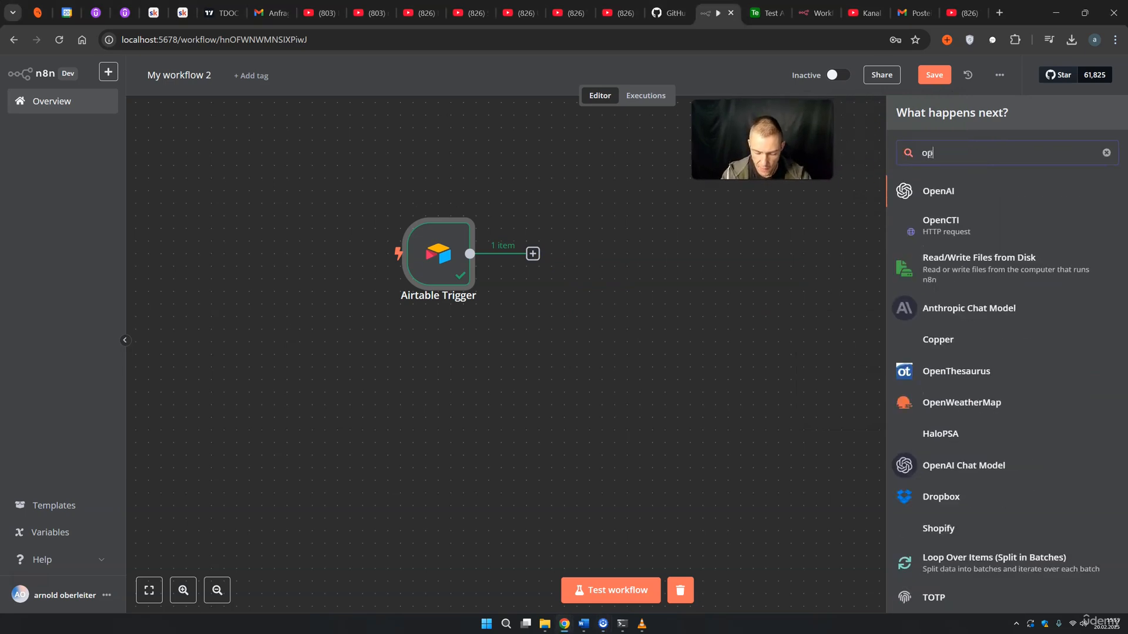
click(943, 191)
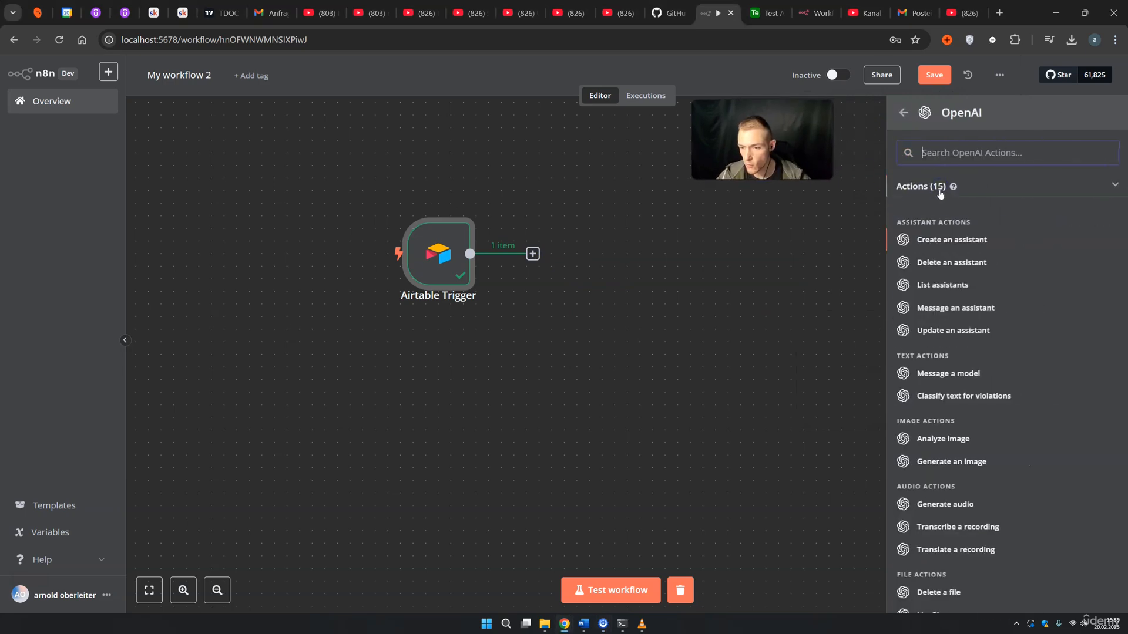
click(940, 373)
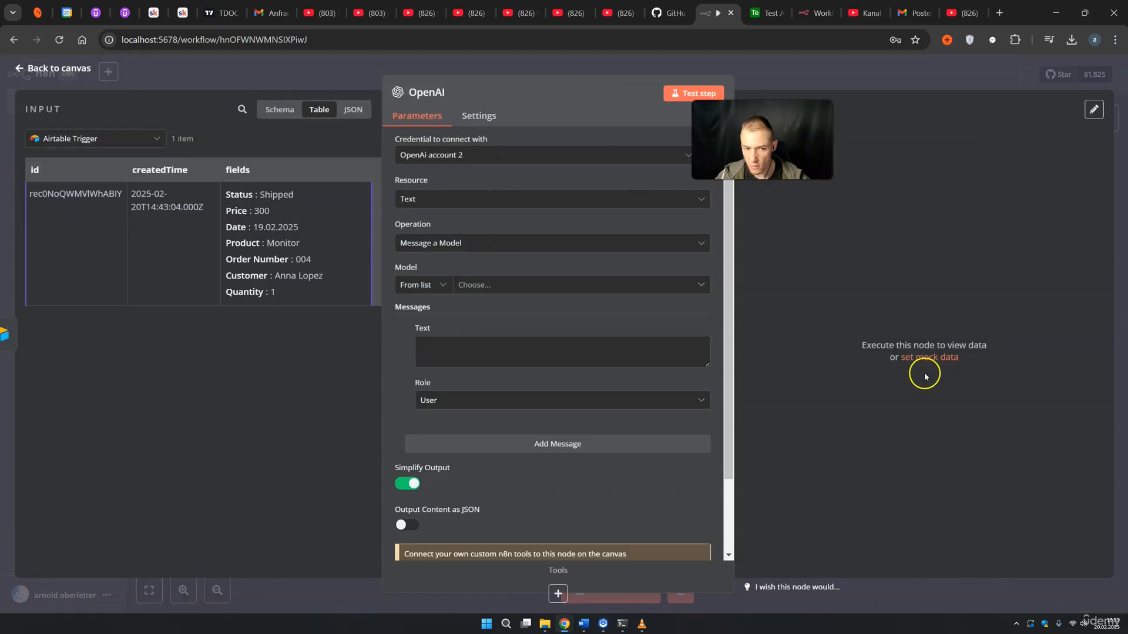
key(Escape)
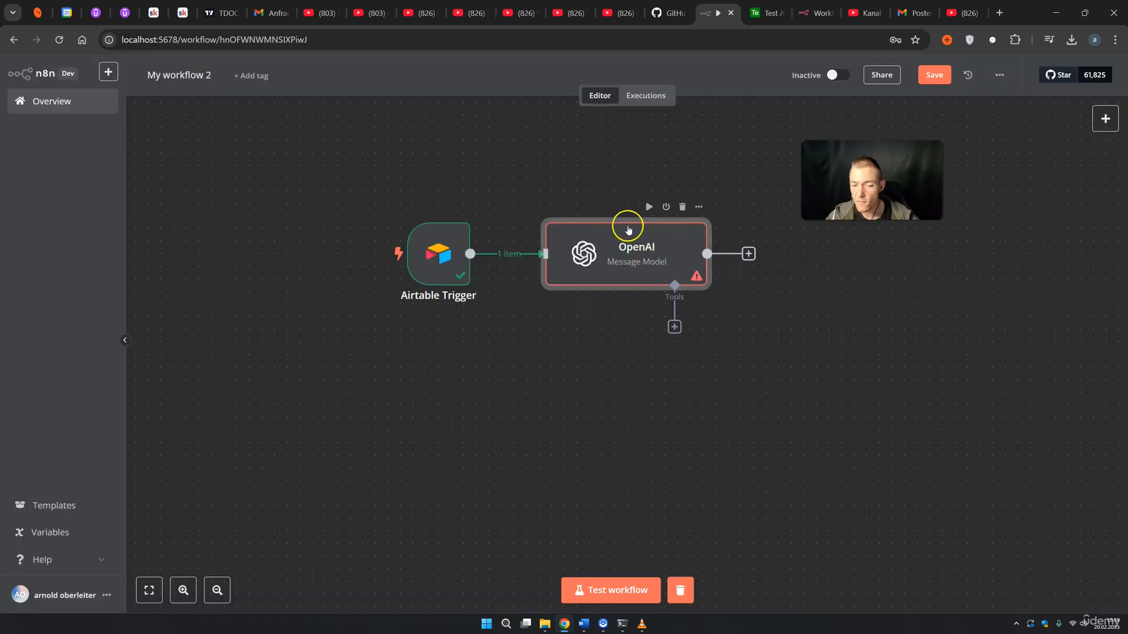
Step: Reopen the OpenAI node and start creating a new OpenAI credential for it
double_click(601, 251)
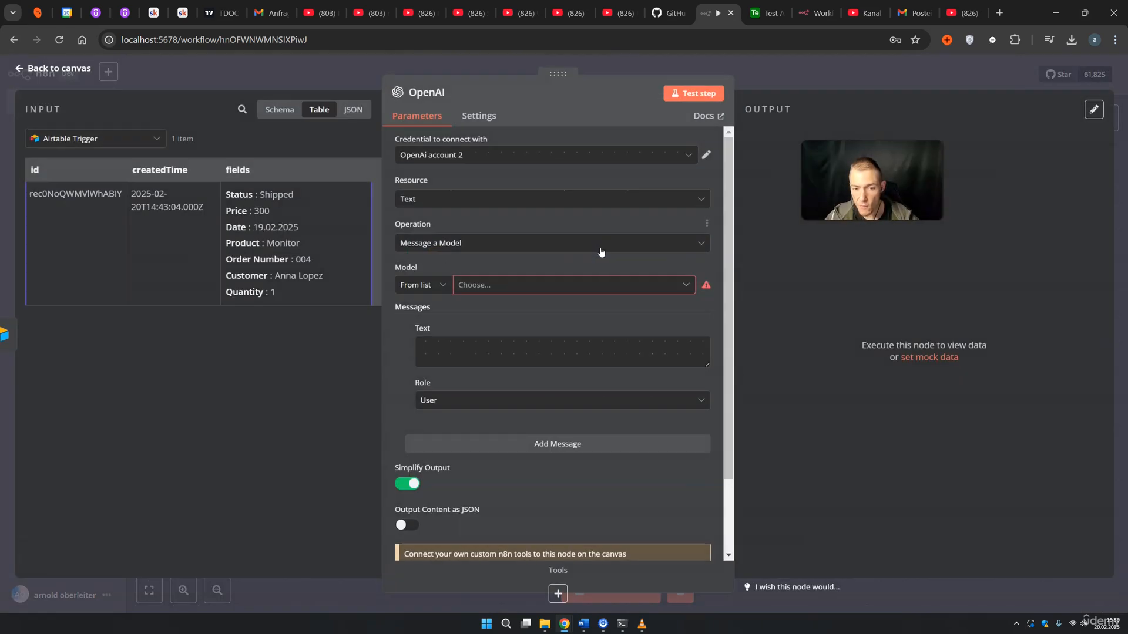
click(496, 155)
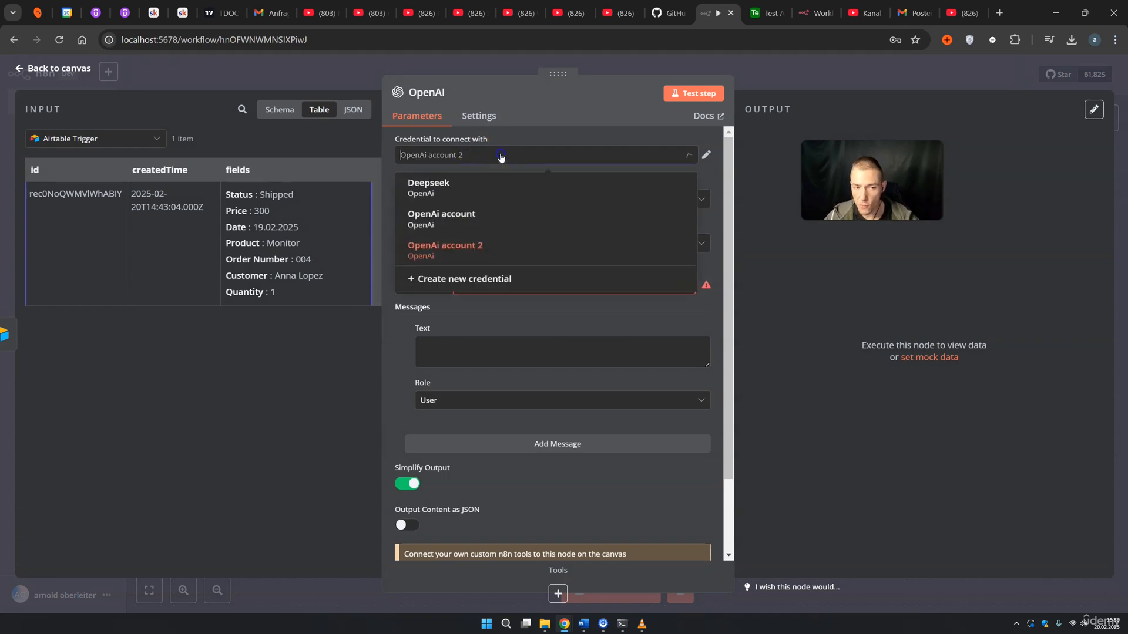
click(473, 284)
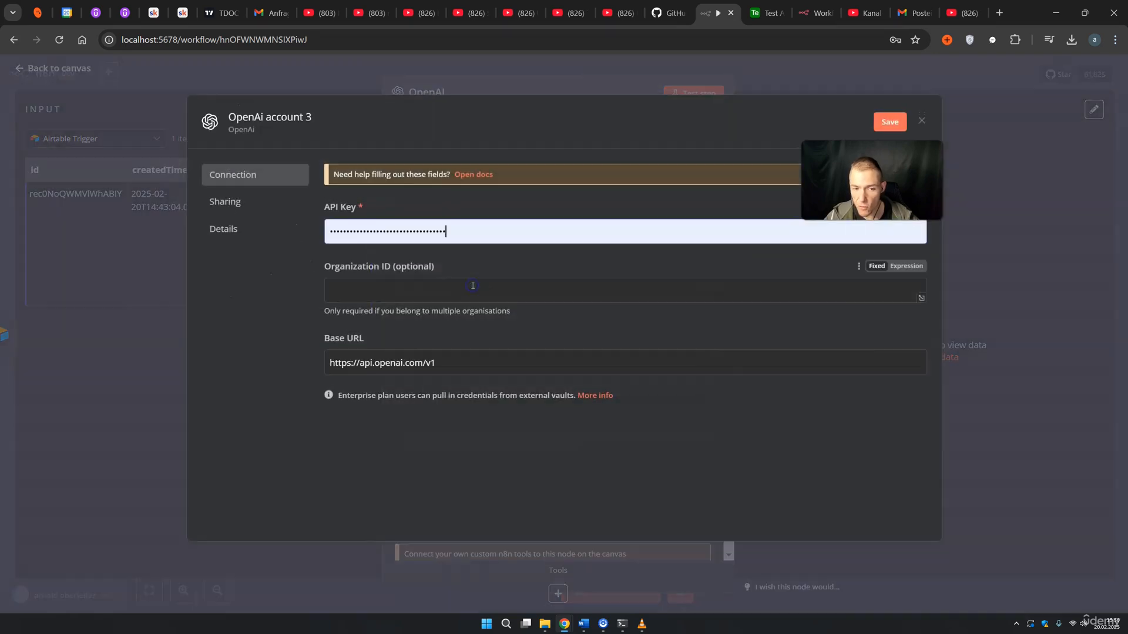
Step: Search the web for "openai playground" in a new browser tab, and open the OpenAI Platform's API keys page for the test project
click(998, 14)
text(openai playground)
key(Return)
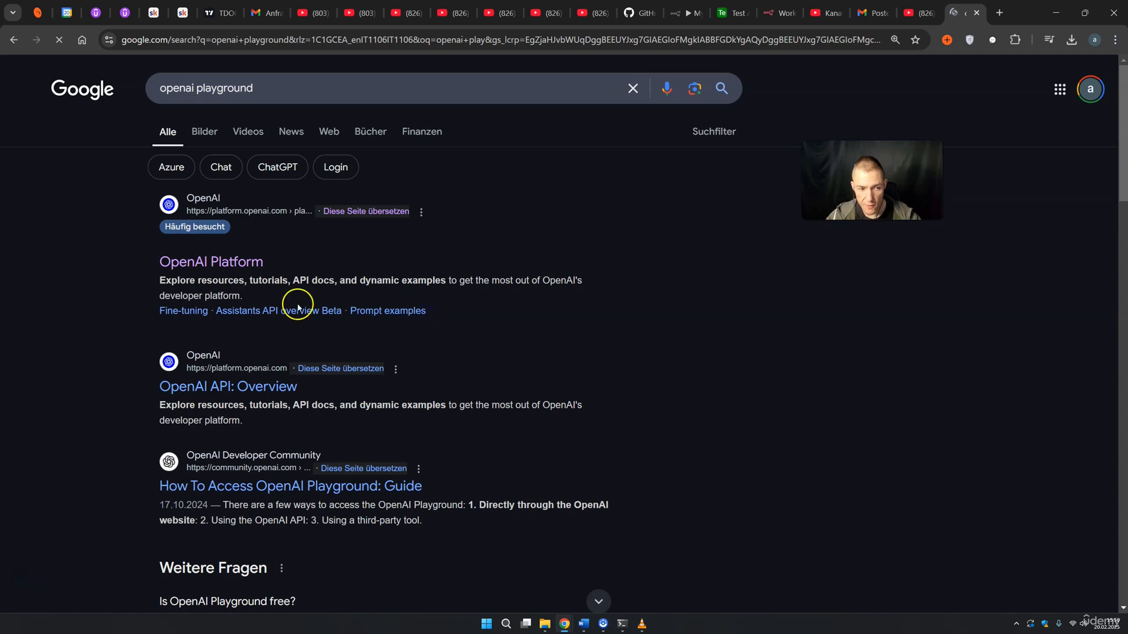
click(231, 262)
click(995, 81)
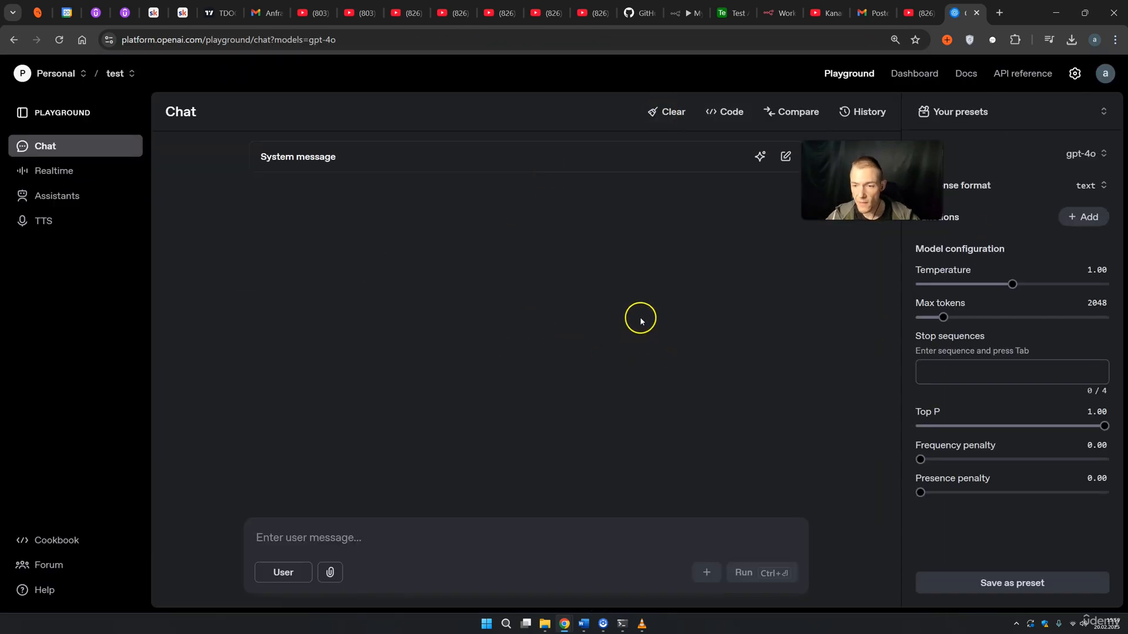
drag(825, 231, 825, 258)
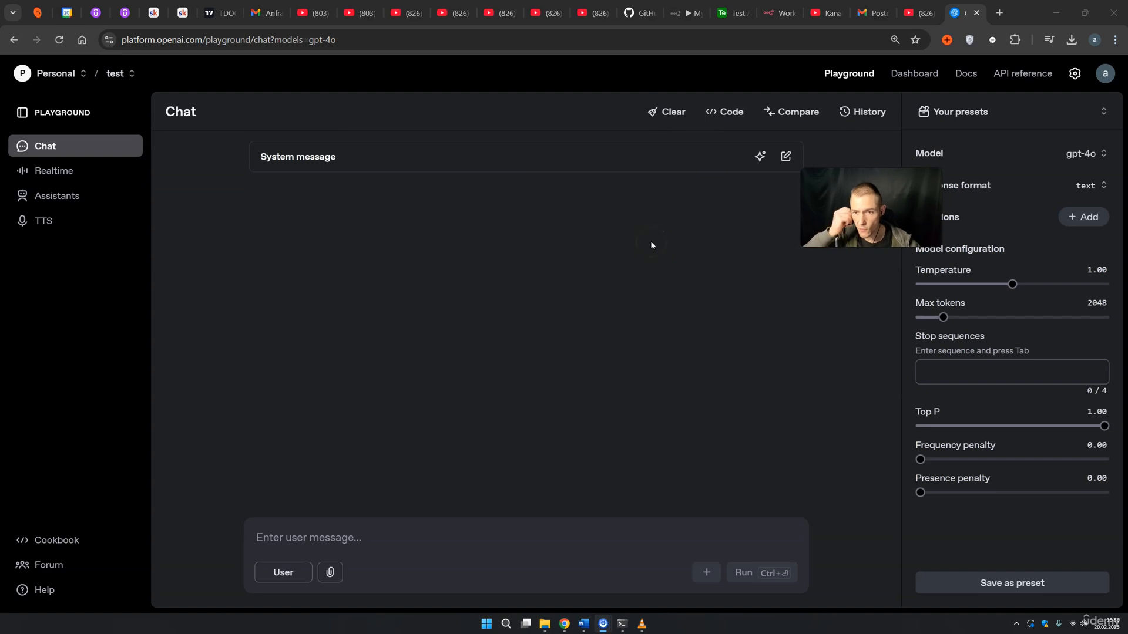
click(911, 77)
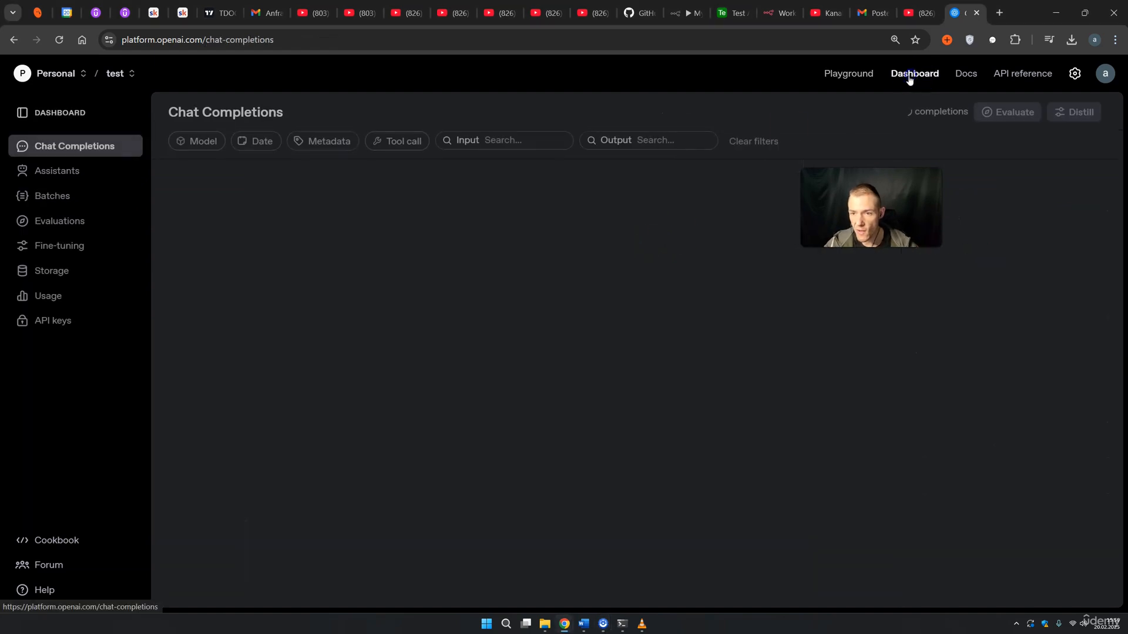
click(66, 320)
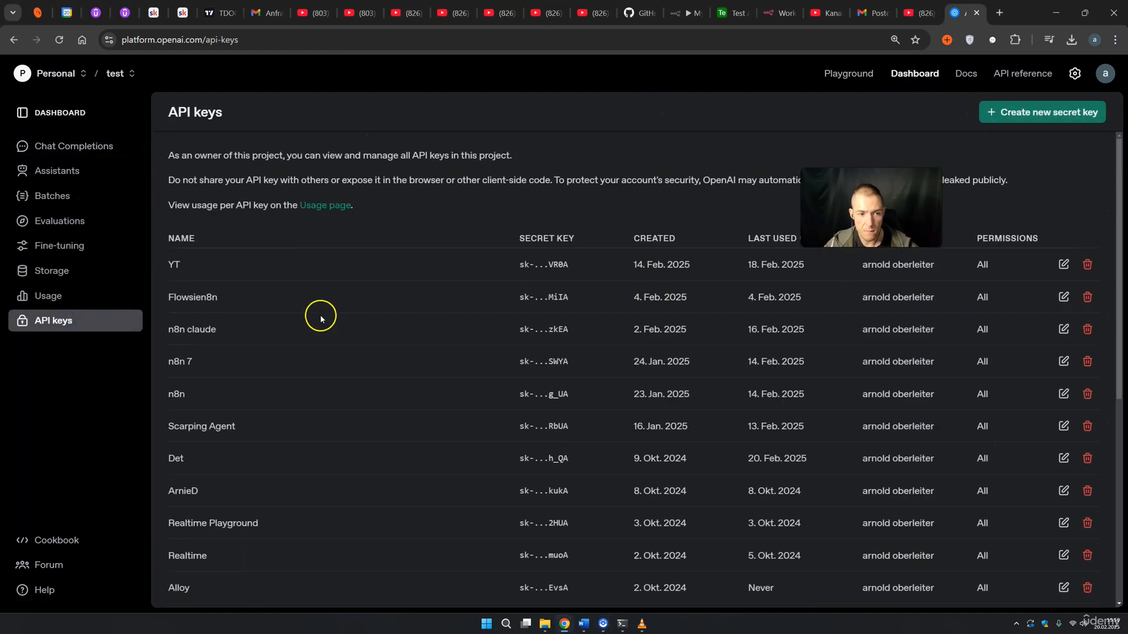
click(125, 73)
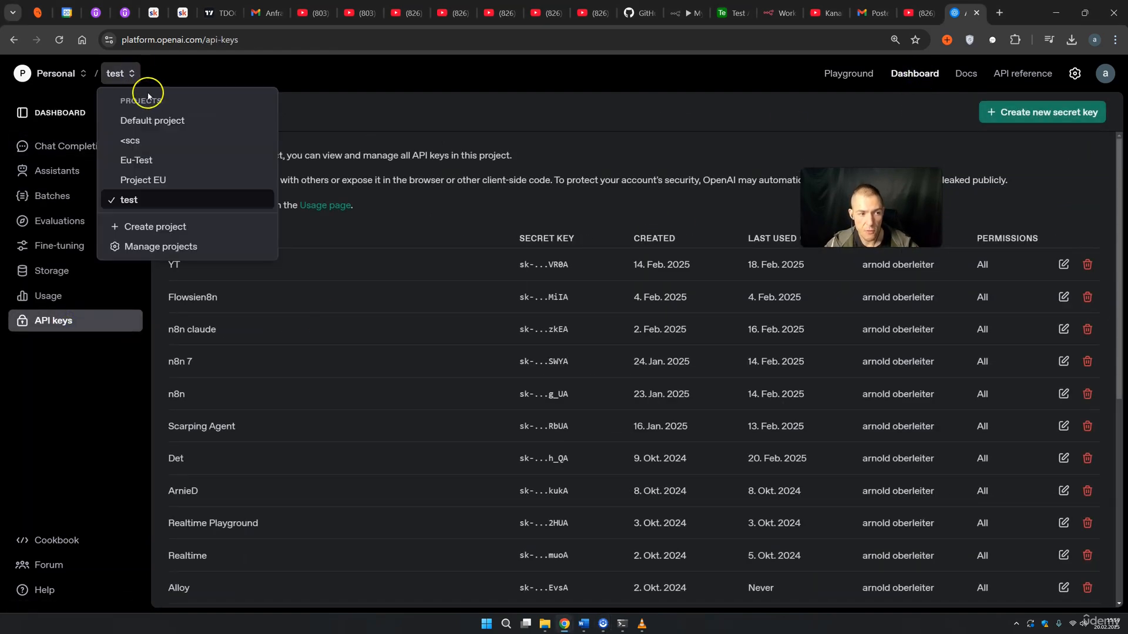
click(147, 200)
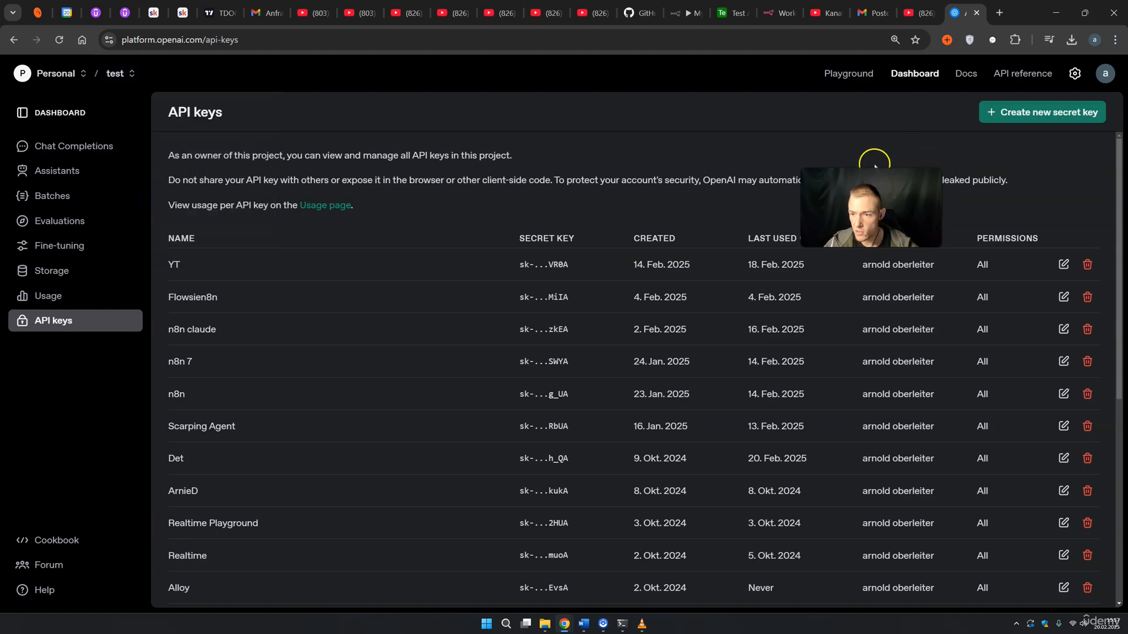
Step: Create a secret key named "n8n course test" in the test project with All permissions, and copy it
click(1033, 112)
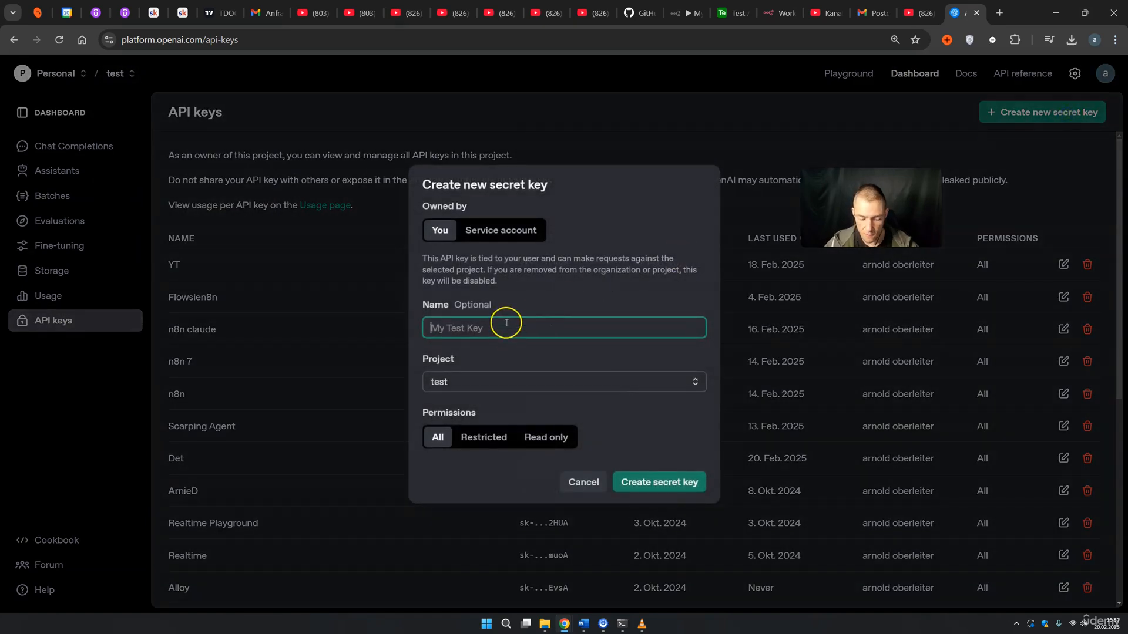
text(n8n course test)
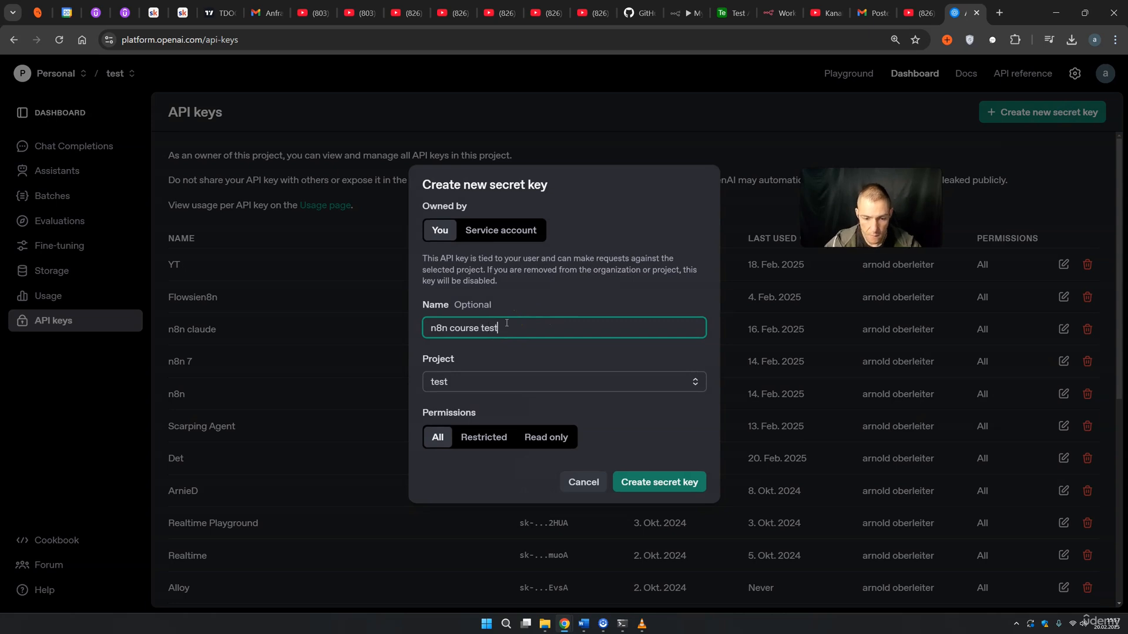
click(671, 481)
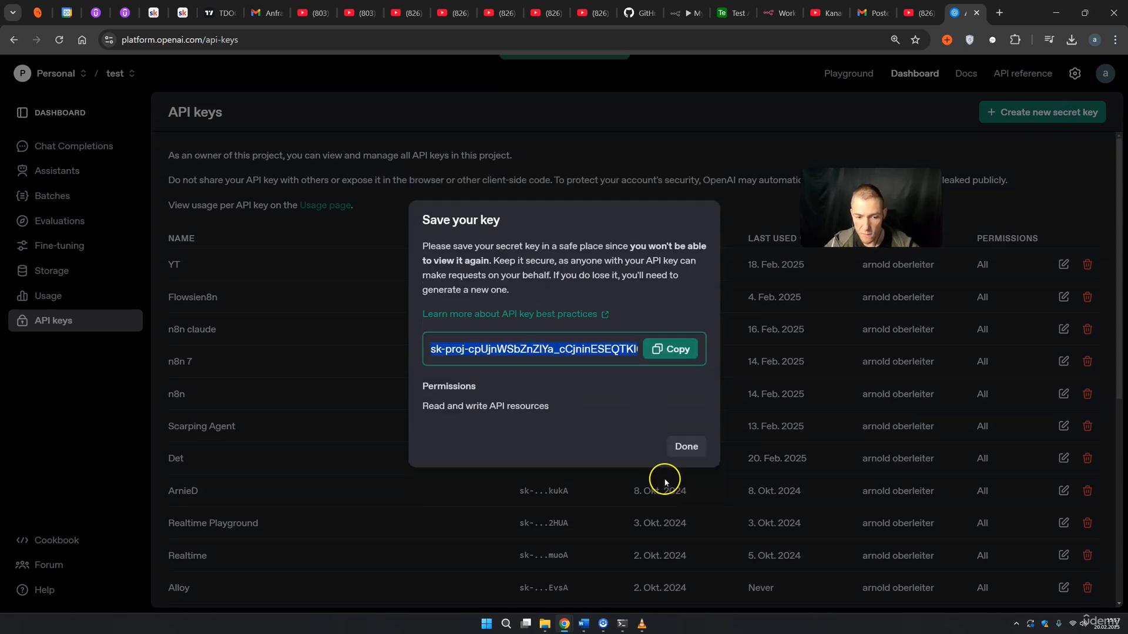
click(677, 352)
Step: Return to n8n, replace the new OpenAI credential's API Key with the copied key, save the credential and close it
click(676, 13)
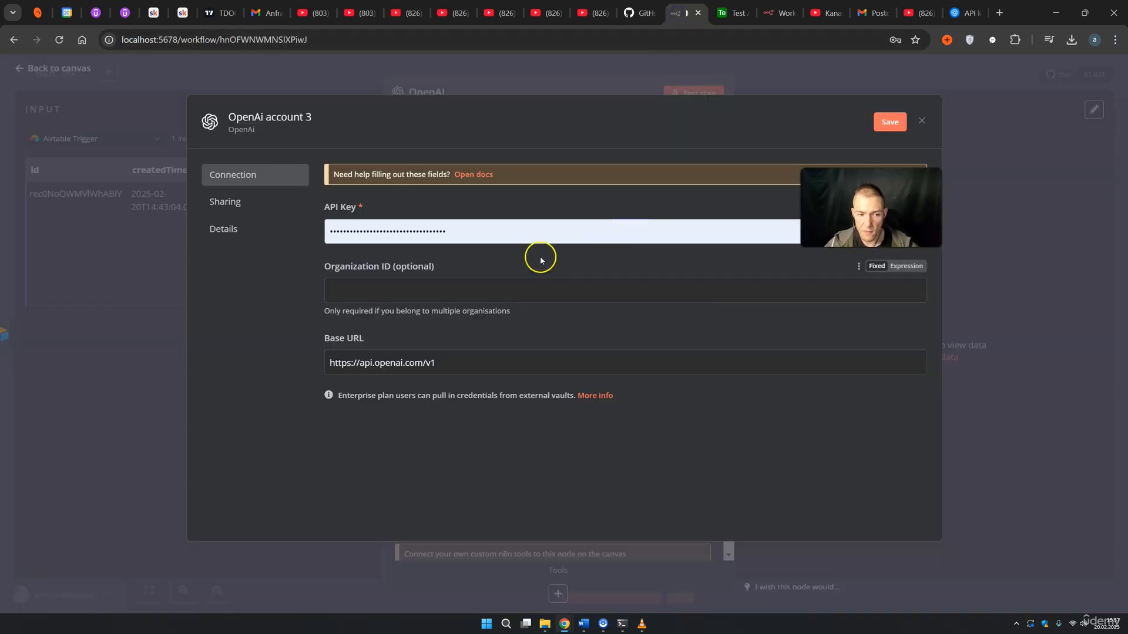
click(433, 231)
key(ctrl+a)
key(ctrl+v)
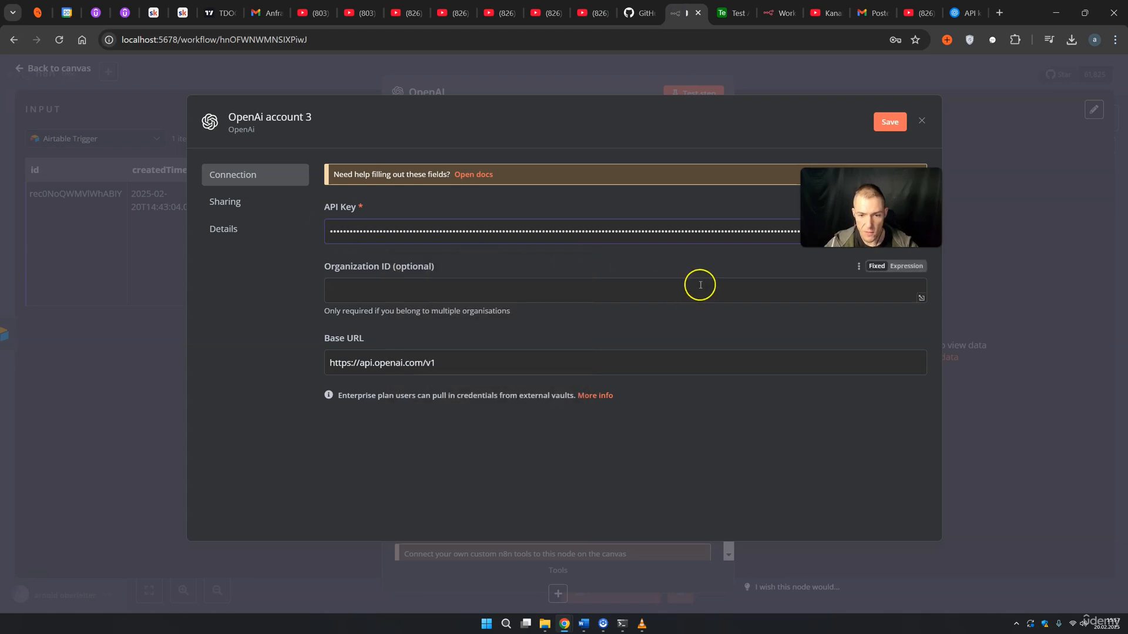
click(884, 122)
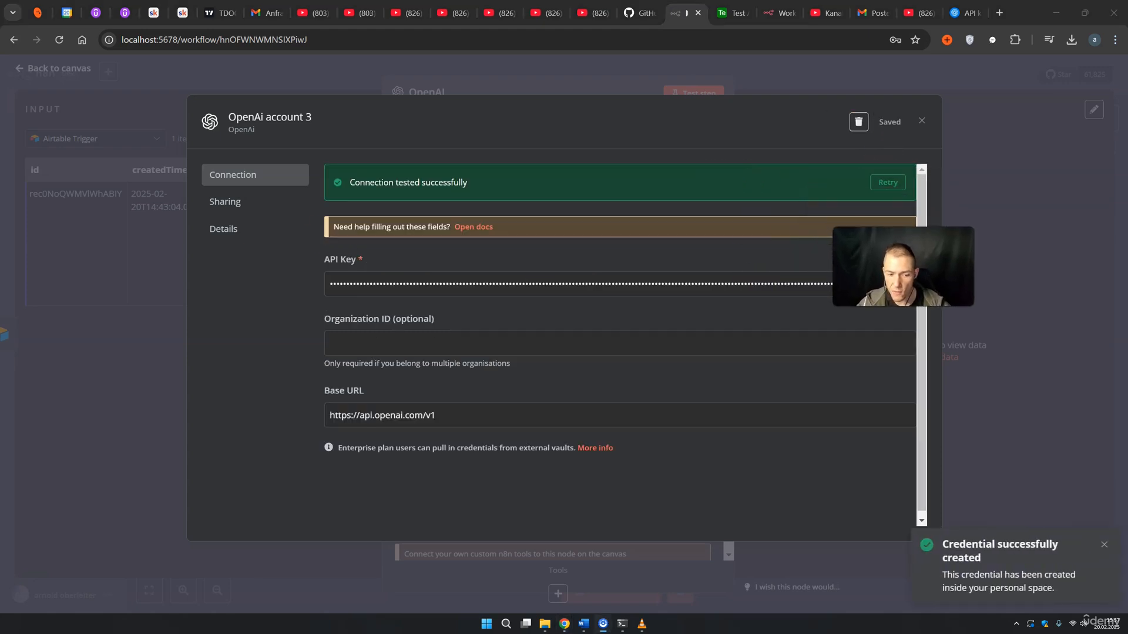
click(922, 120)
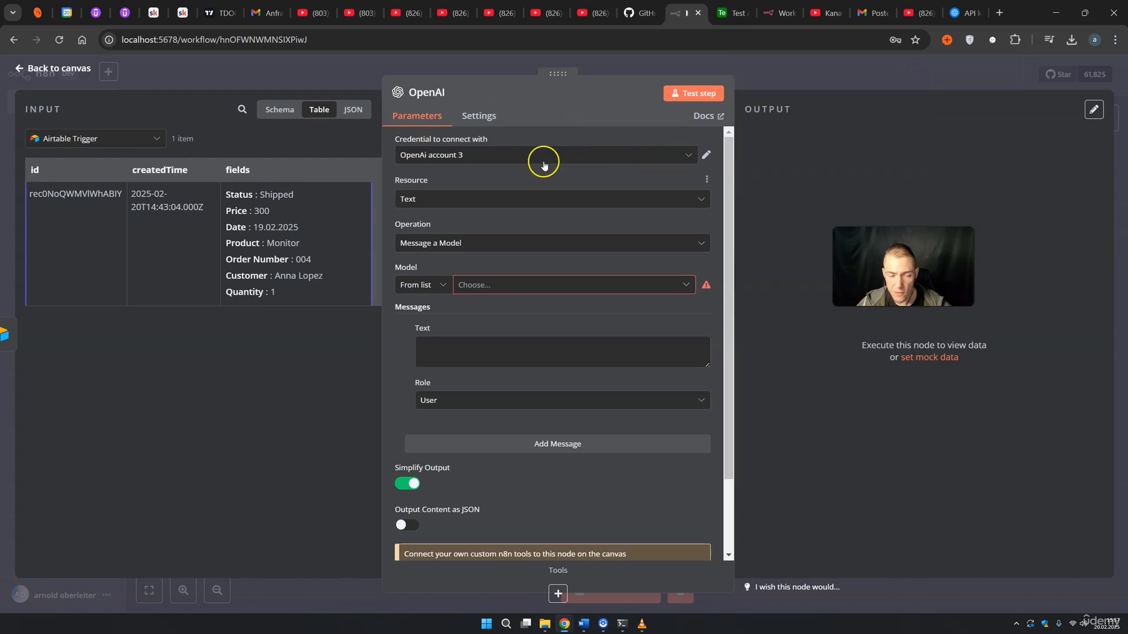
Step: Choose Text as the OpenAI node's resource and Message a Model as its operation
click(423, 199)
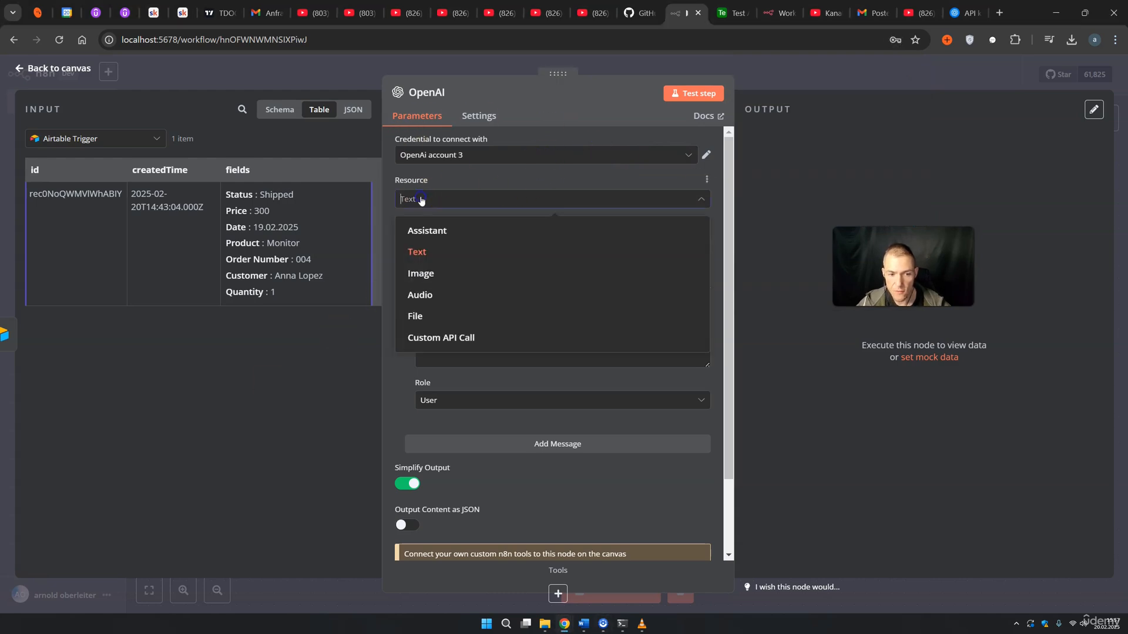
click(427, 252)
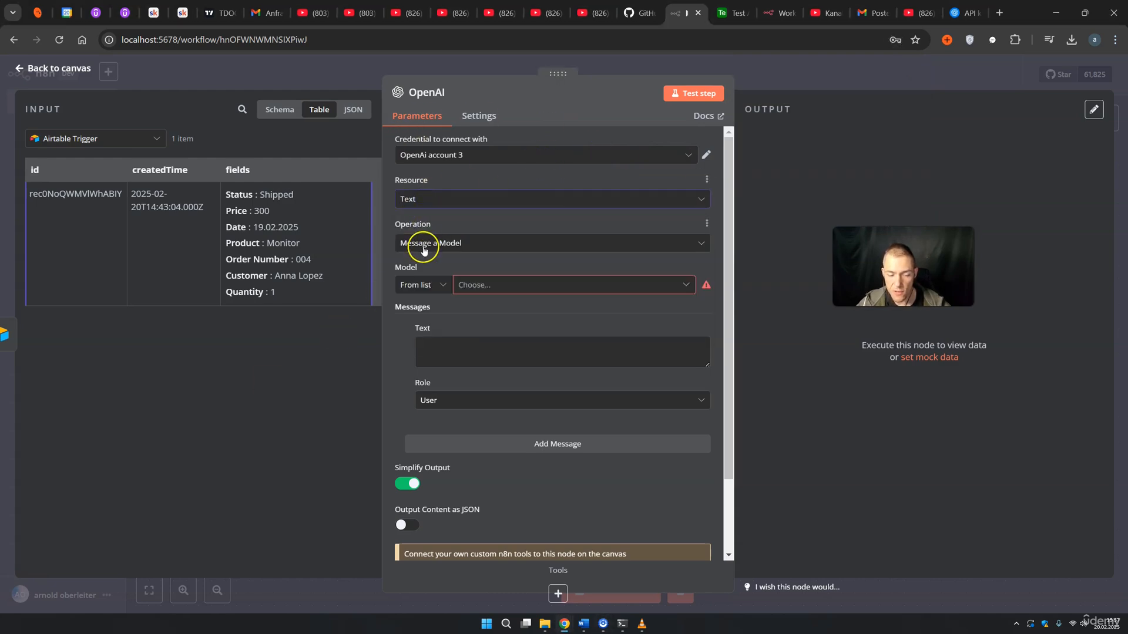
click(424, 247)
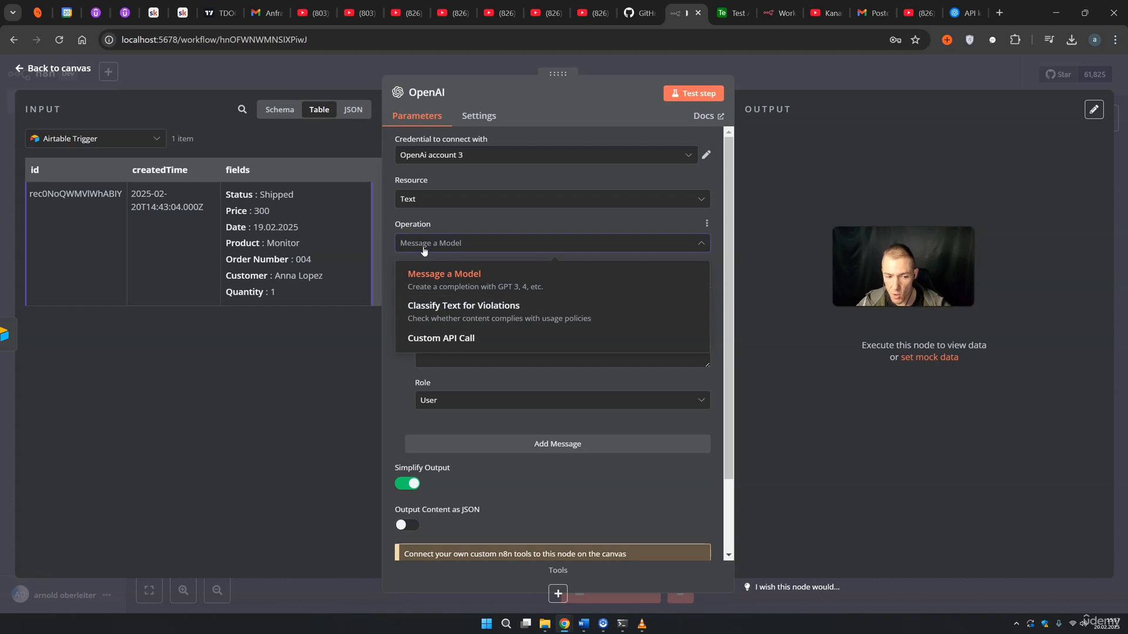
click(437, 277)
Step: Select GPT-4O as the OpenAI node's model and open the first message's text for editing
click(519, 285)
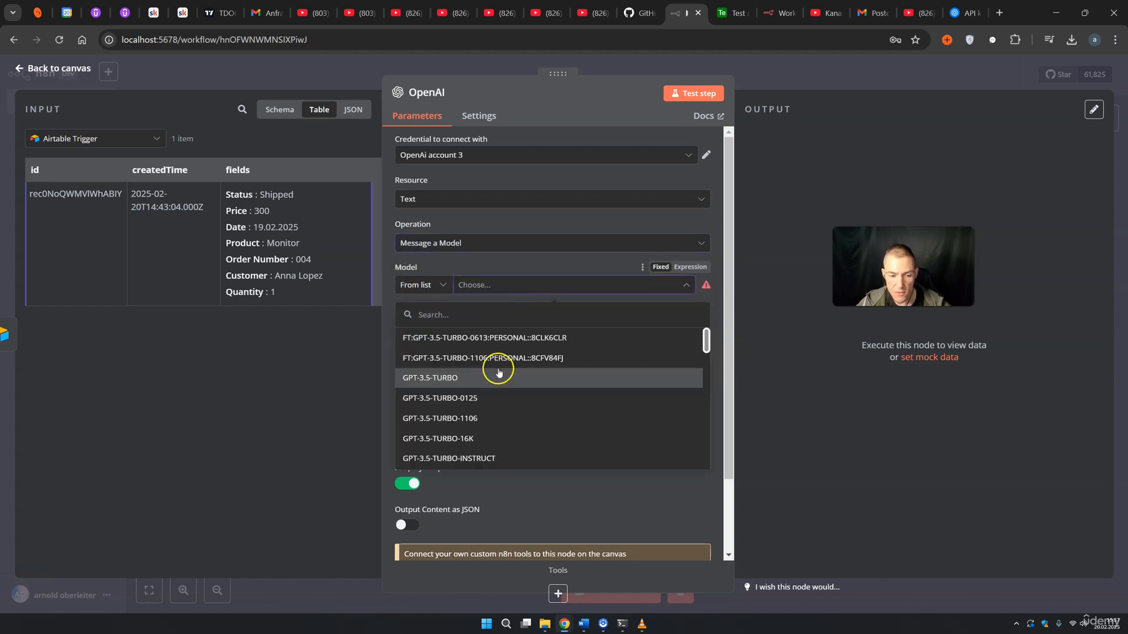
scroll(498, 372, down, 5)
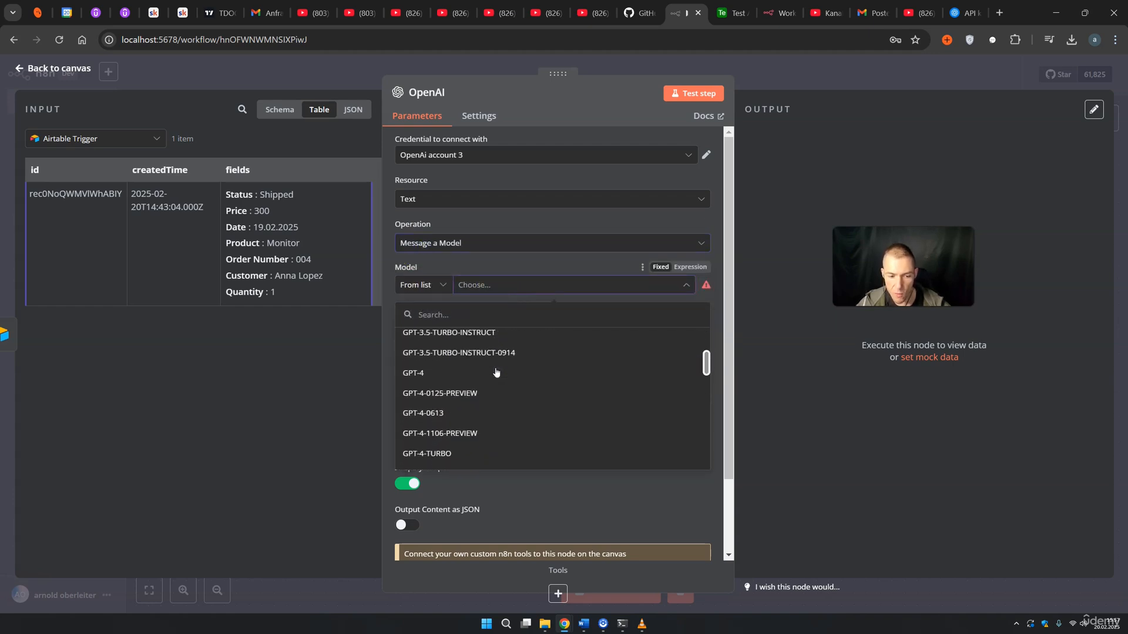
scroll(496, 372, down, 6)
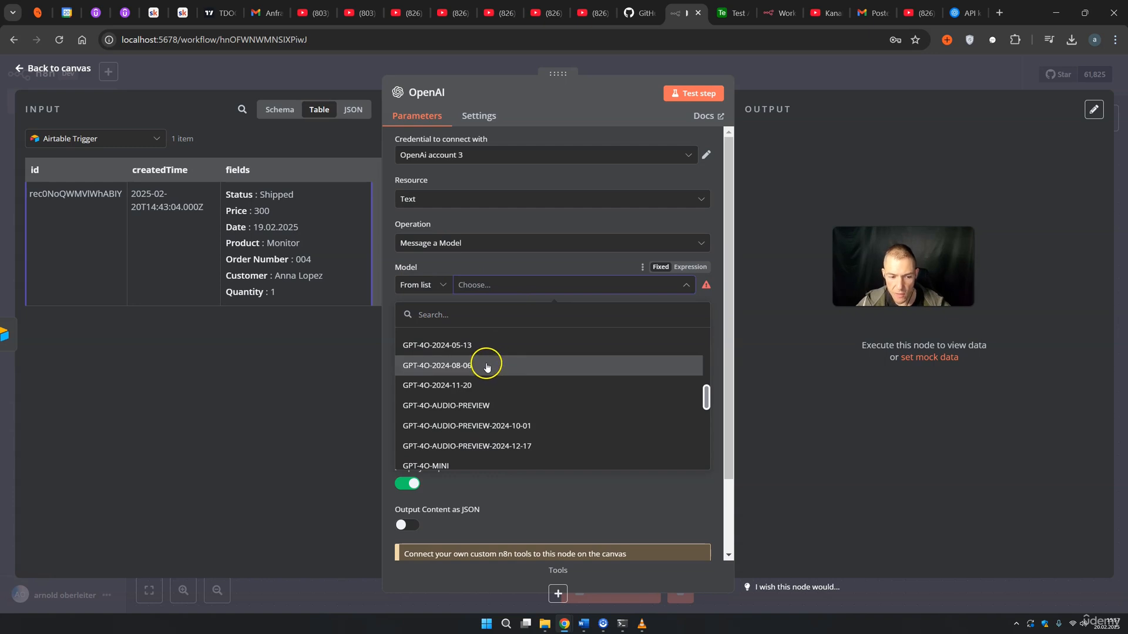
scroll(486, 366, up, 2)
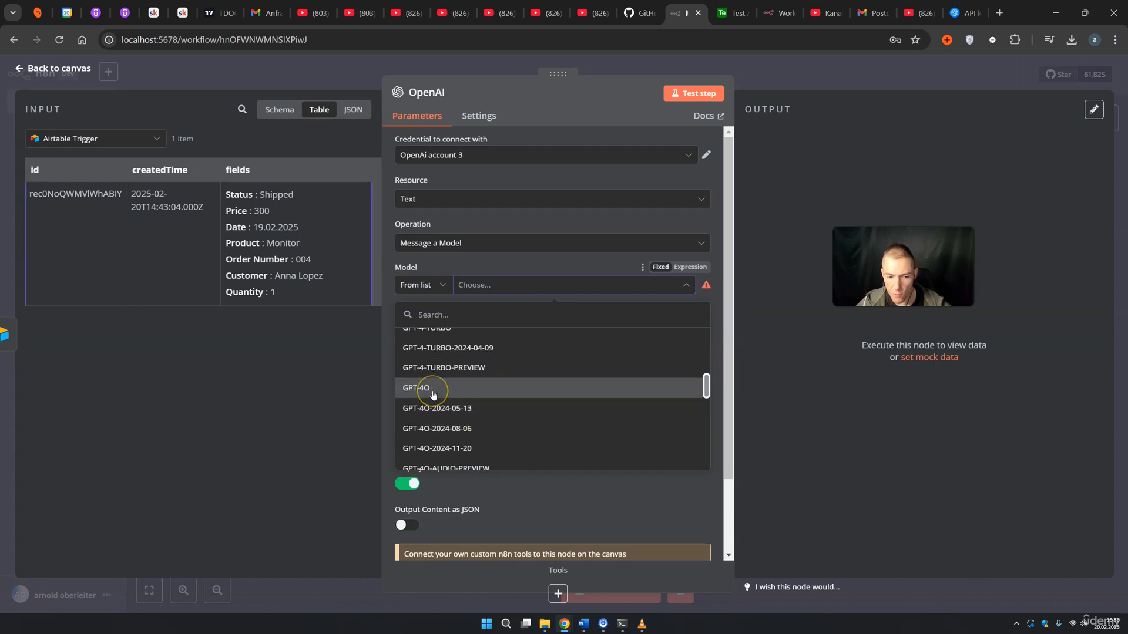
click(433, 391)
click(459, 346)
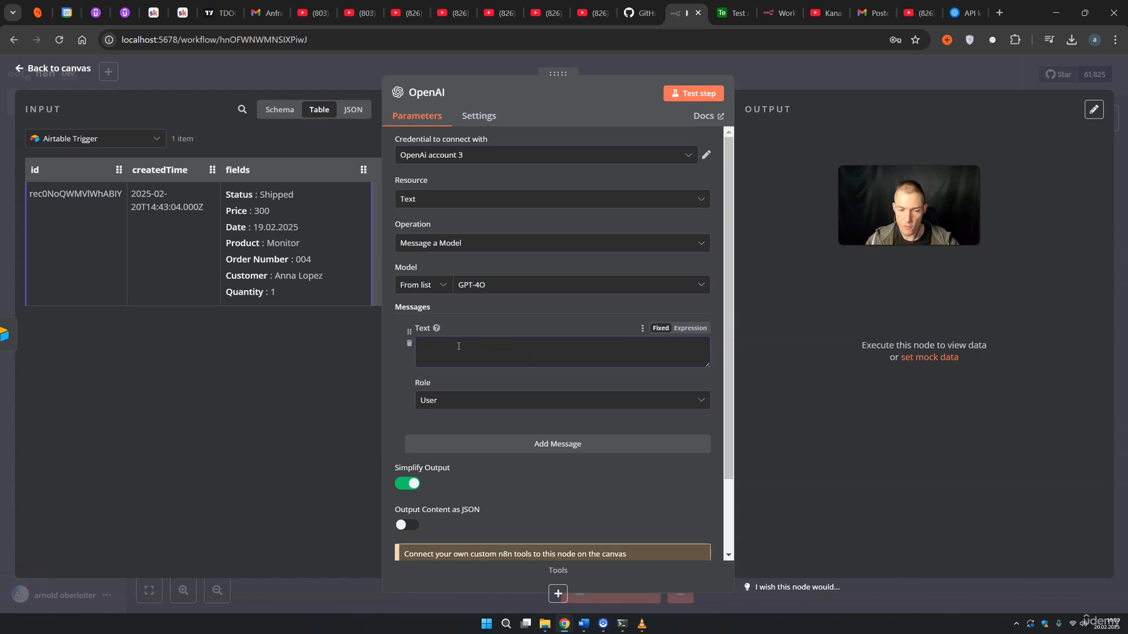
Step: Make the message text an expression and enter the order-summary email prompt signed "Customer Success Team", with order-detail labels and Email subject and Email content outputs
click(516, 351)
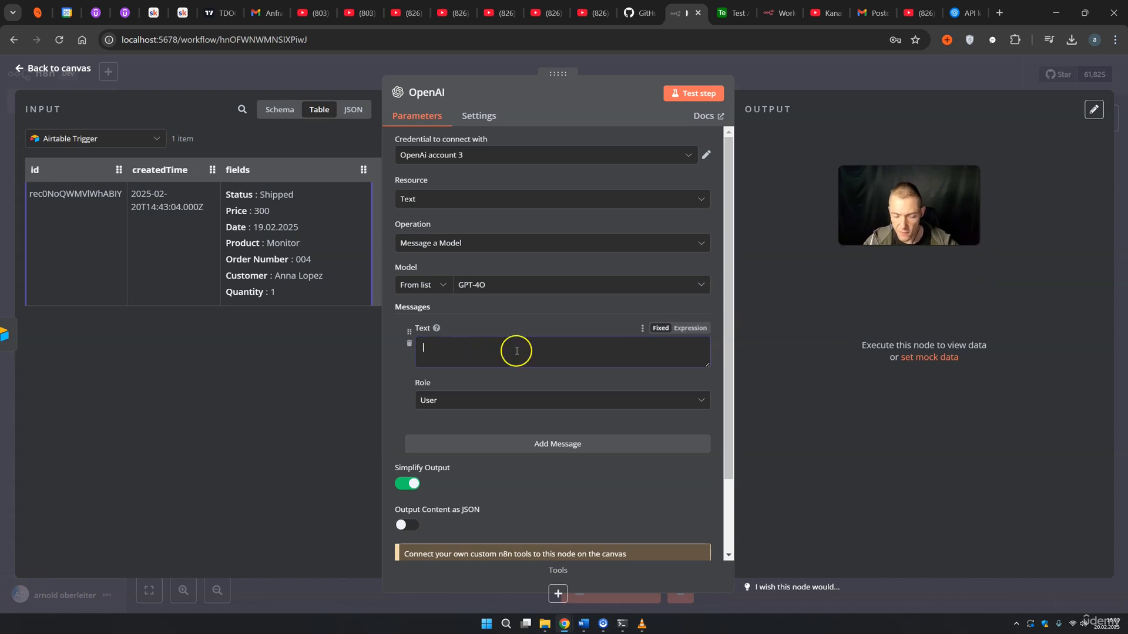
click(690, 328)
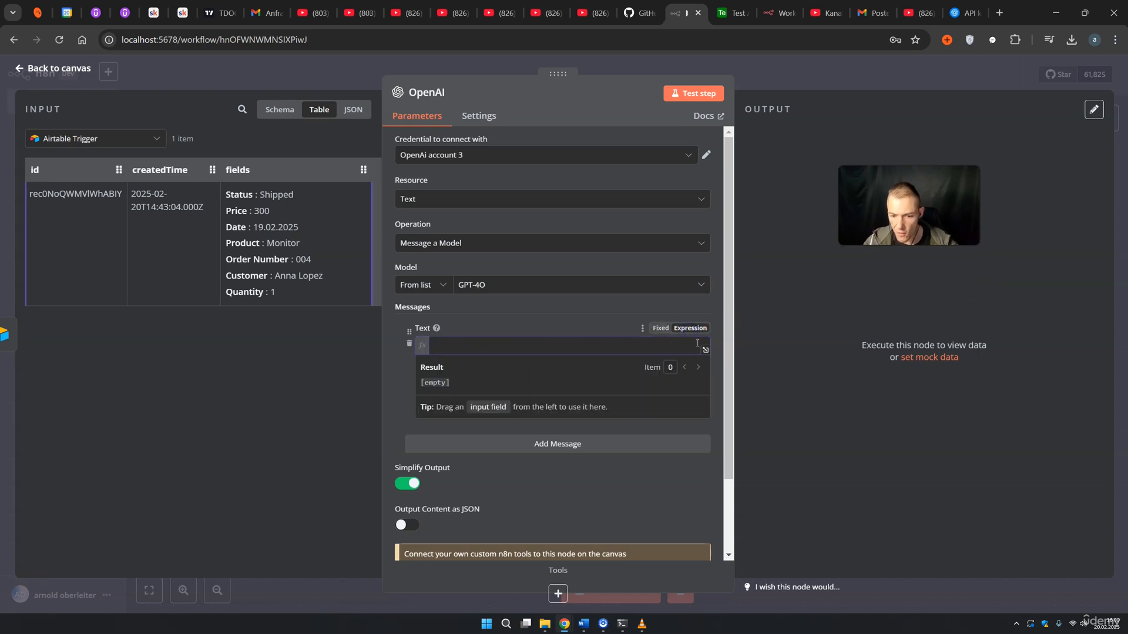
click(704, 351)
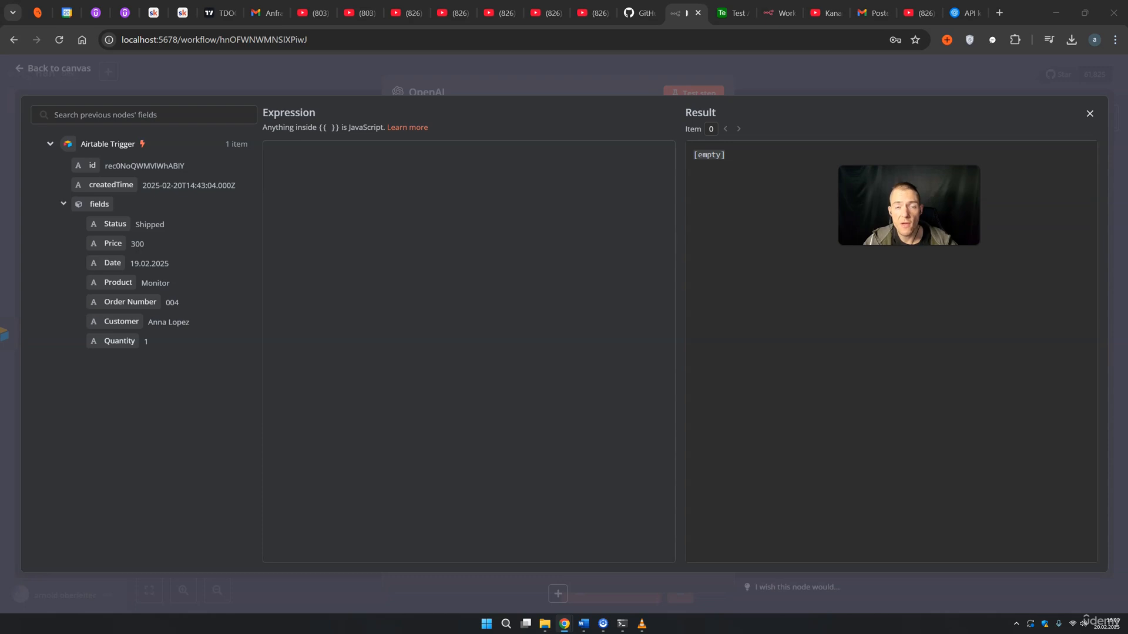
click(330, 160)
text(You are responsible for customer orders. Your task is to collect incoming information about new orders and create a clear summary that will be sent via email to the team. The email should be signed with "Customer Success Team".  Here are the details of the customer orders:  Order Number: Customer: Product: Quantity: Price: Date: Status:  Please provide the following output parameters:  Email subject Email content)
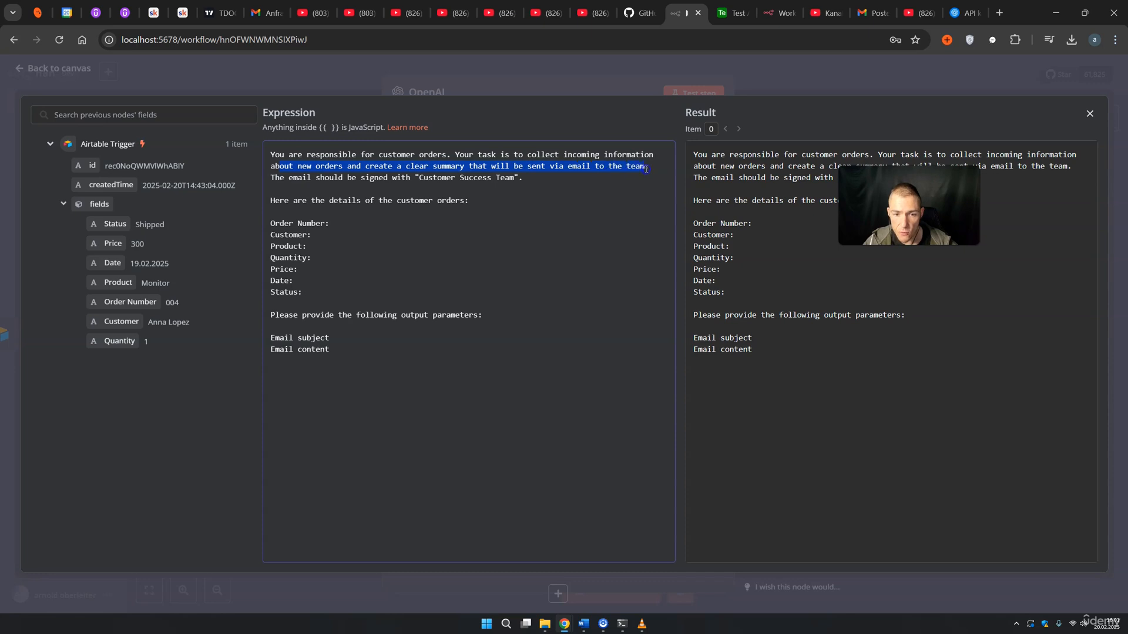
click(291, 180)
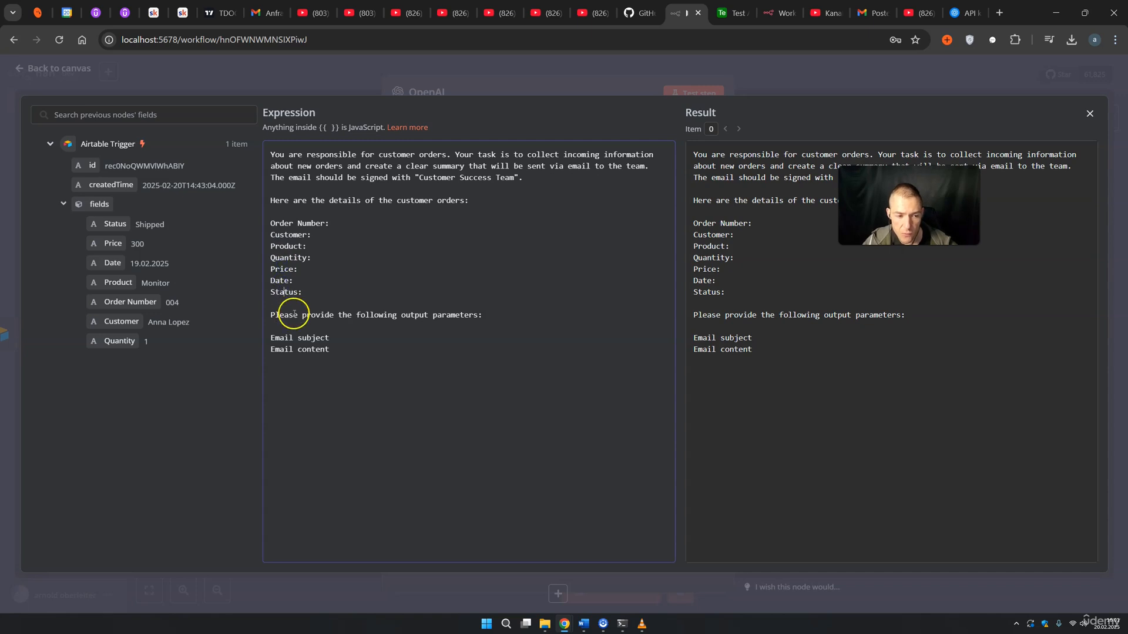
drag(294, 314, 390, 319)
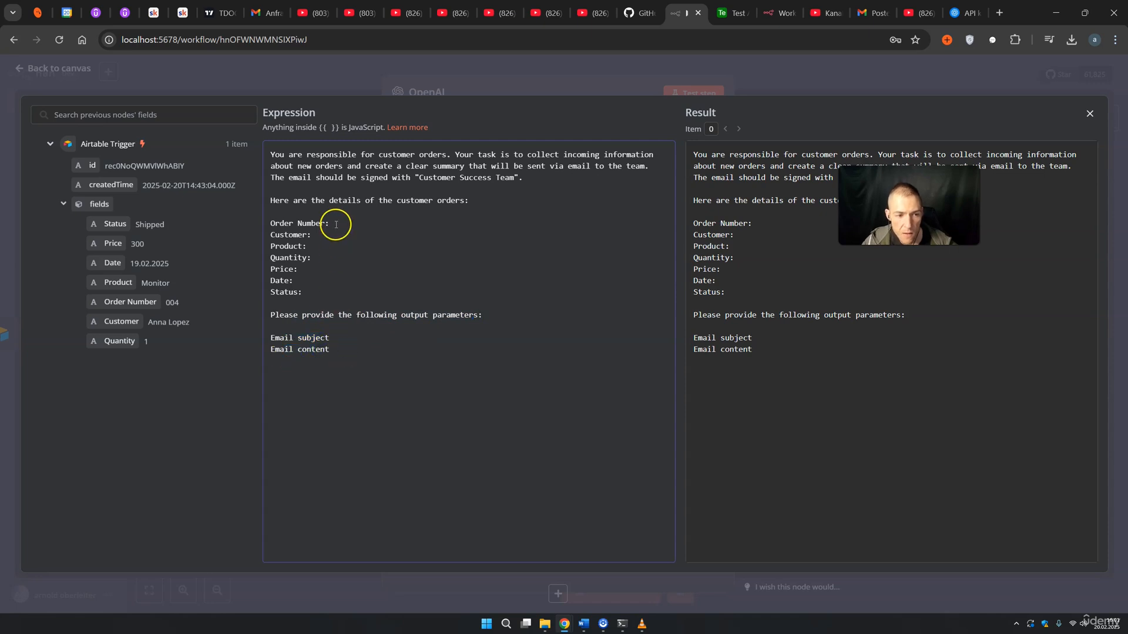
Step: Insert the Airtable Trigger's Order Number, Customer and Product fields after the matching labels in the prompt
click(306, 225)
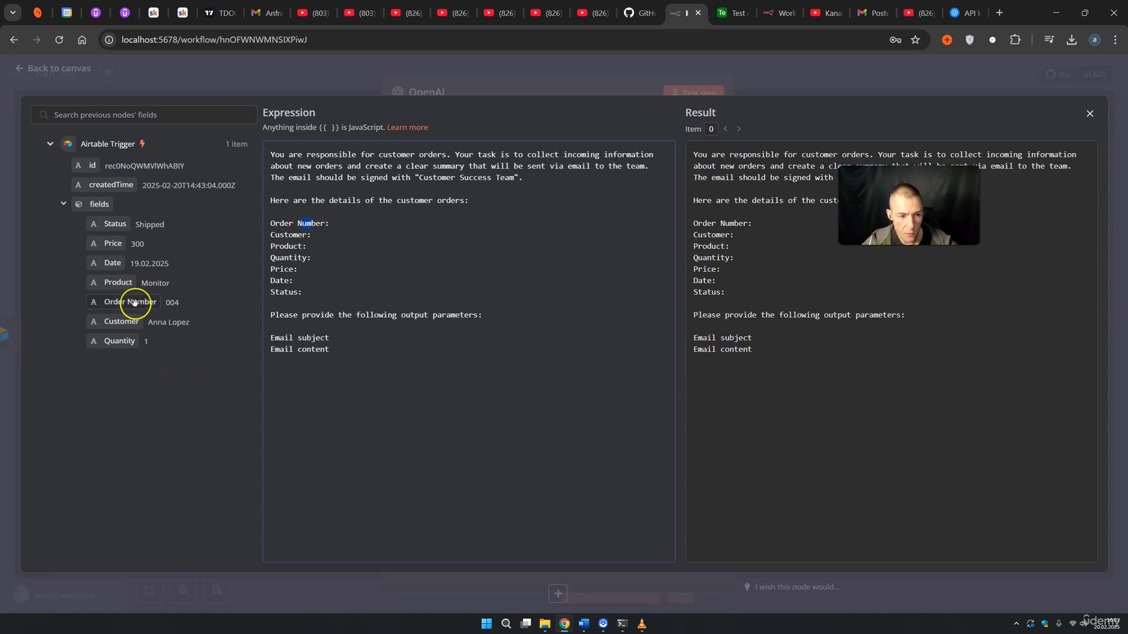
drag(134, 302, 360, 226)
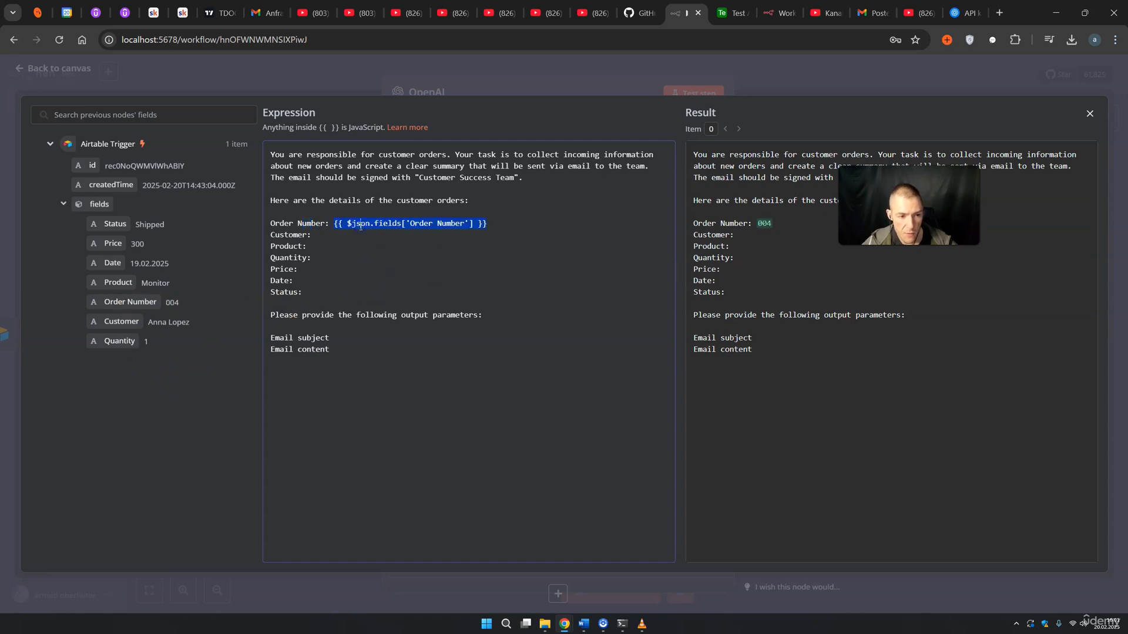
click(345, 239)
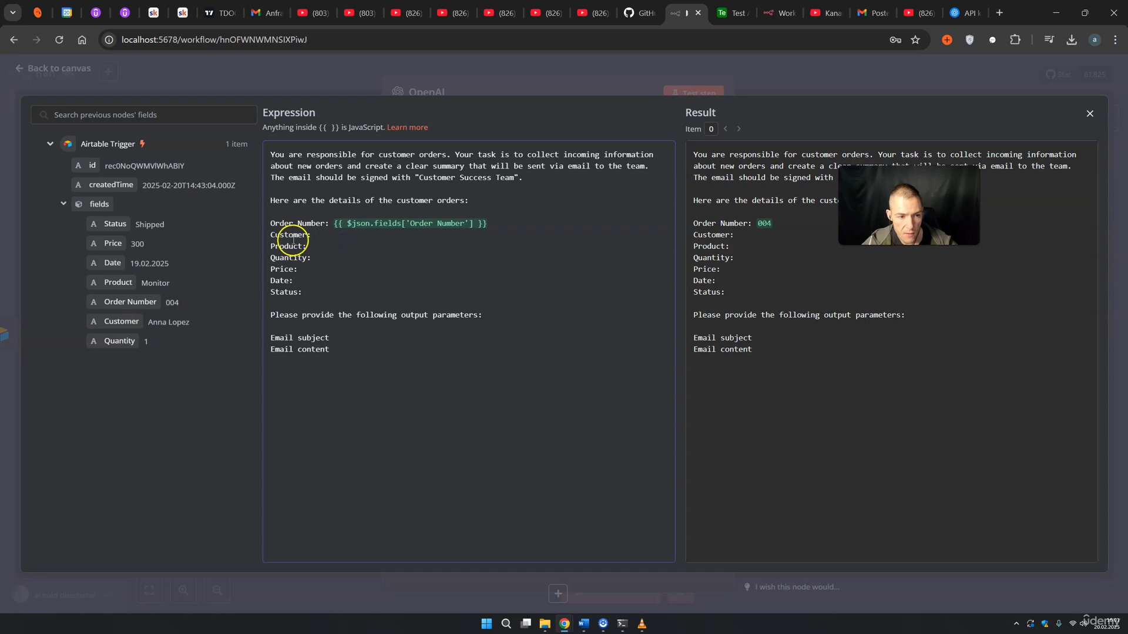
drag(121, 321, 332, 237)
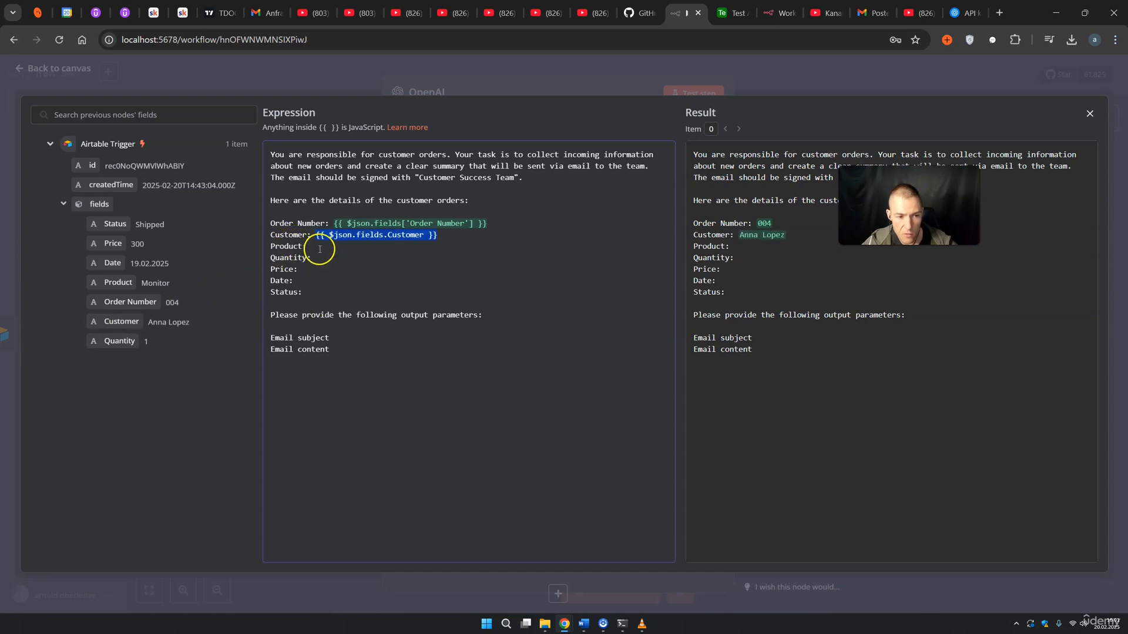
click(317, 246)
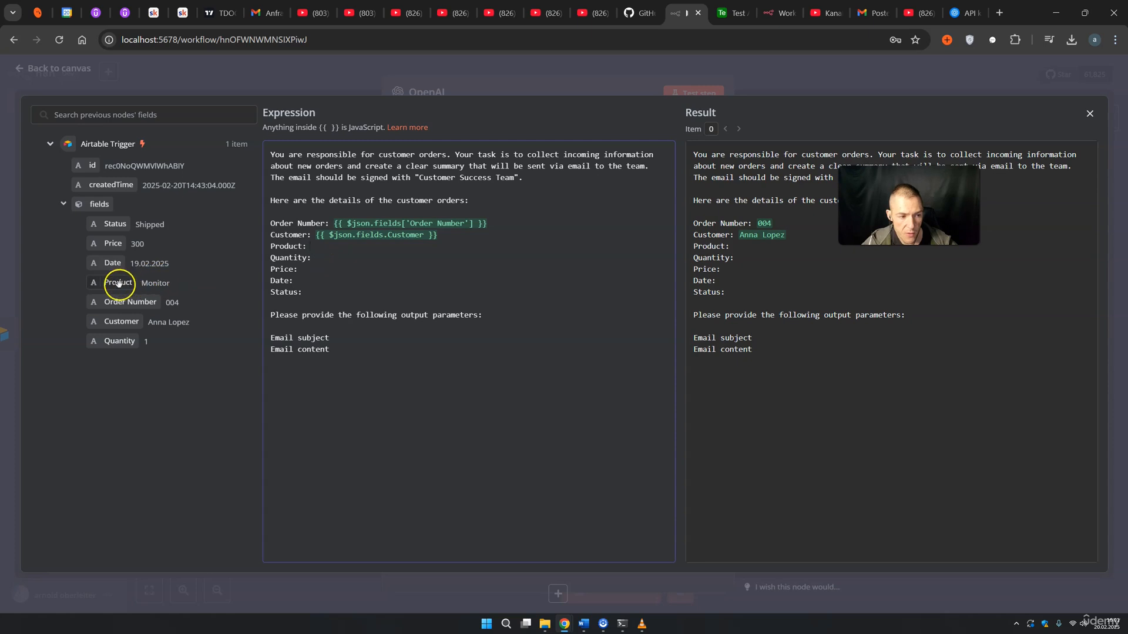
drag(116, 282, 343, 248)
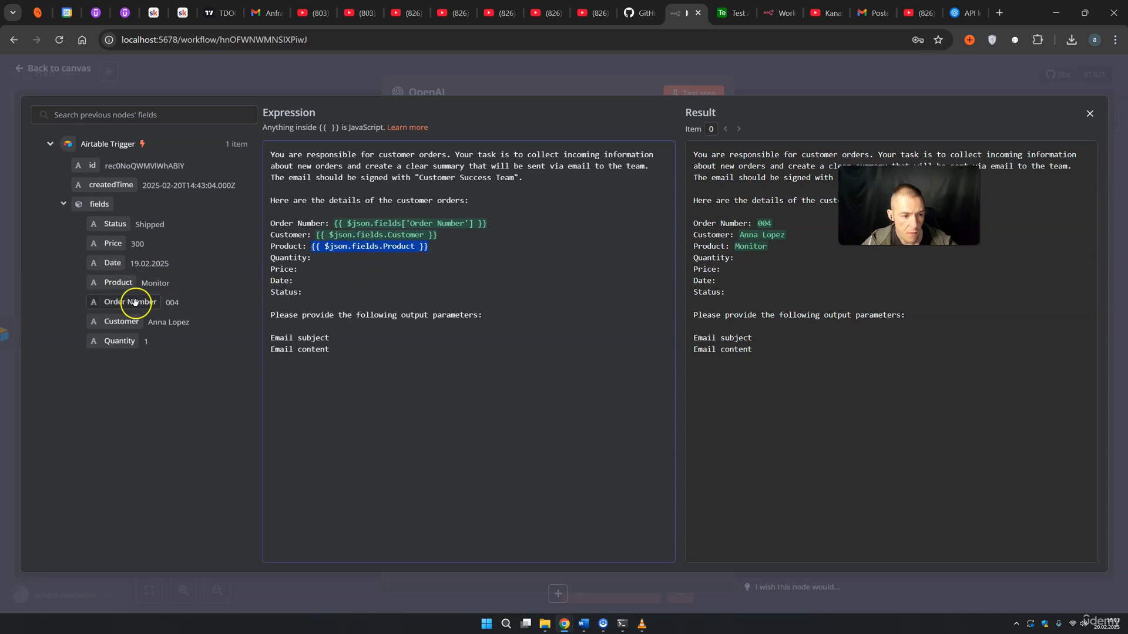
Step: Insert the Airtable Trigger's Quantity, Price, Date and Status fields after their labels in the prompt and close the expression editor
drag(120, 340, 334, 258)
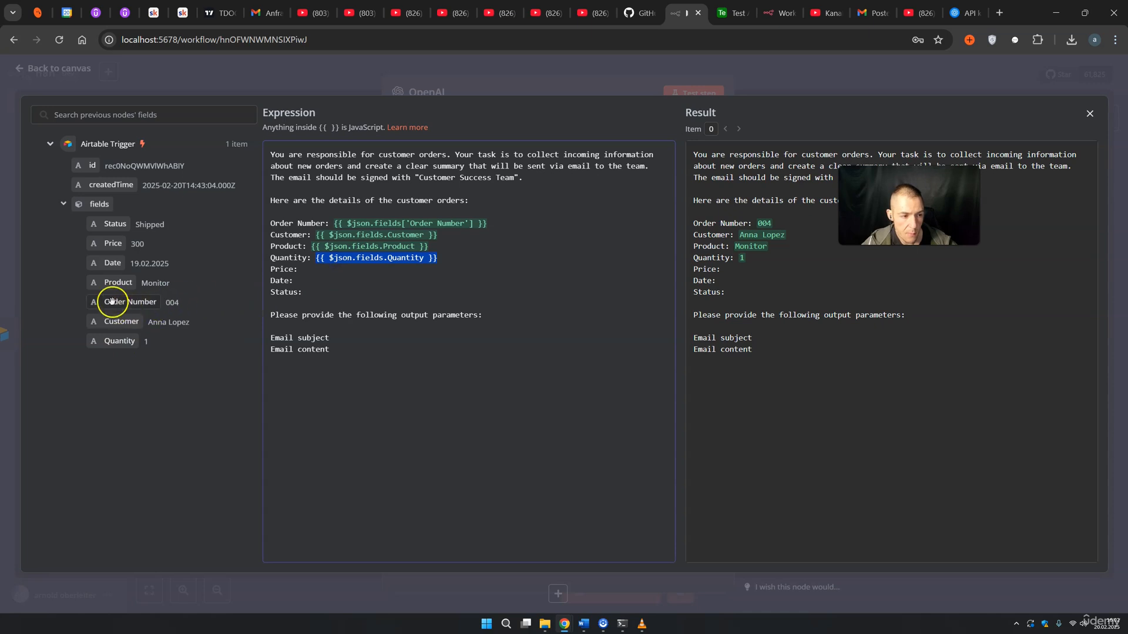
drag(112, 243, 361, 269)
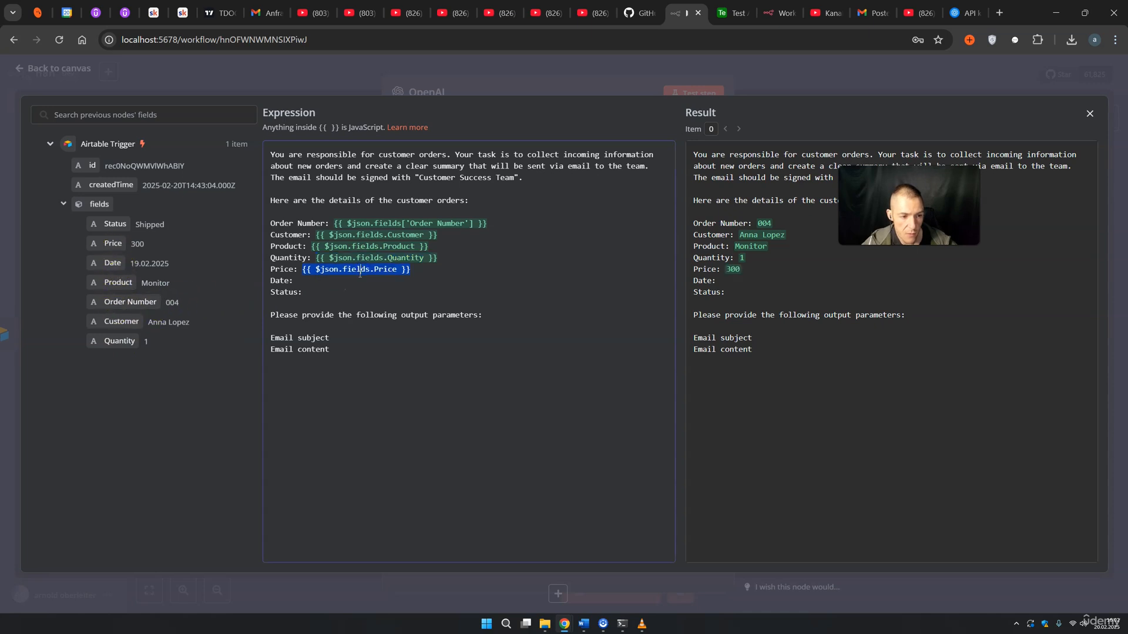
drag(112, 263, 382, 281)
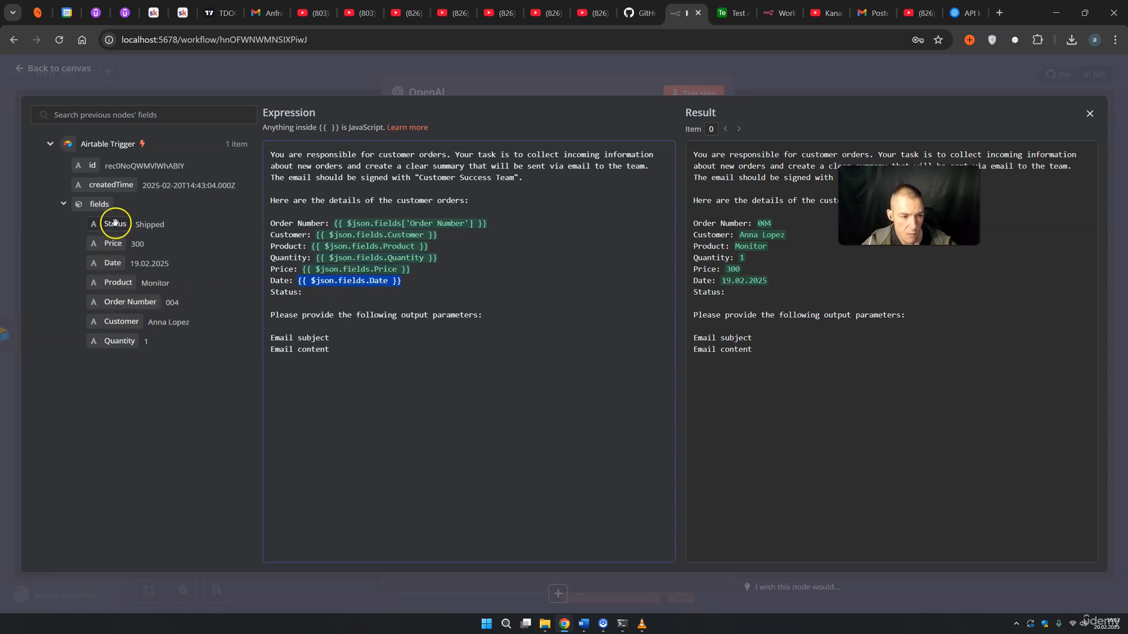
drag(116, 223, 311, 292)
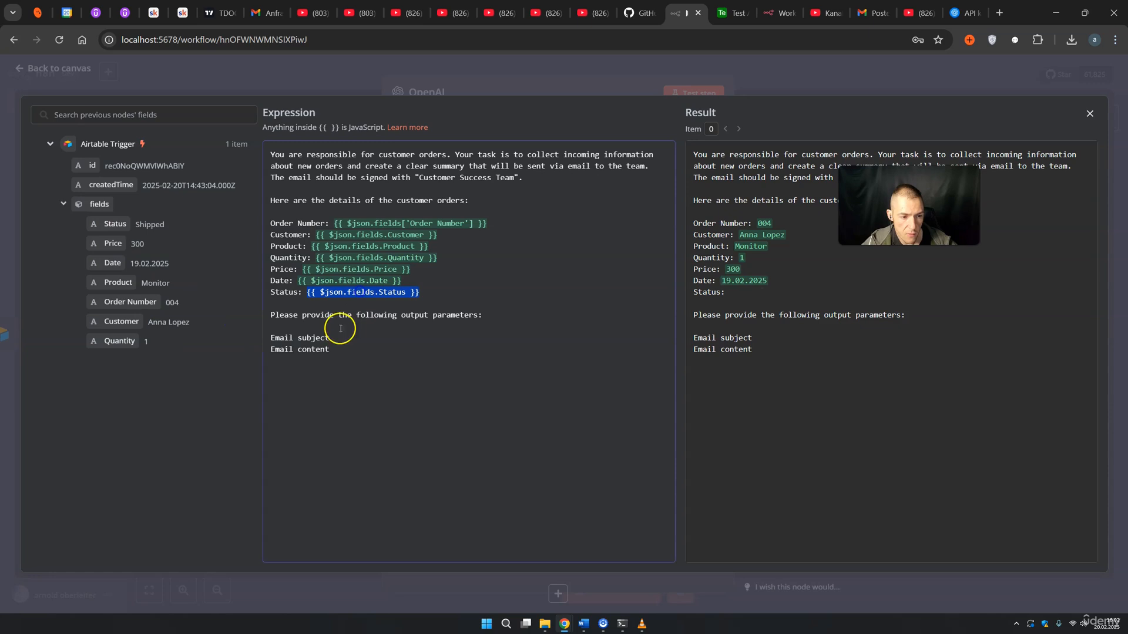
click(464, 291)
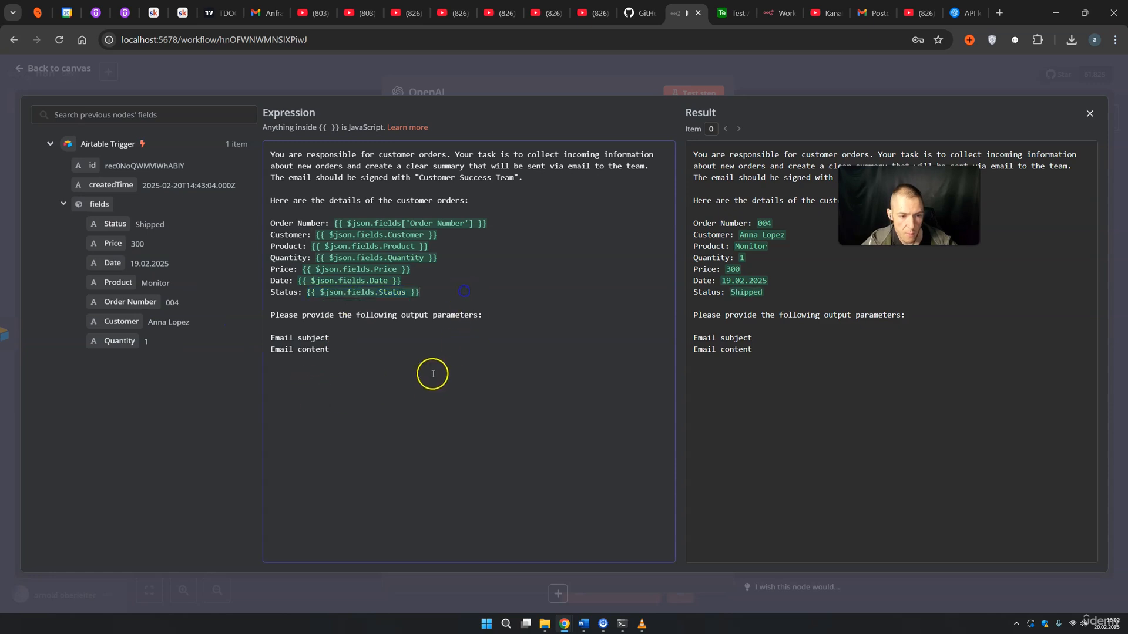
click(404, 353)
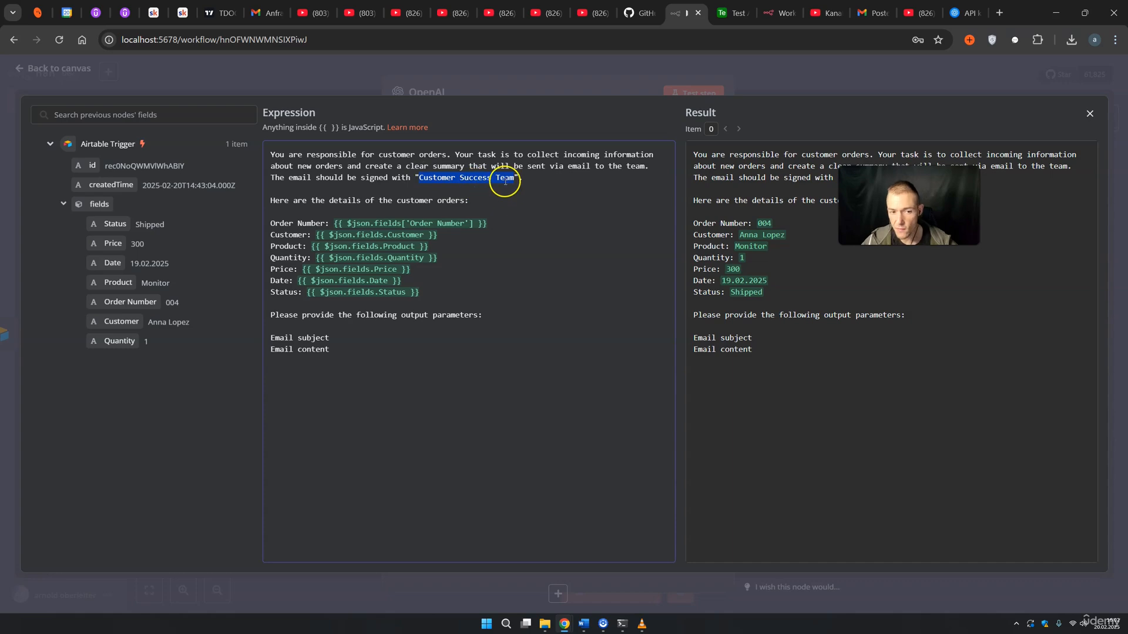
click(855, 83)
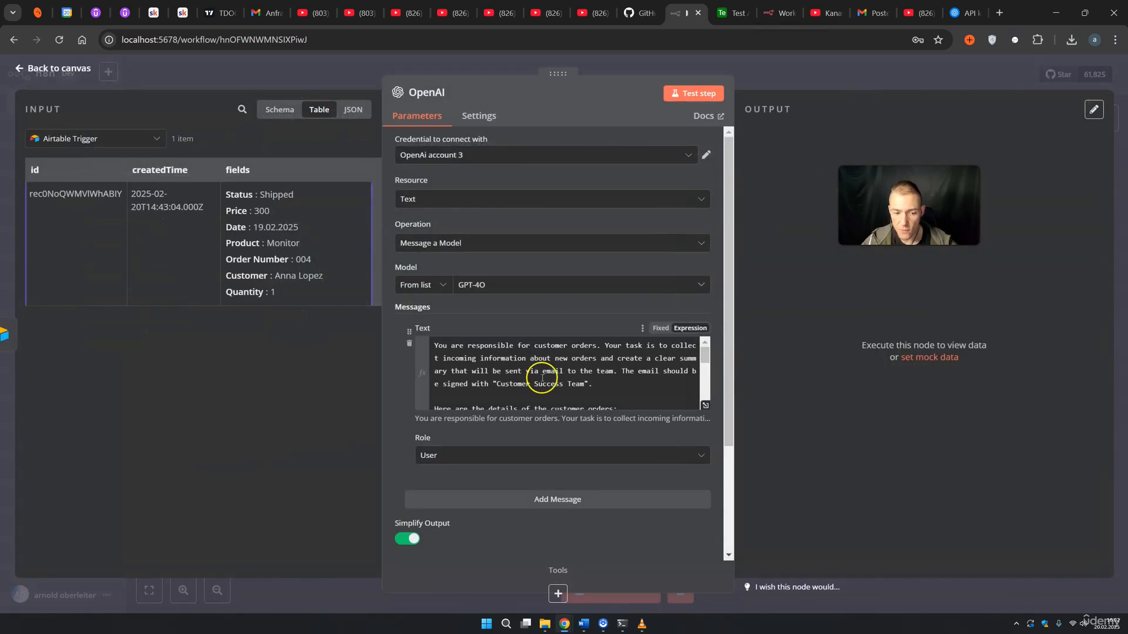
Step: Test the OpenAI node, review the generated email subject and content in its output as JSON and table, and return to the canvas
click(705, 93)
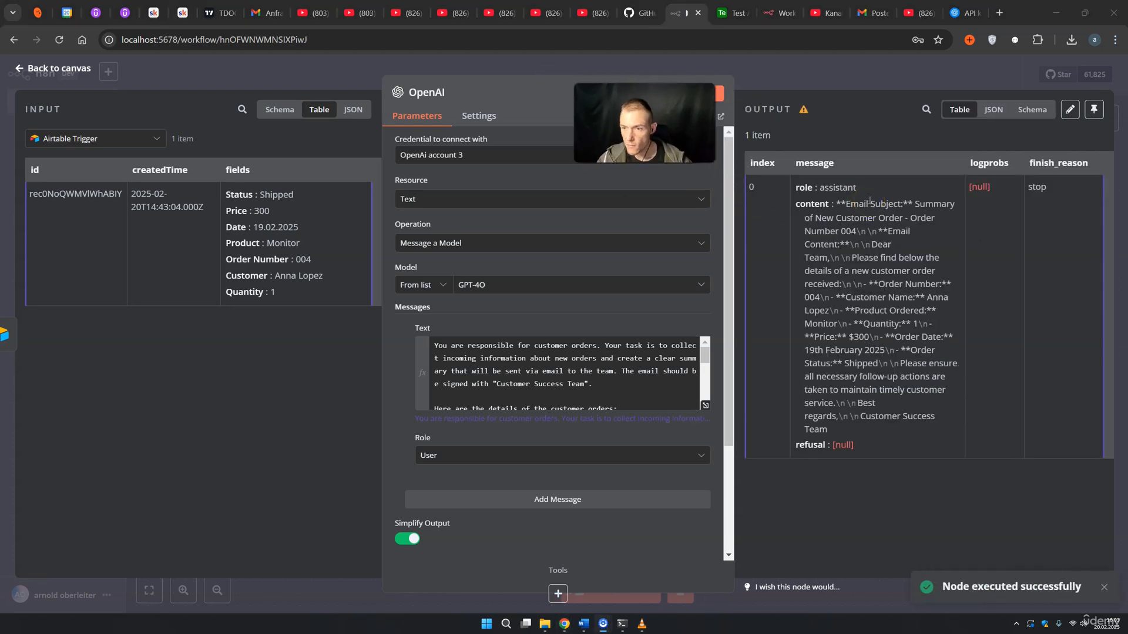
click(992, 109)
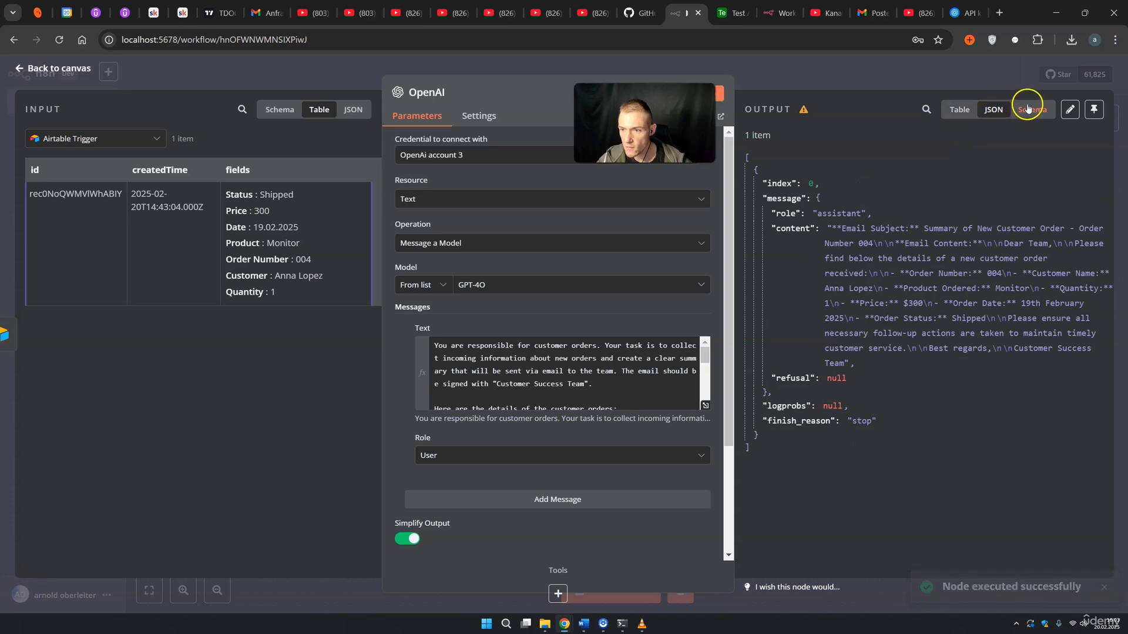
click(1028, 109)
click(994, 115)
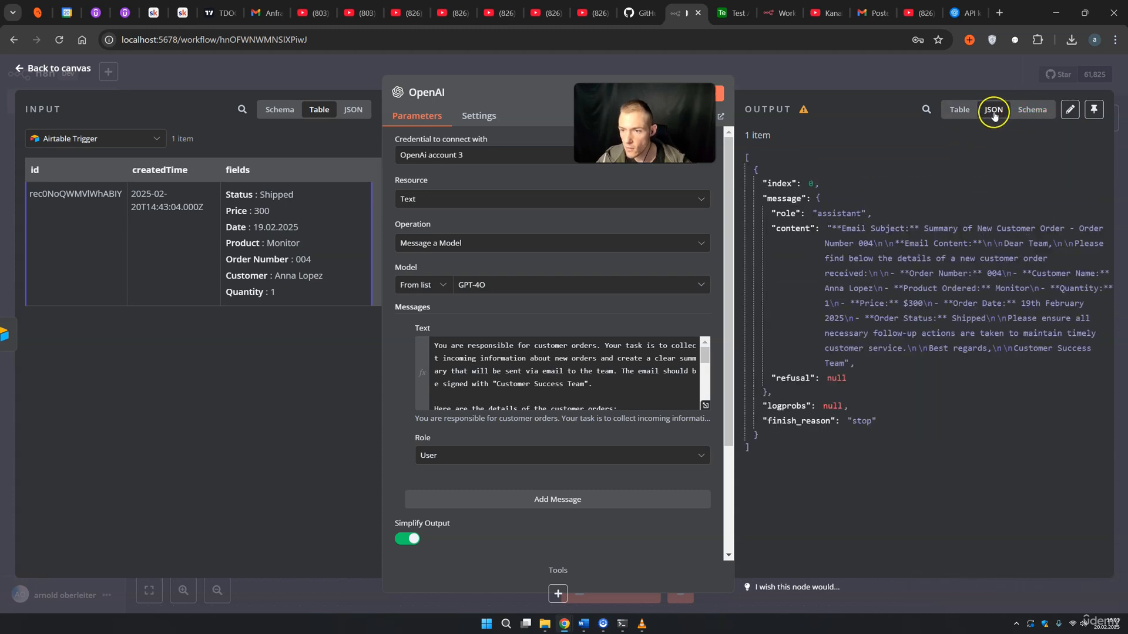
click(960, 110)
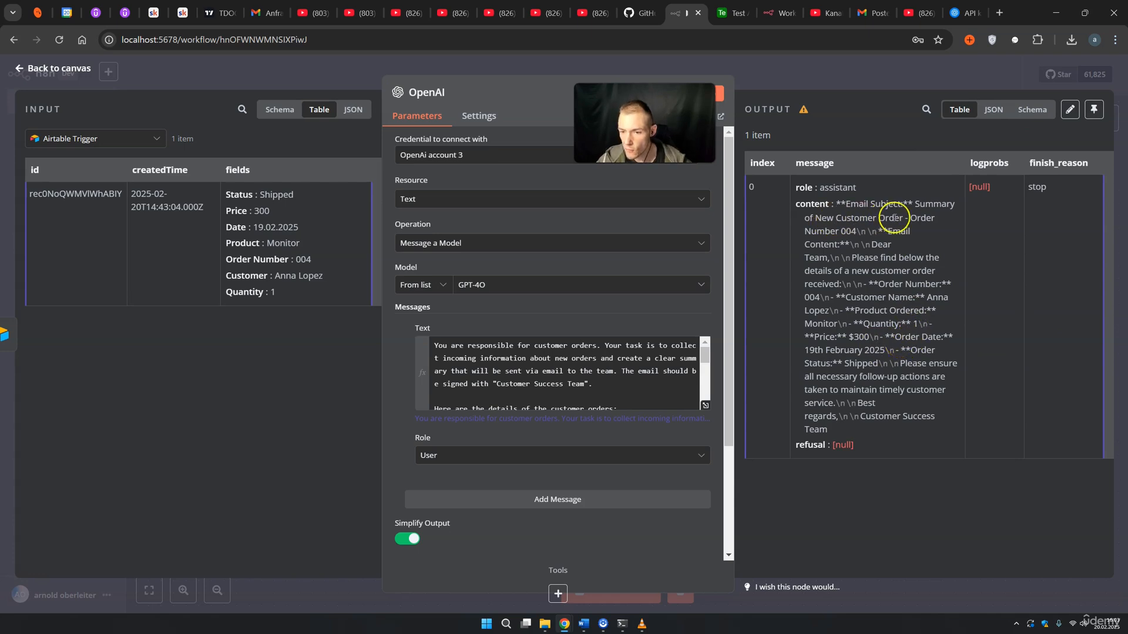
drag(838, 232, 900, 257)
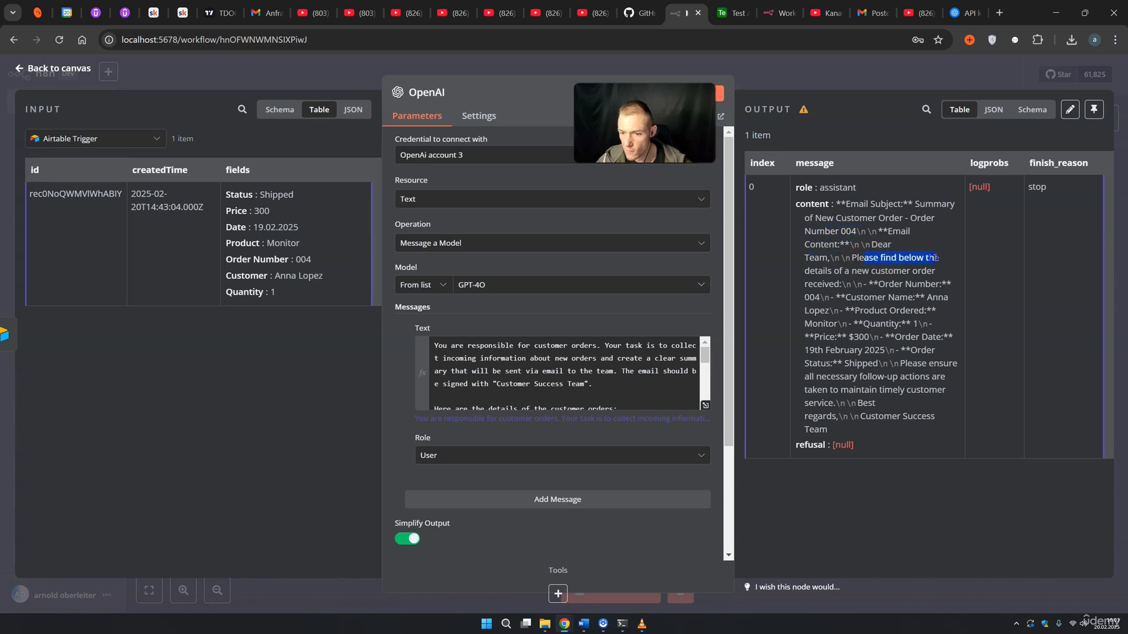
drag(804, 271, 910, 270)
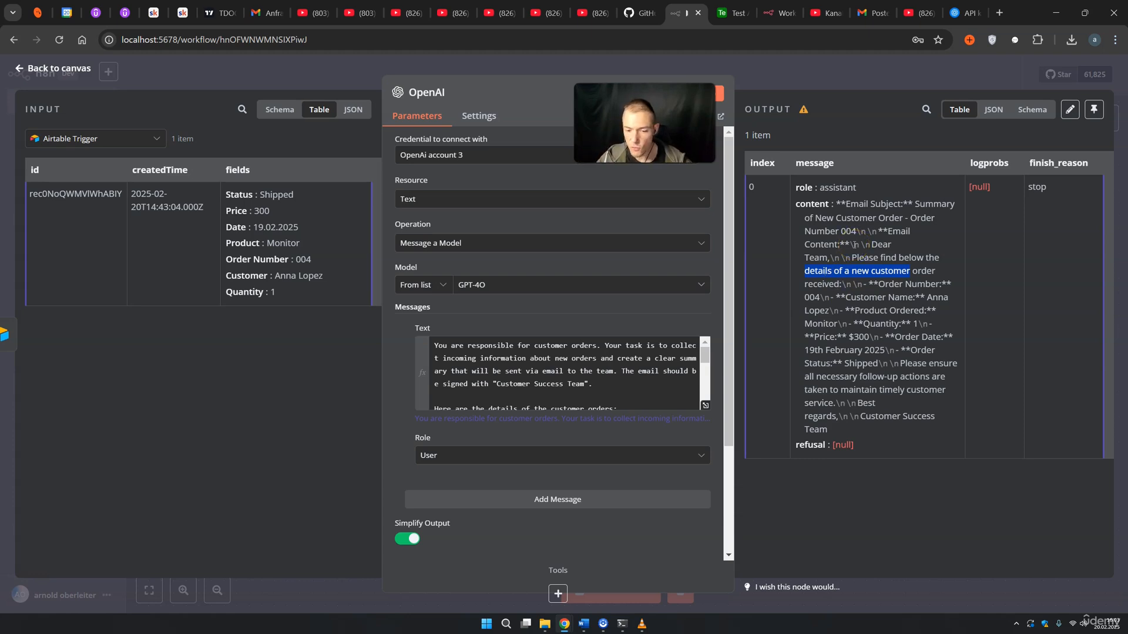
drag(645, 123, 857, 192)
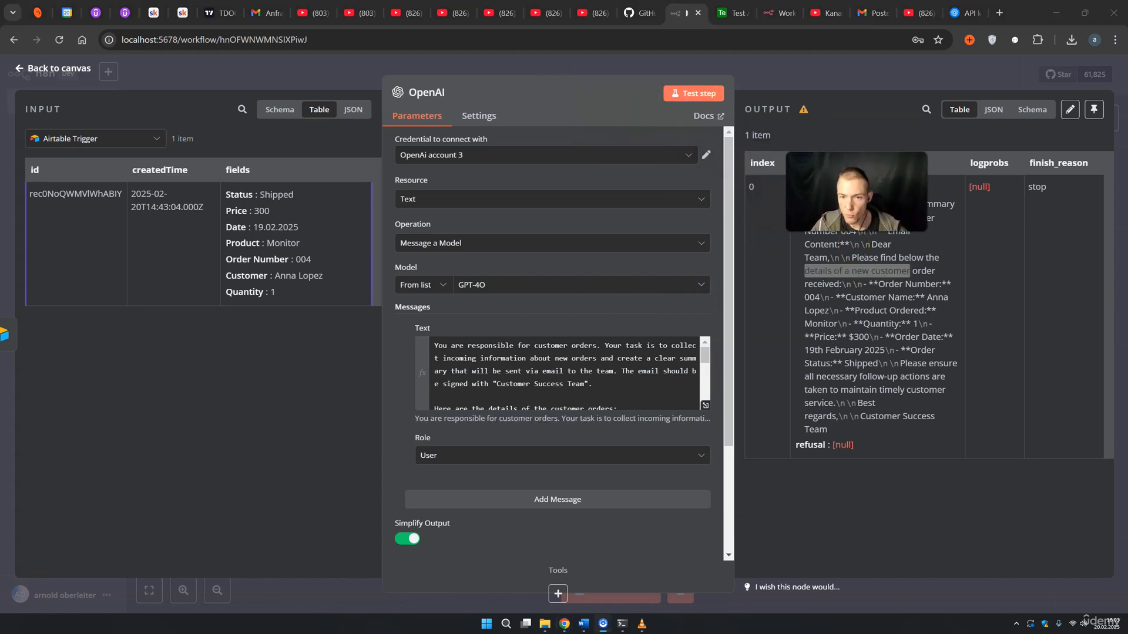
click(810, 85)
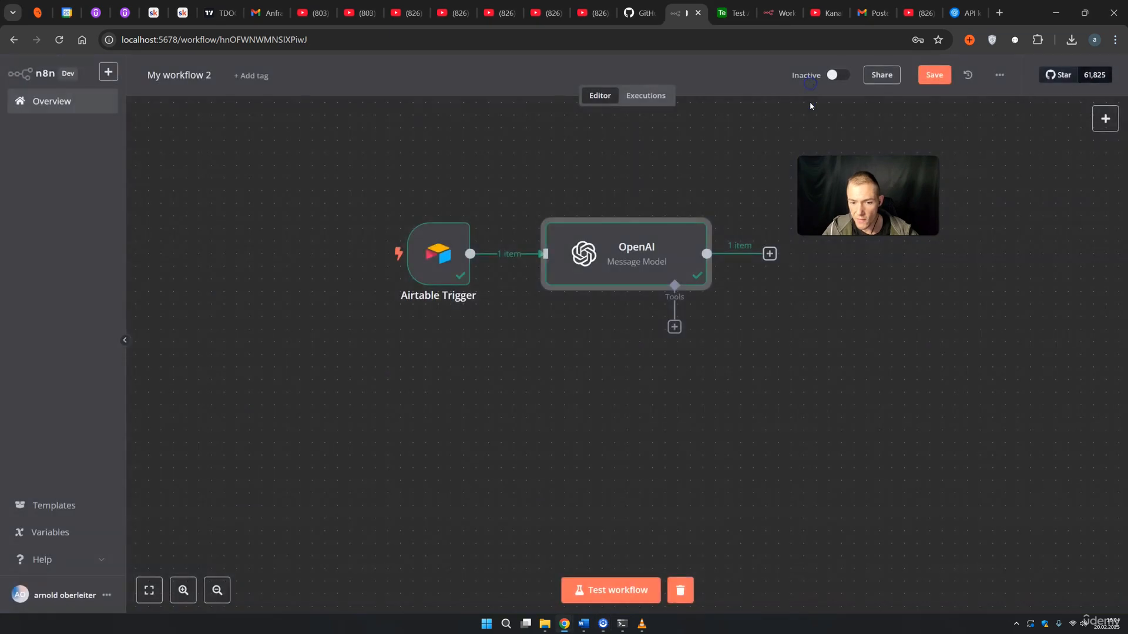
drag(805, 349, 668, 410)
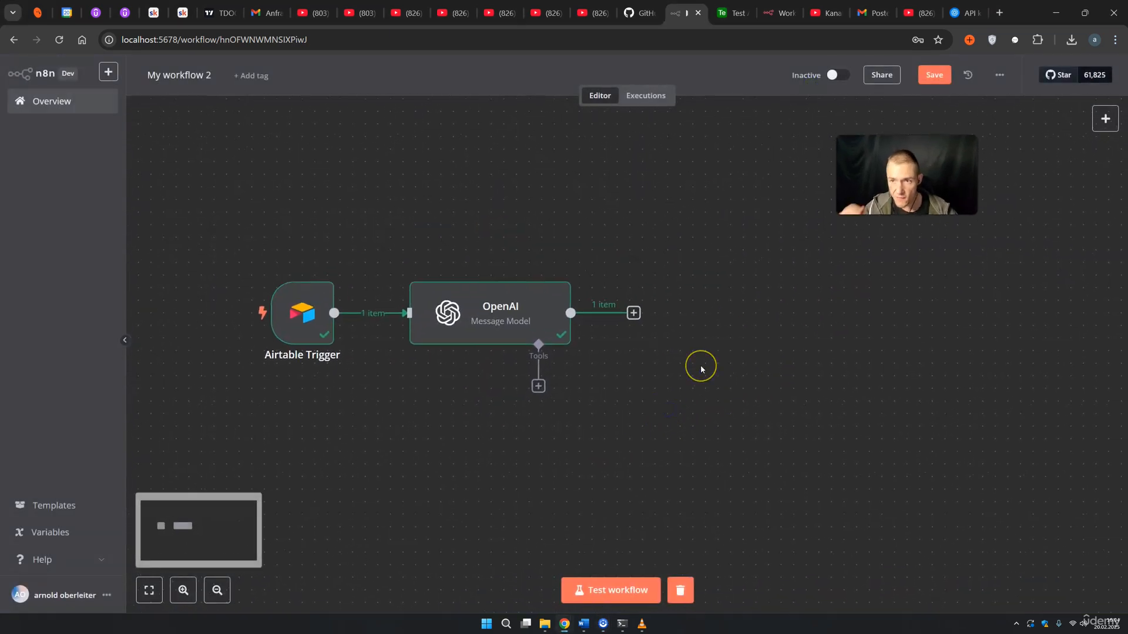
click(731, 13)
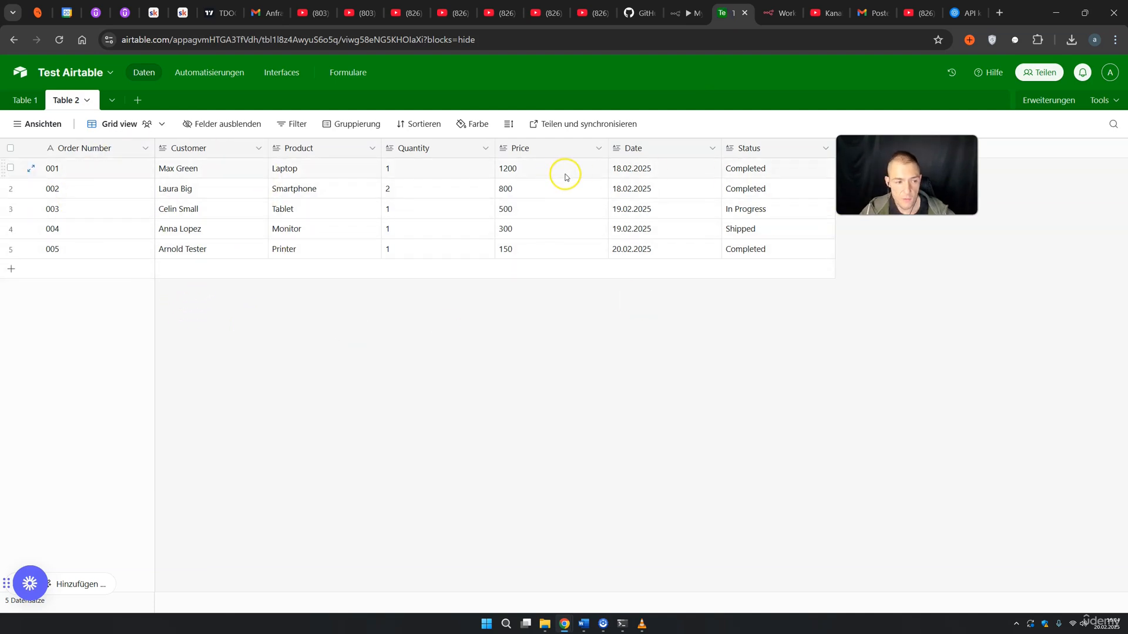
click(682, 13)
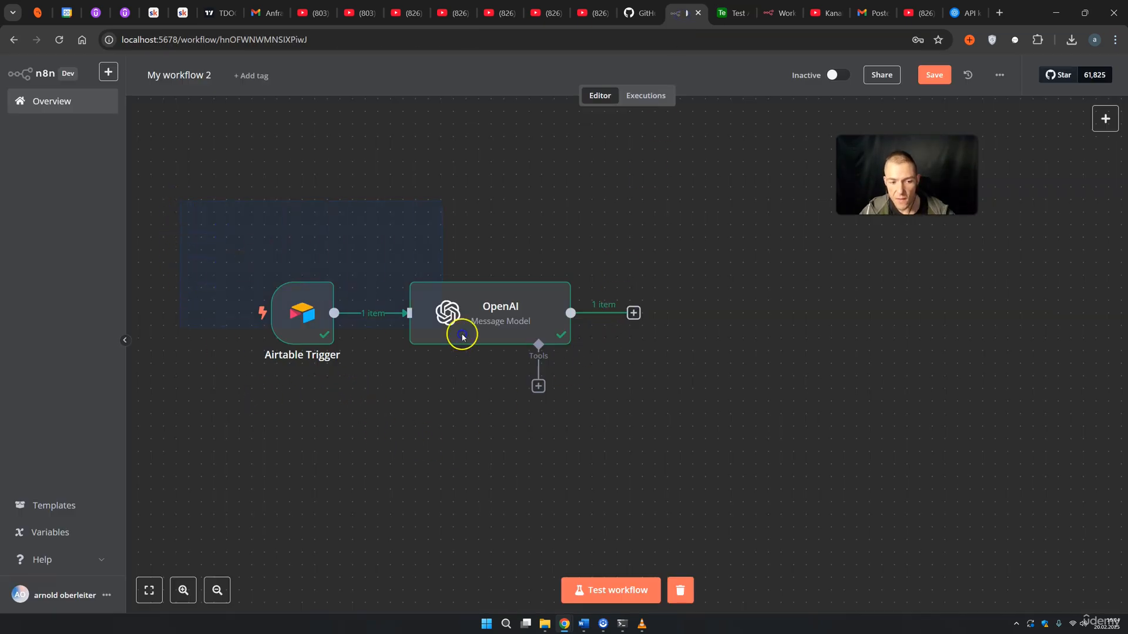
drag(462, 337, 767, 454)
click(767, 455)
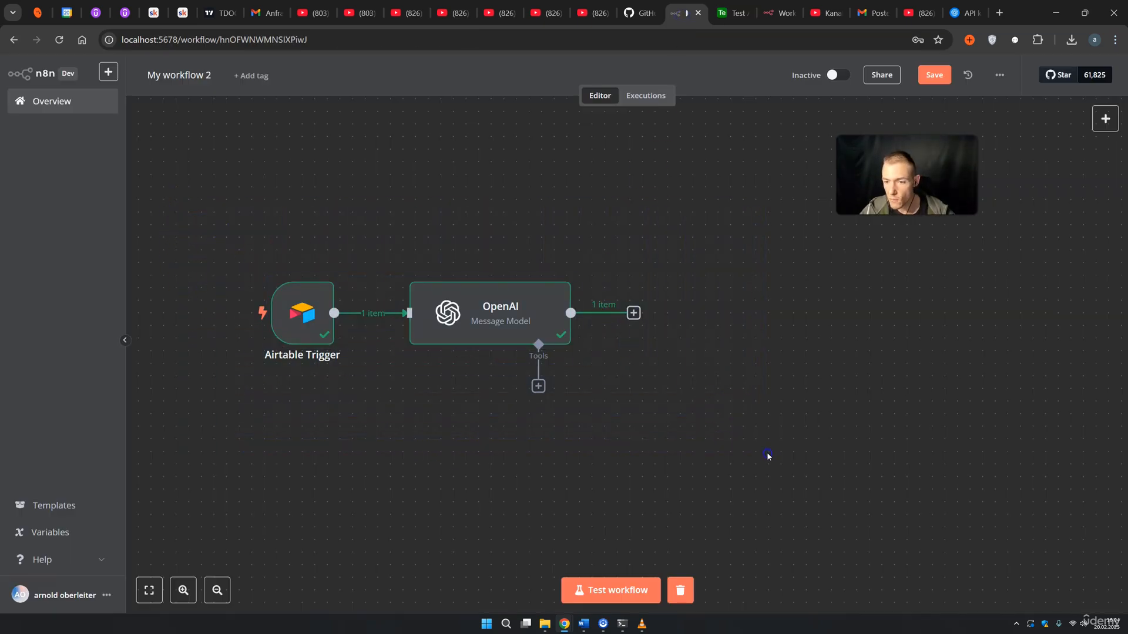
Step: Add a Gmail node with the "Send a message" action after the OpenAI node
click(633, 312)
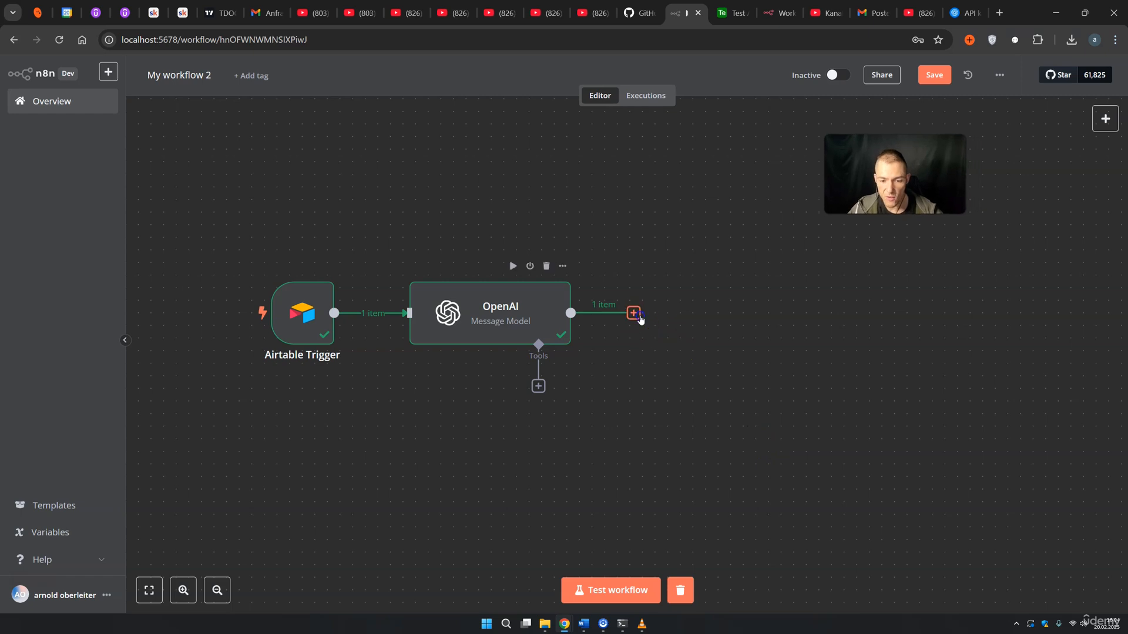
text(gmai)
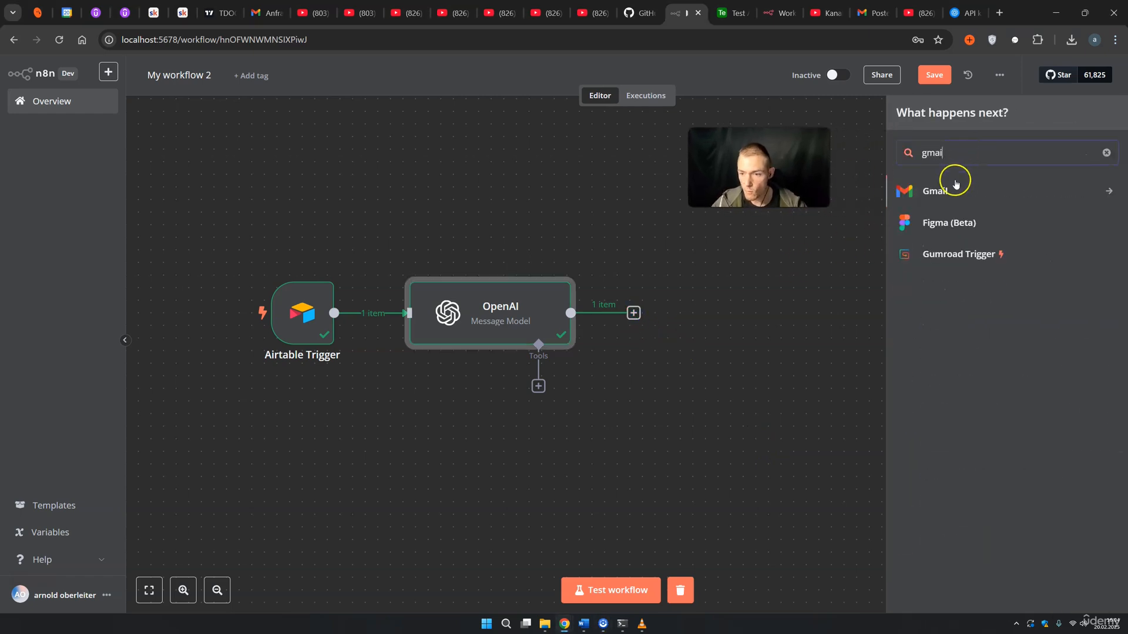
click(956, 183)
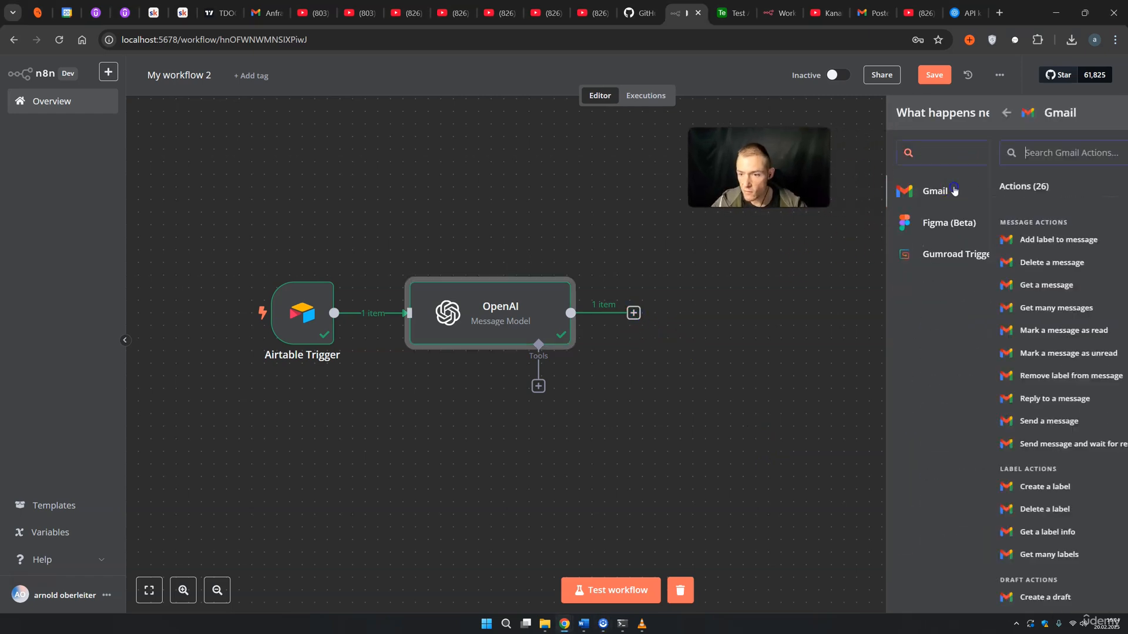
click(964, 421)
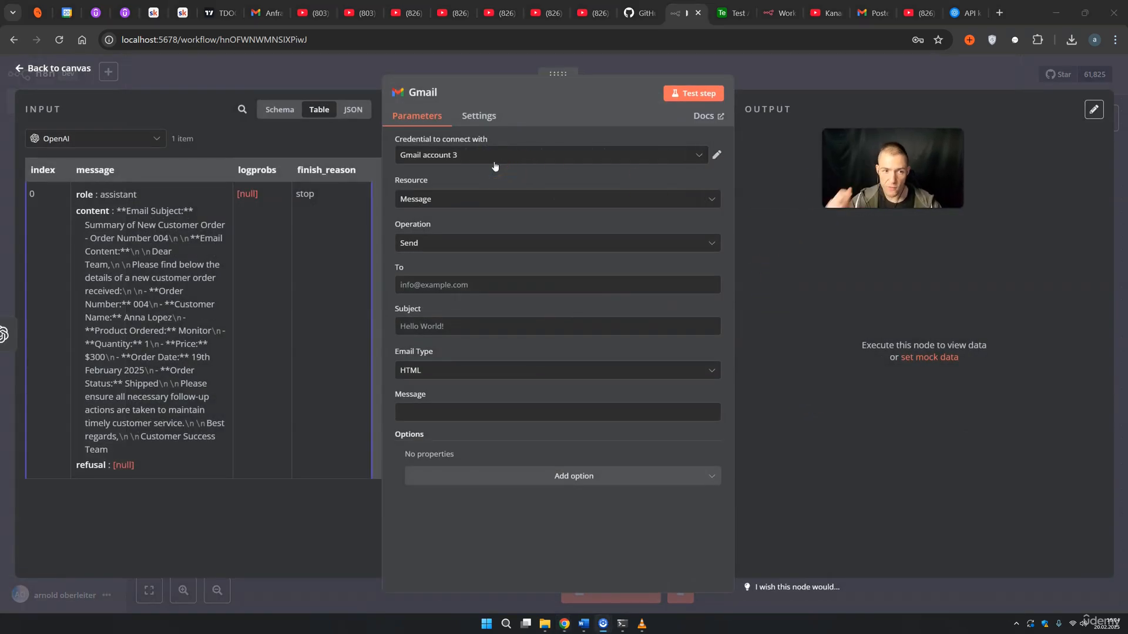
Step: Start creating a new Gmail OAuth2 credential for the Gmail node and open its setup documentation separately
click(534, 156)
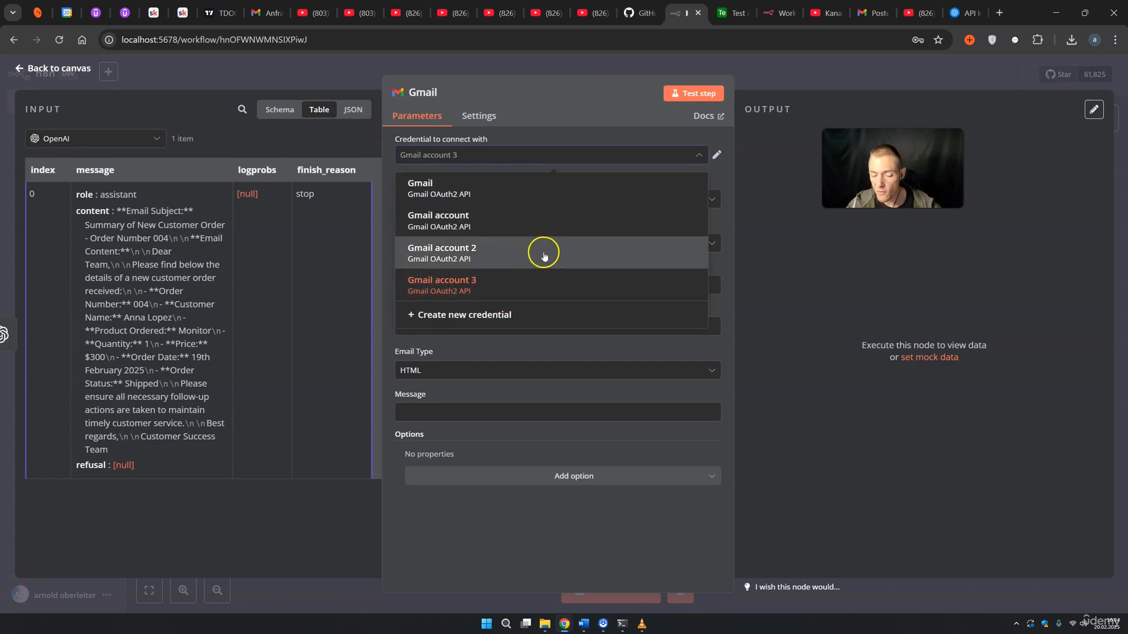
click(484, 322)
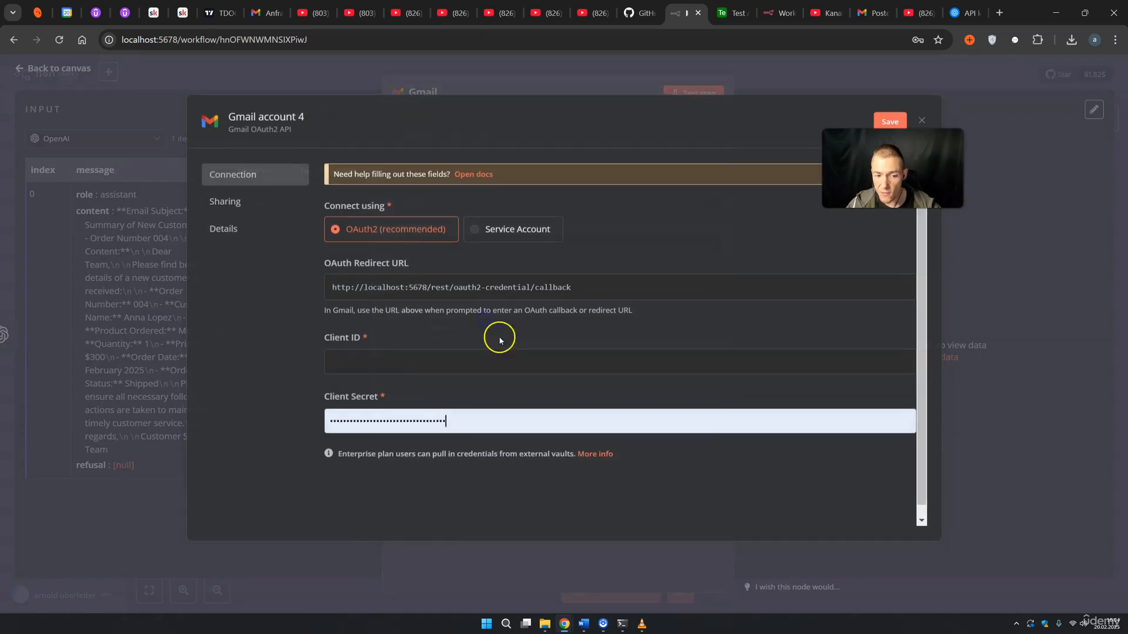
right_click(482, 176)
click(513, 193)
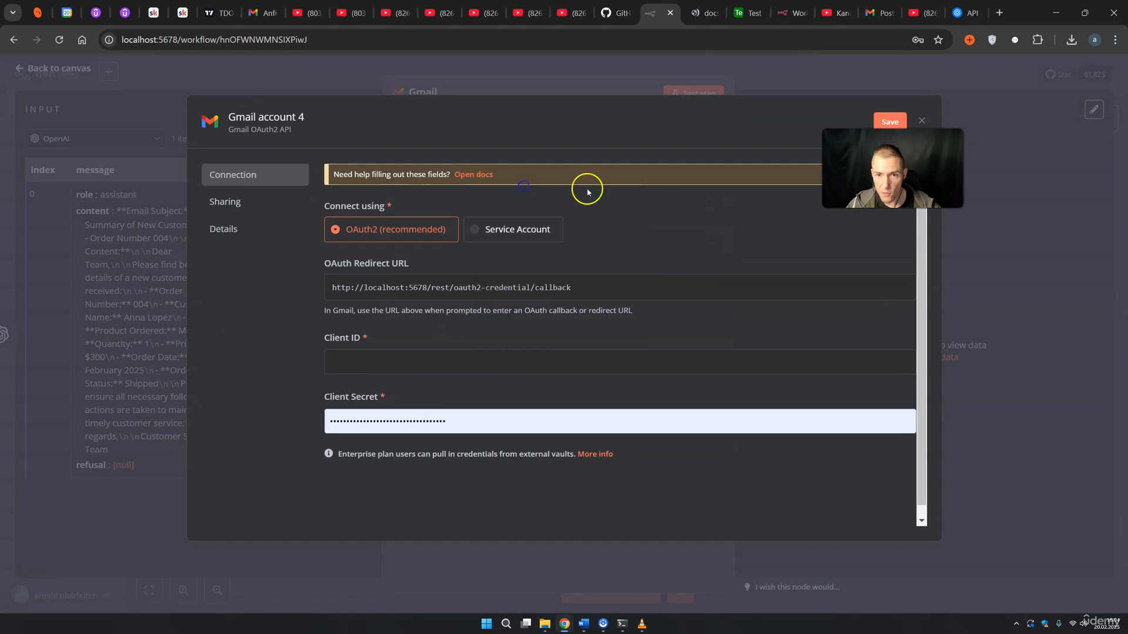
Step: Follow the documentation's link to Google Cloud and open the Google Cloud console
click(694, 13)
scroll(445, 450, down, 2)
click(445, 450)
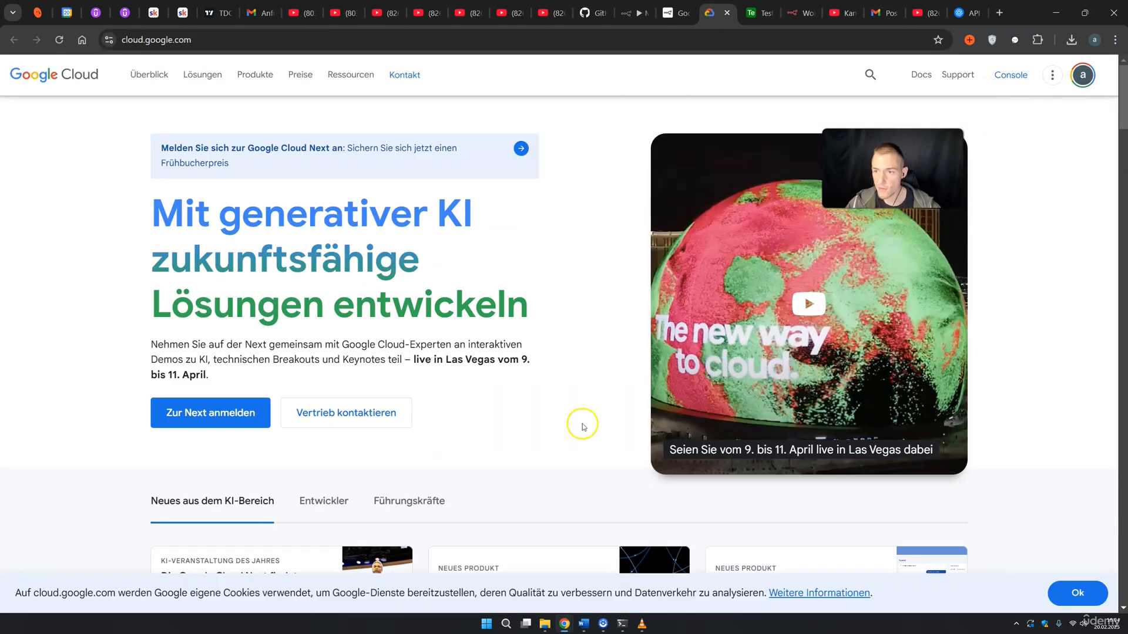
click(1012, 75)
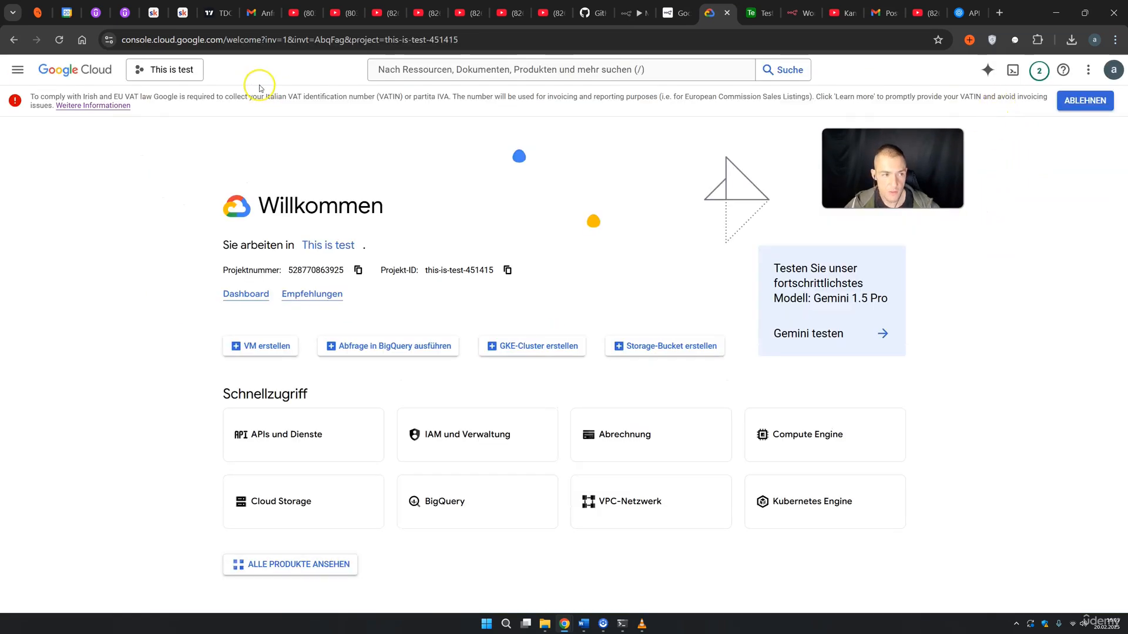
Step: Create a Google Cloud project named "n8n course mial test" and make it the active project
click(165, 69)
click(738, 94)
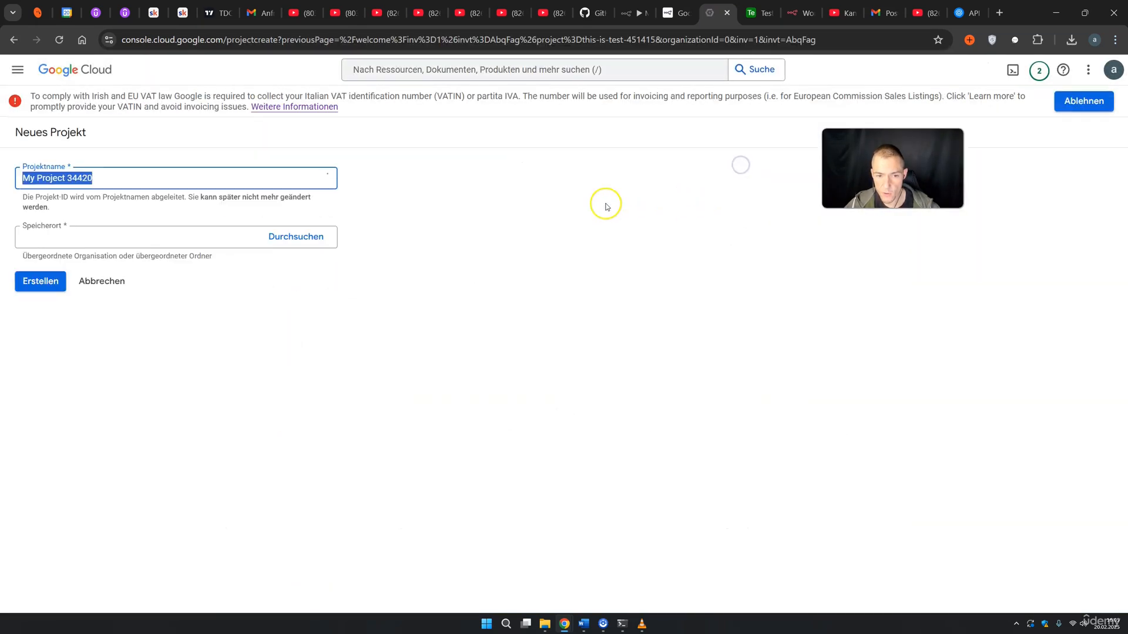
text(n8n course mial test)
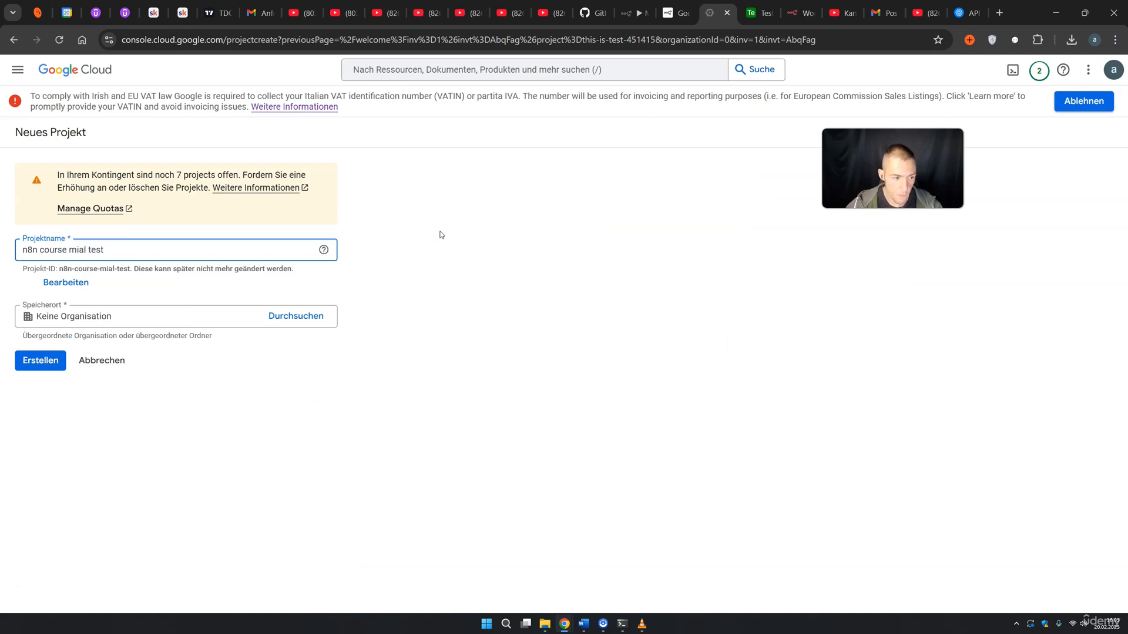
click(38, 360)
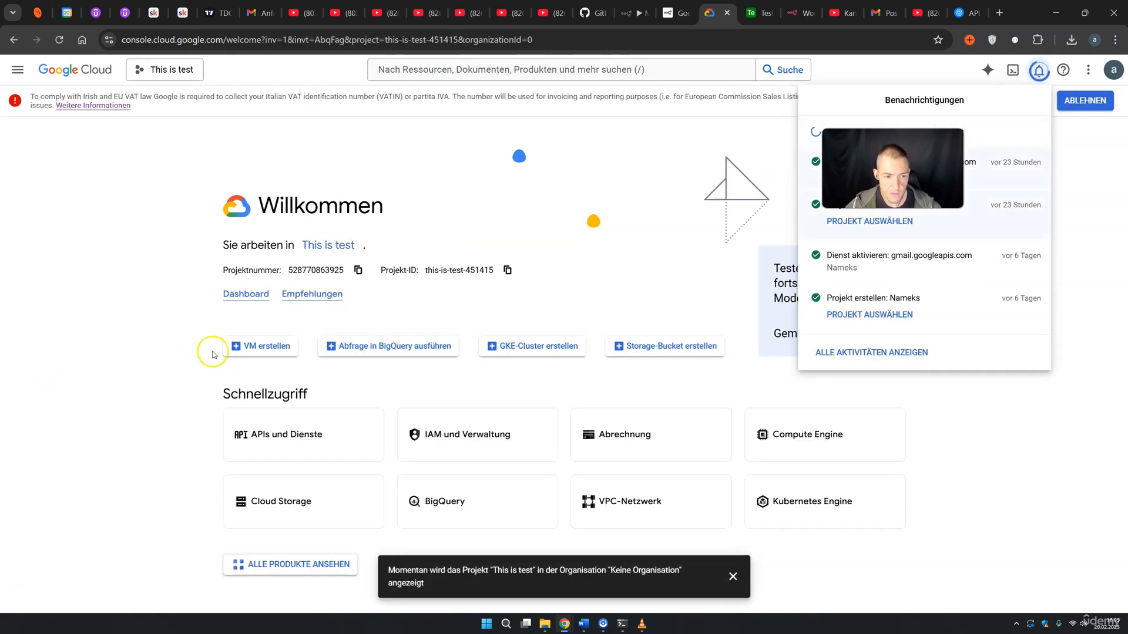
click(875, 149)
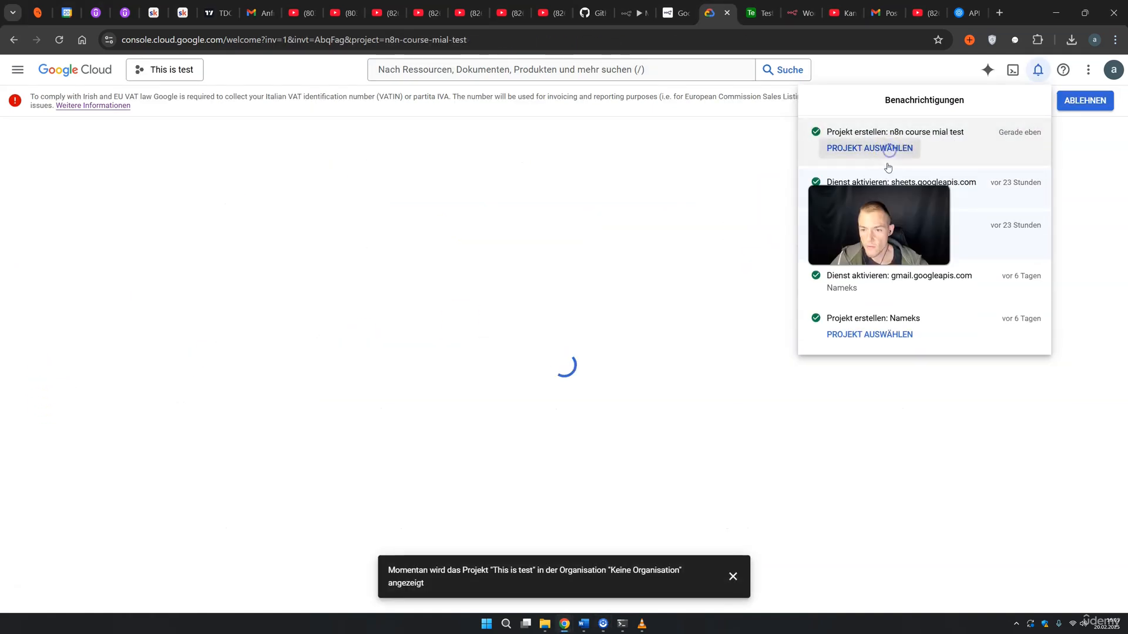
Step: Search the API library for "gmail" and enable the Gmail API for the project
click(19, 70)
mouse_move(55, 203)
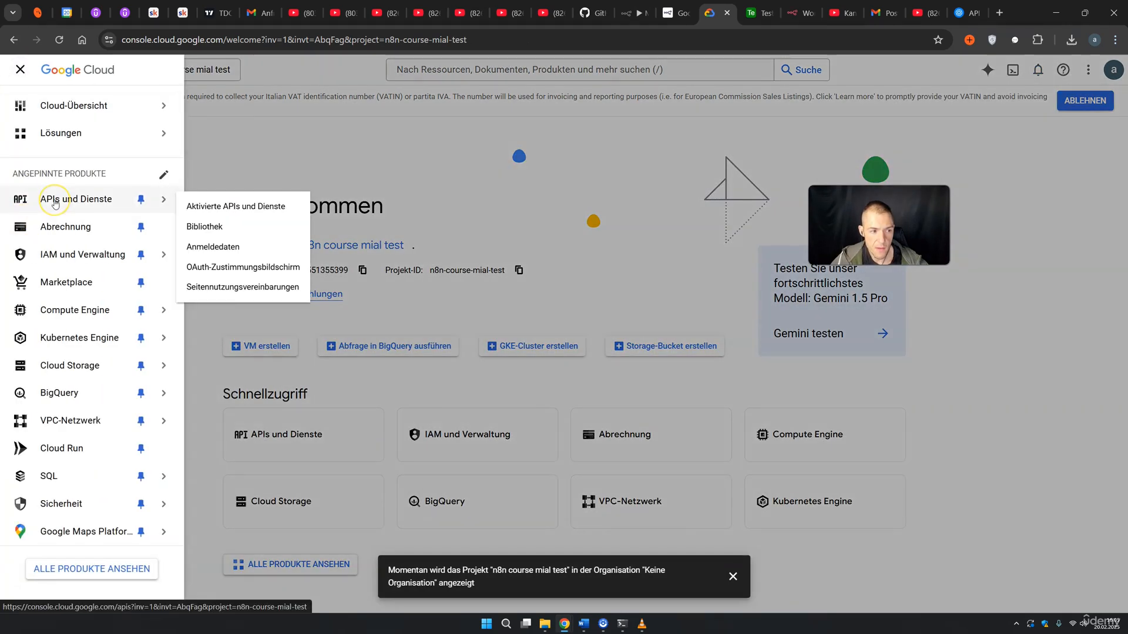
click(204, 227)
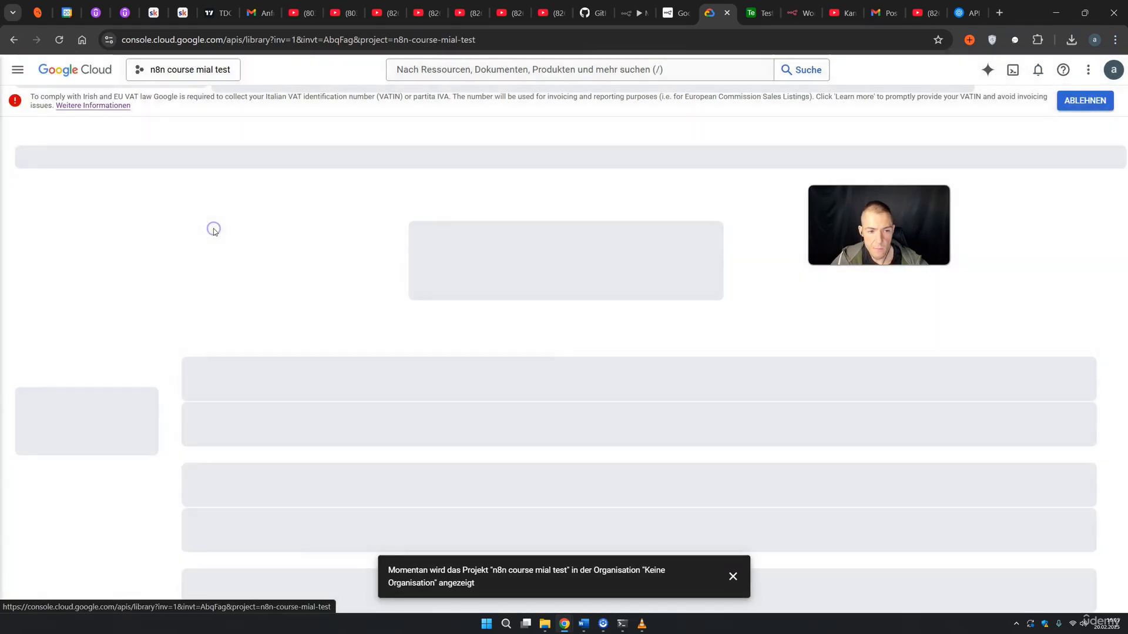
click(423, 156)
text(gmail)
key(Return)
click(415, 279)
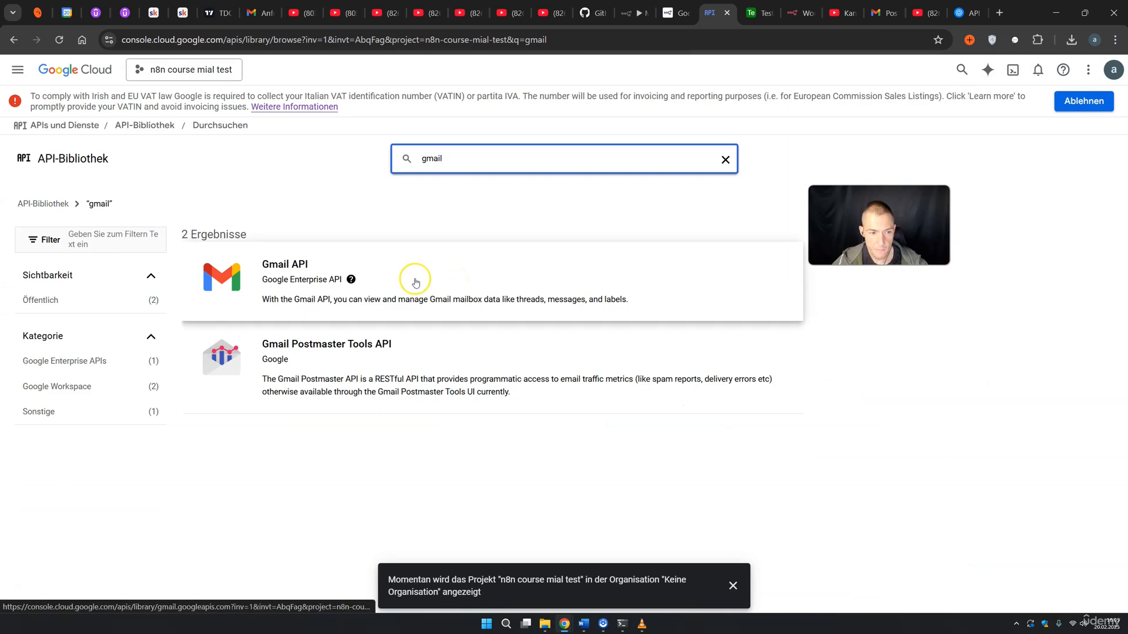
click(170, 264)
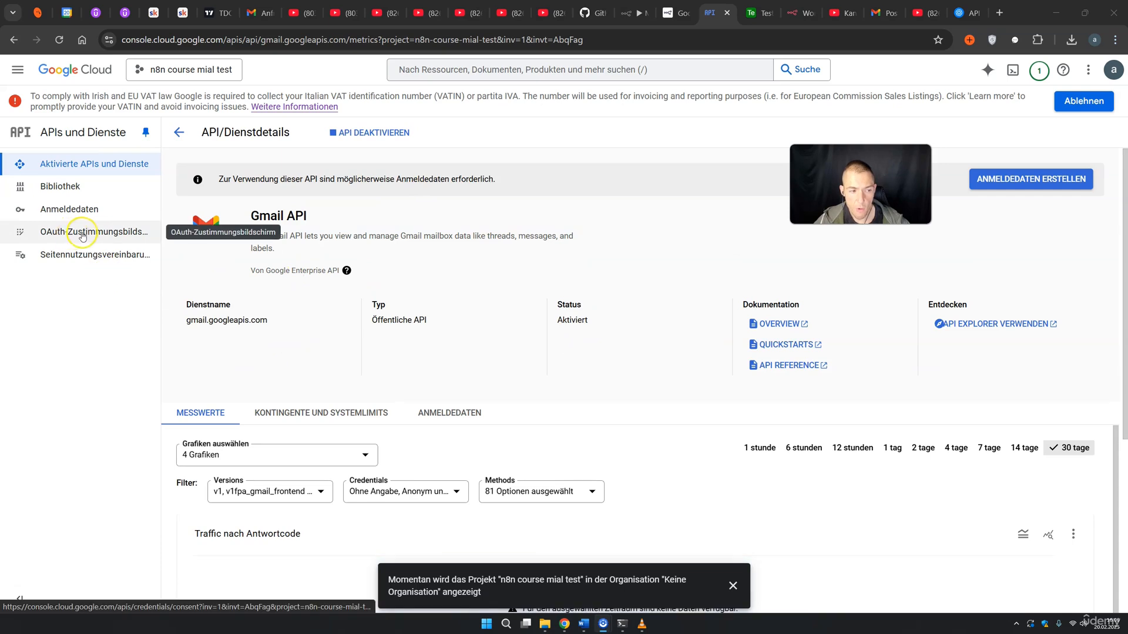
Step: Start configuring the OAuth consent screen with the app name "n8n mail" and the account's user support e-mail
click(83, 235)
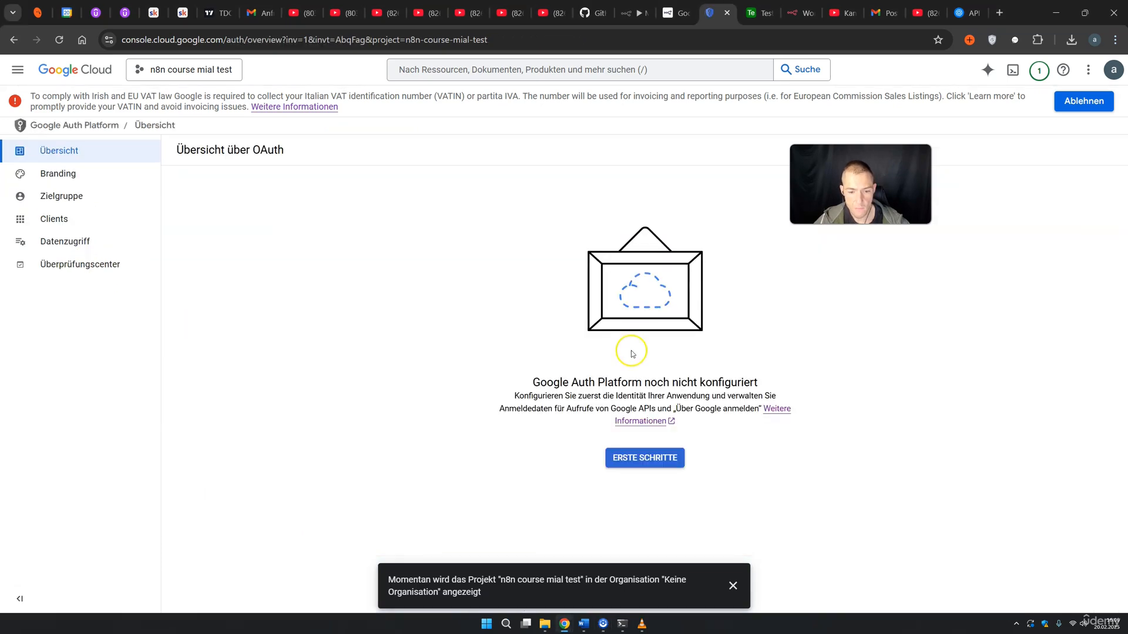
click(677, 463)
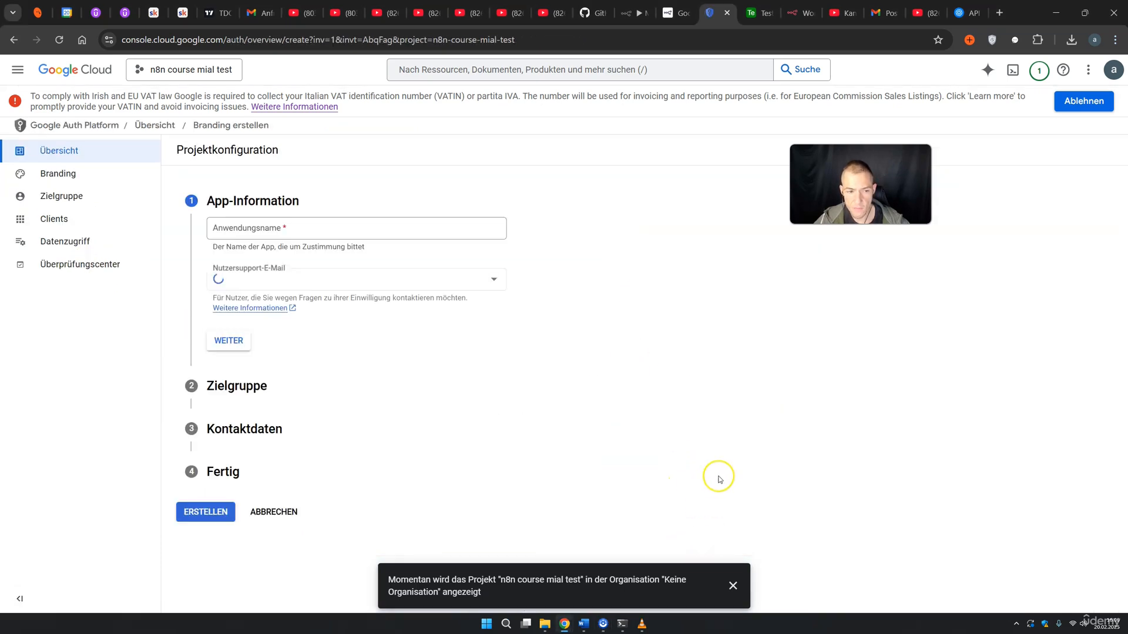
click(283, 228)
text(n8n)
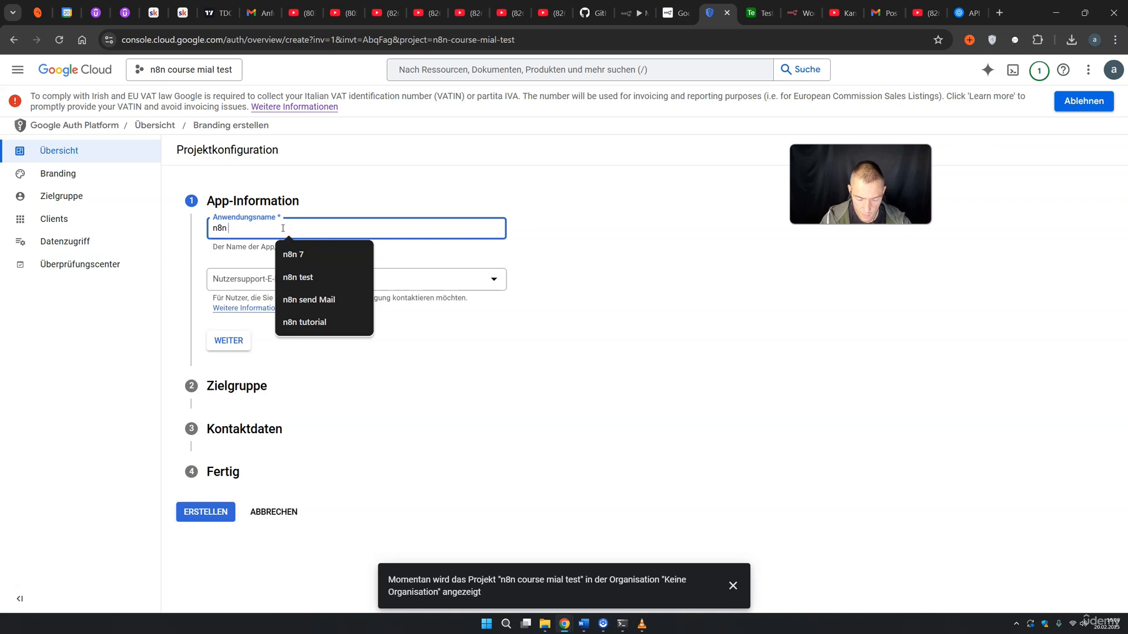
text( mail)
click(283, 280)
click(283, 288)
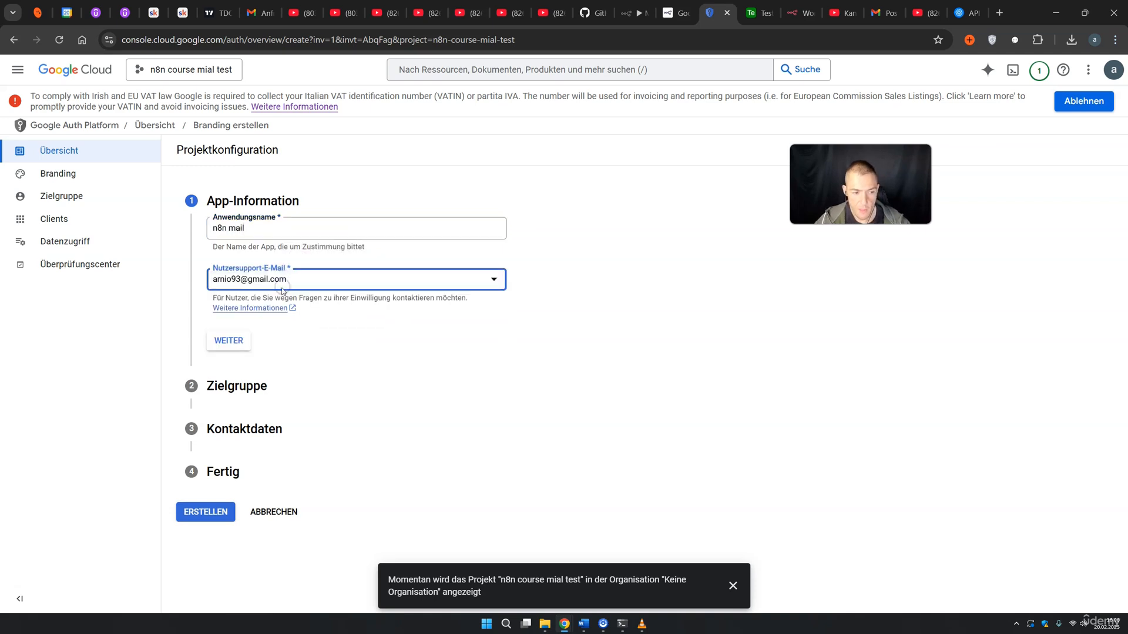
click(250, 342)
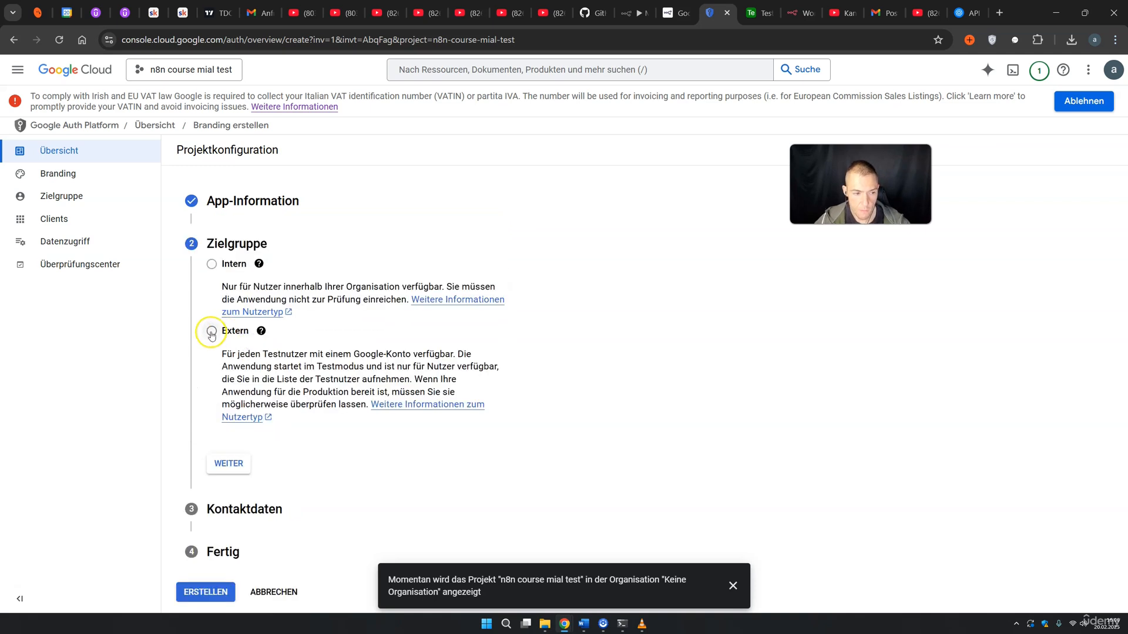
Step: Set the audience to Extern, enter the contact e-mail, accept the user data policy and create the OAuth configuration
click(228, 464)
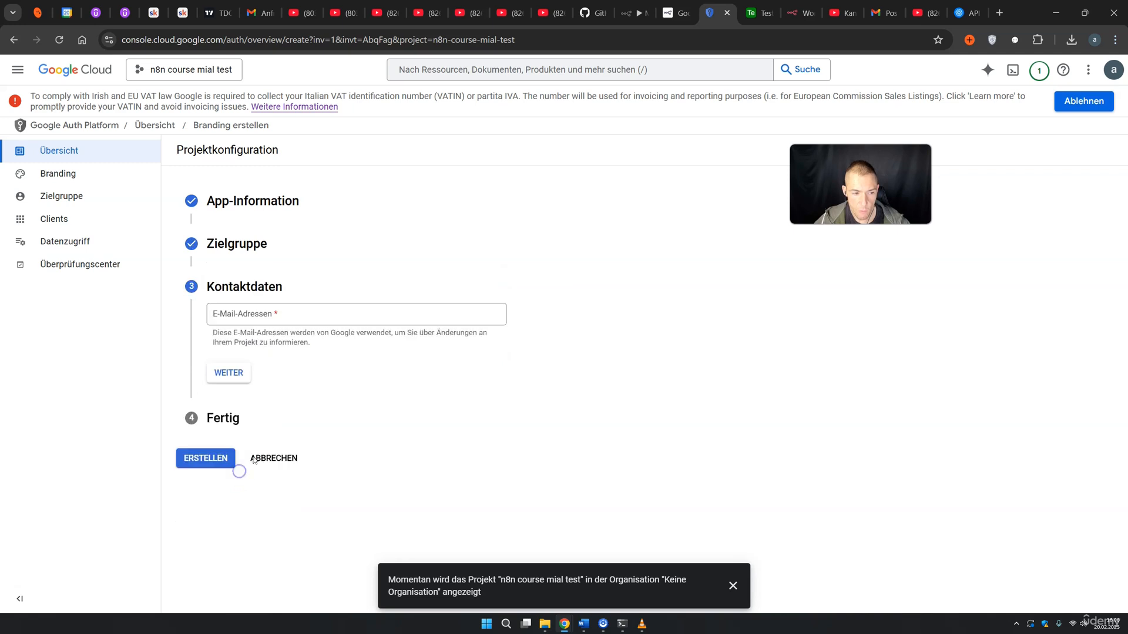
click(258, 309)
click(245, 376)
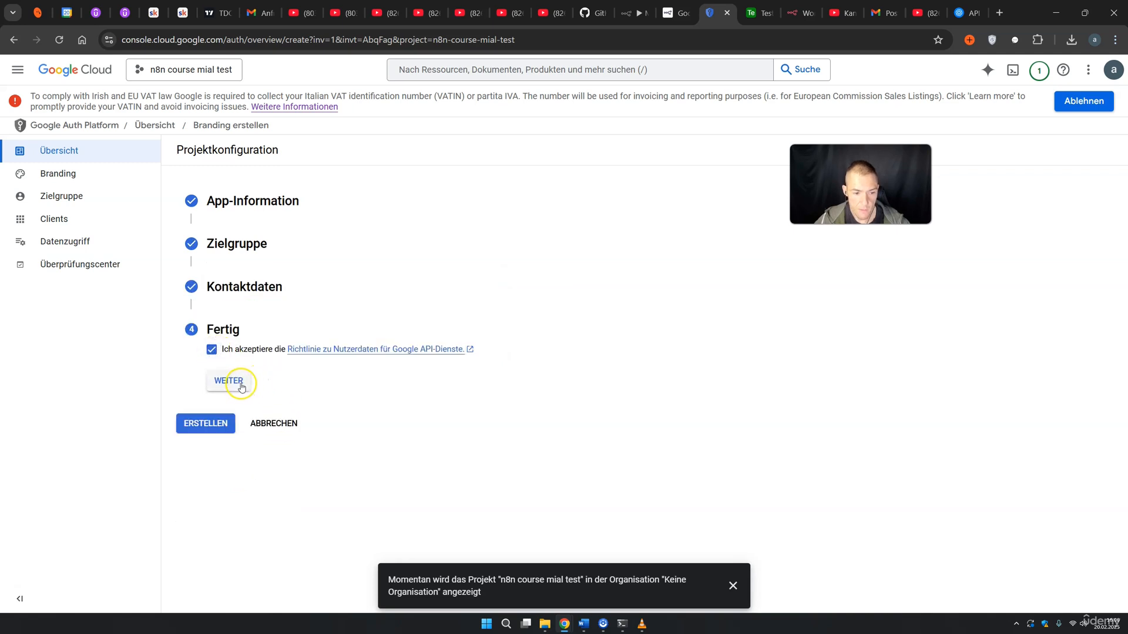
click(242, 382)
click(215, 375)
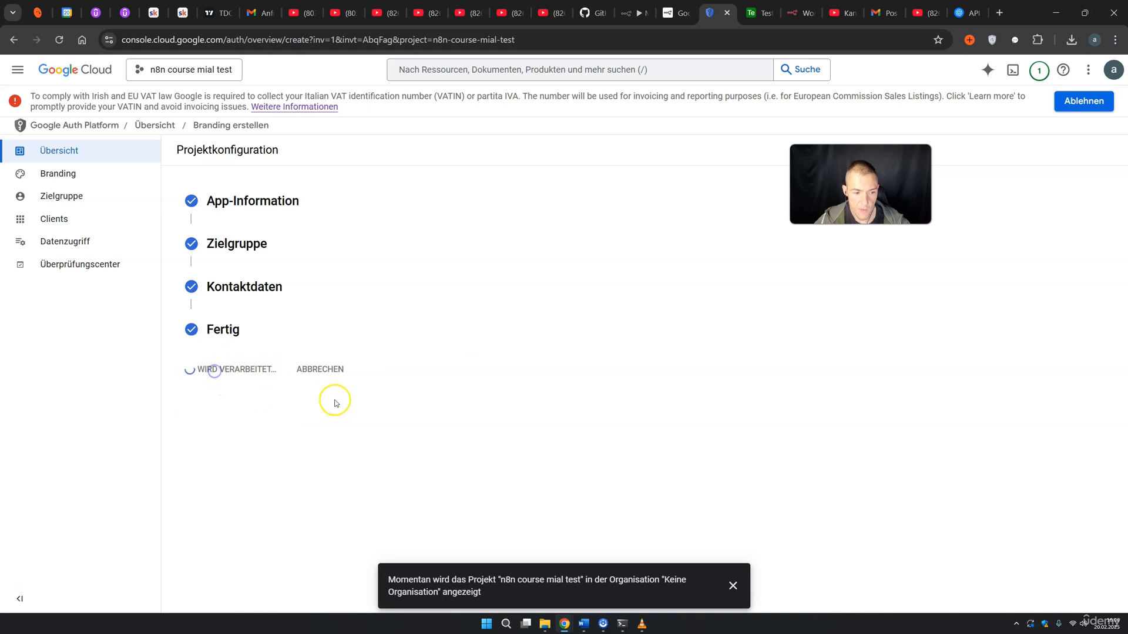
Step: Start a new OAuth client ID with the application type Webanwendung
click(1031, 237)
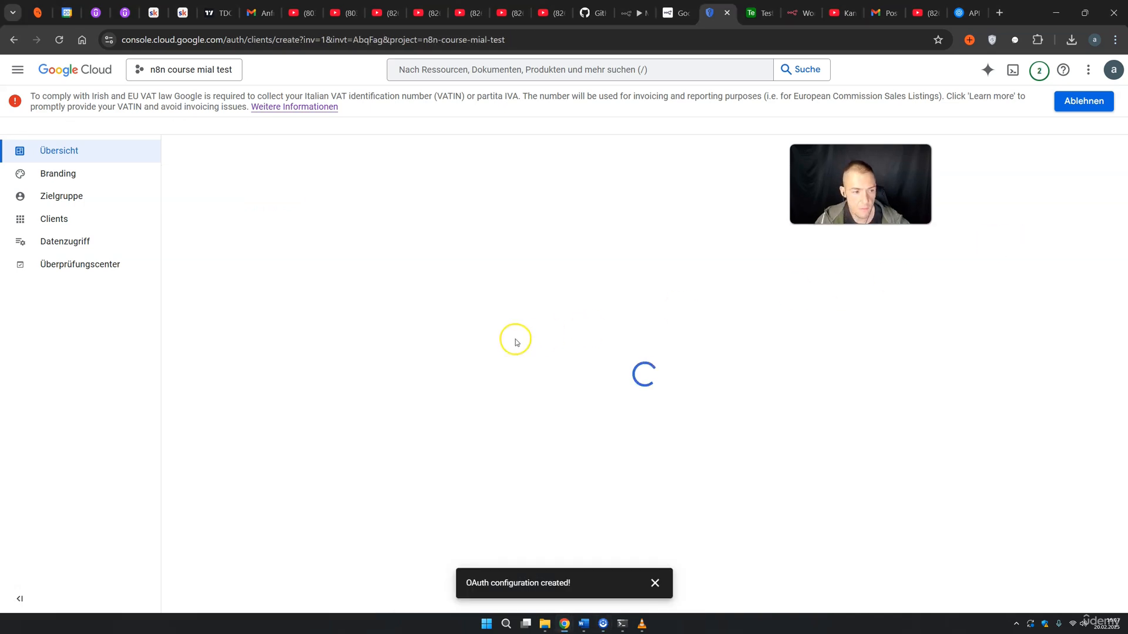
click(245, 259)
click(246, 270)
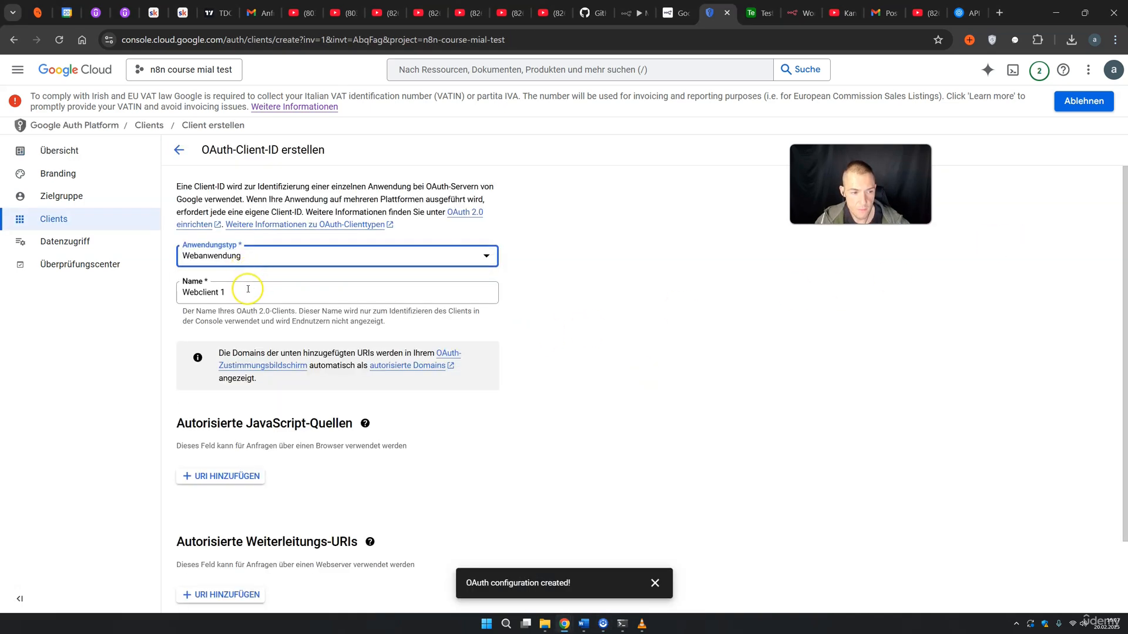
scroll(324, 440, down, 2)
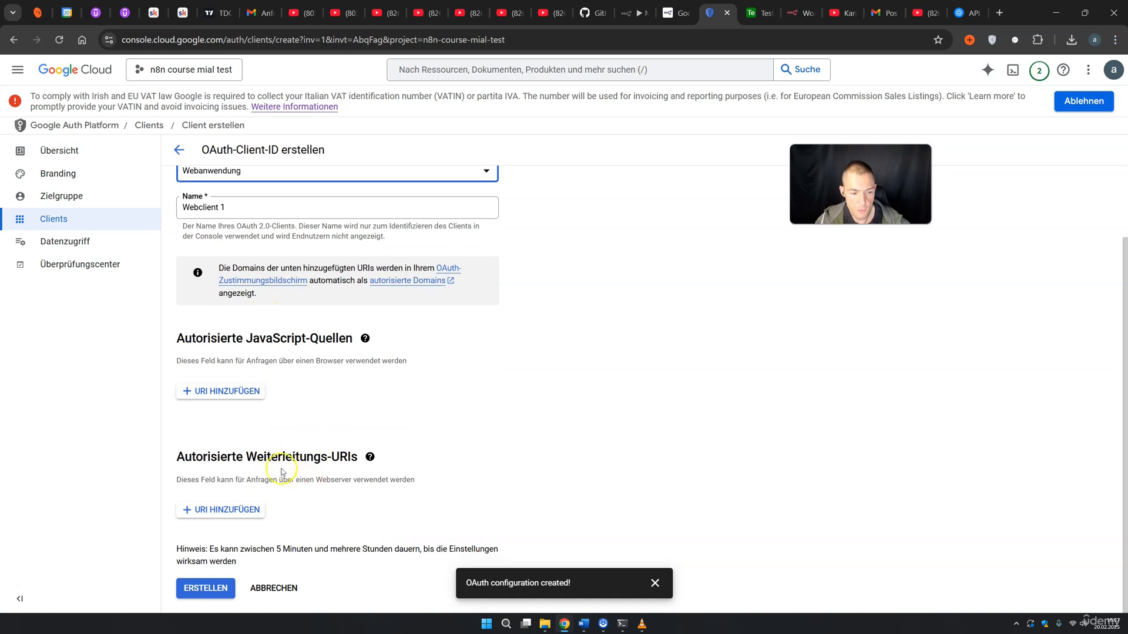
click(251, 517)
click(635, 13)
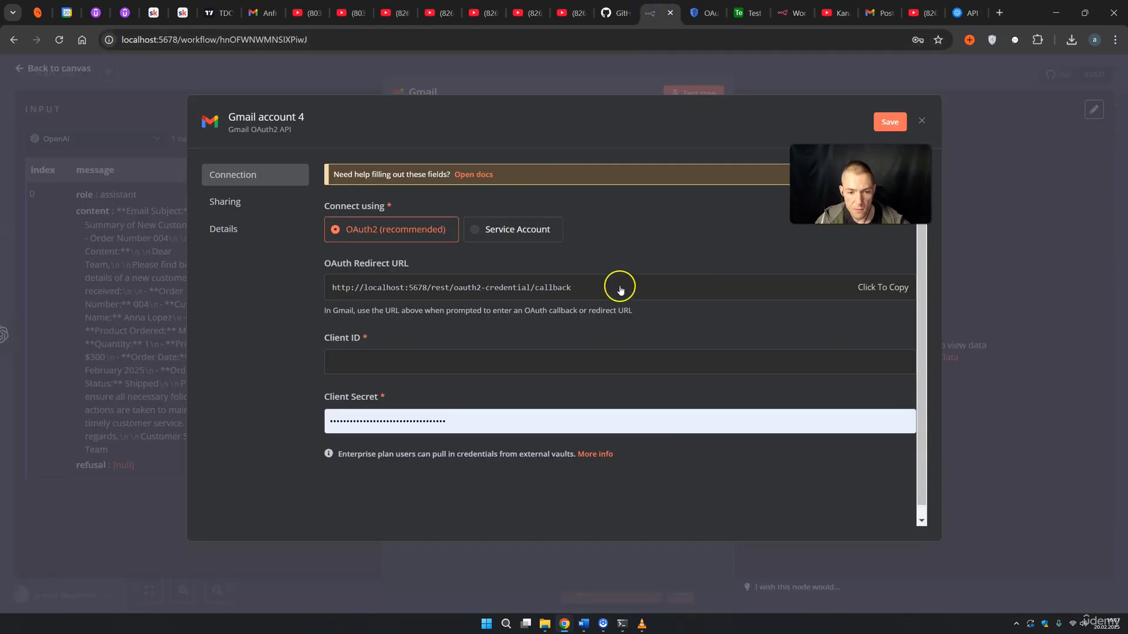
drag(575, 289, 356, 296)
click(851, 289)
click(701, 12)
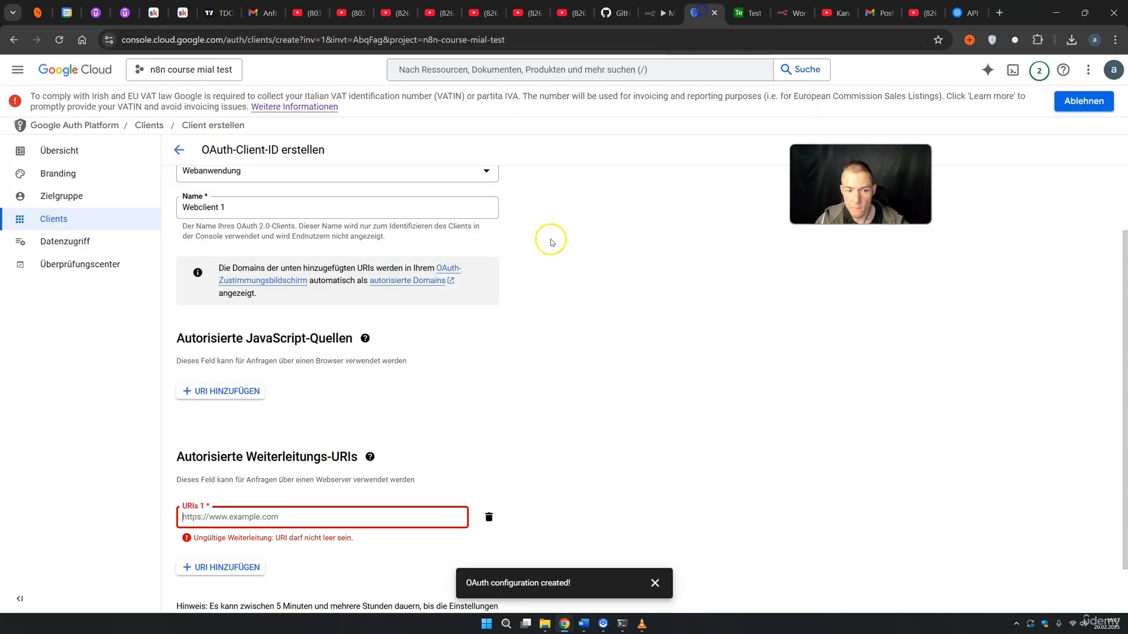
click(253, 516)
key(ctrl+v)
scroll(370, 452, down, 1)
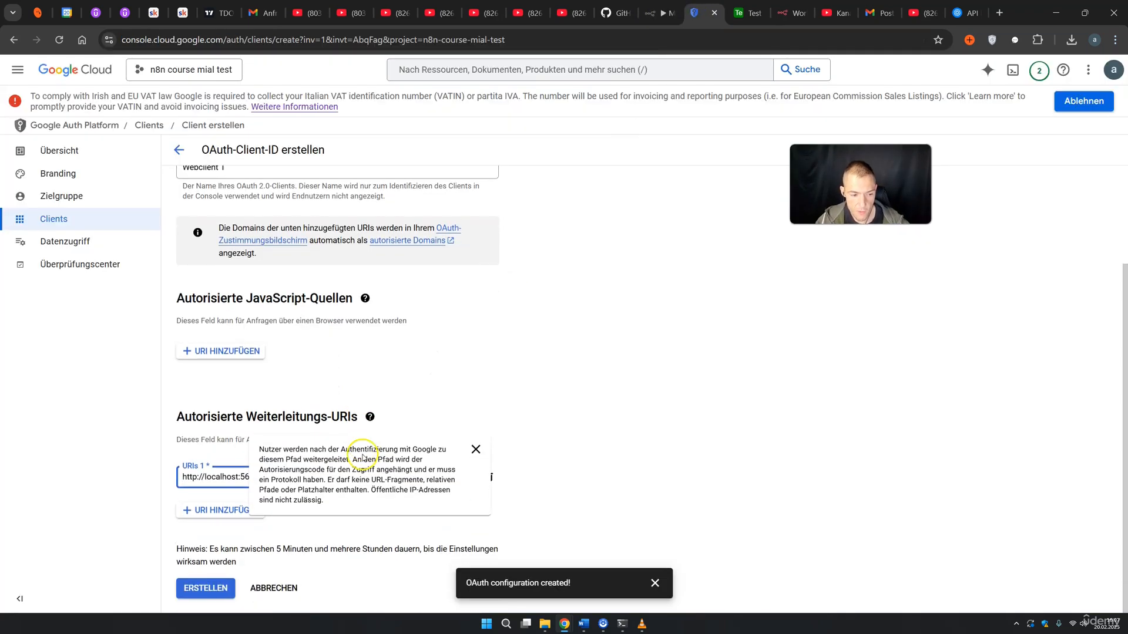
click(222, 589)
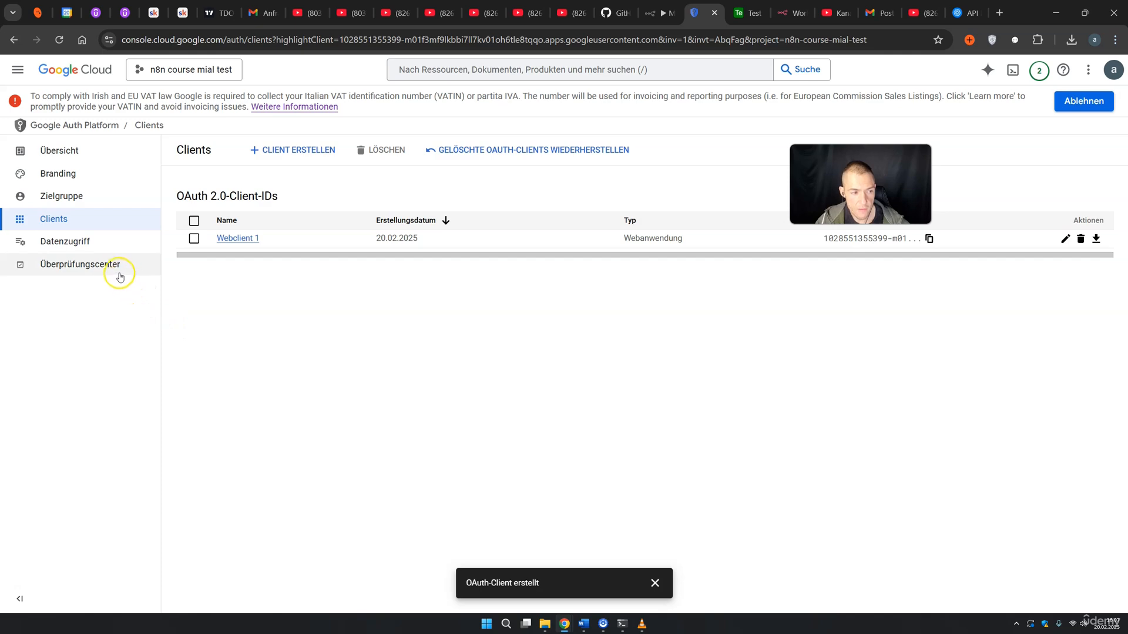
Step: Add the account's e-mail address as a test user in the app's audience settings and save it
click(83, 195)
scroll(319, 521, down, 2)
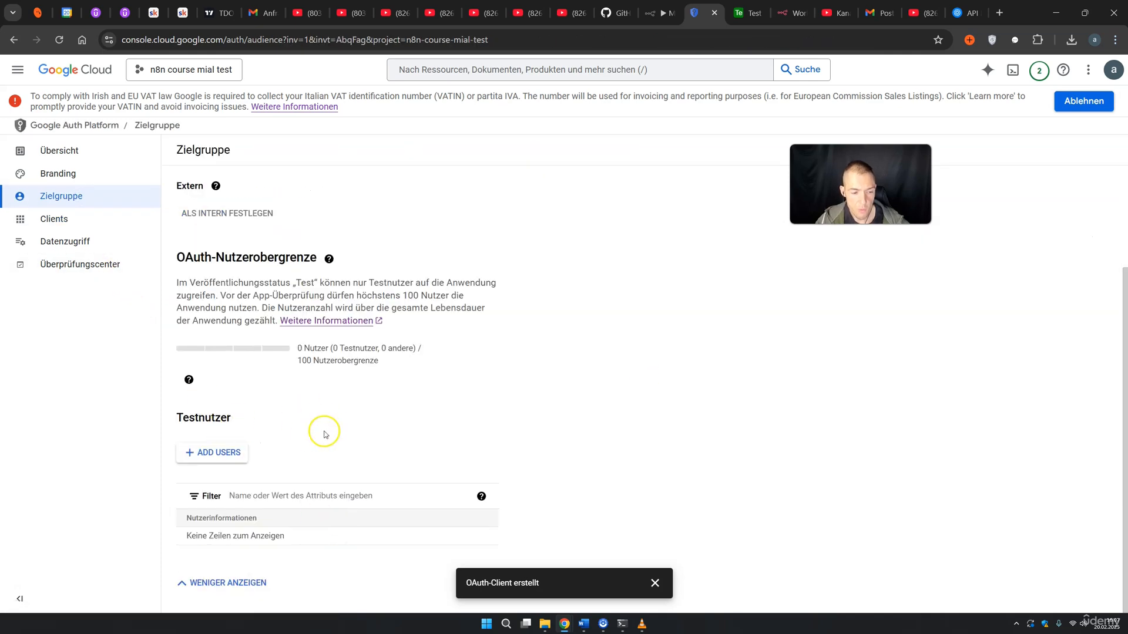
click(235, 452)
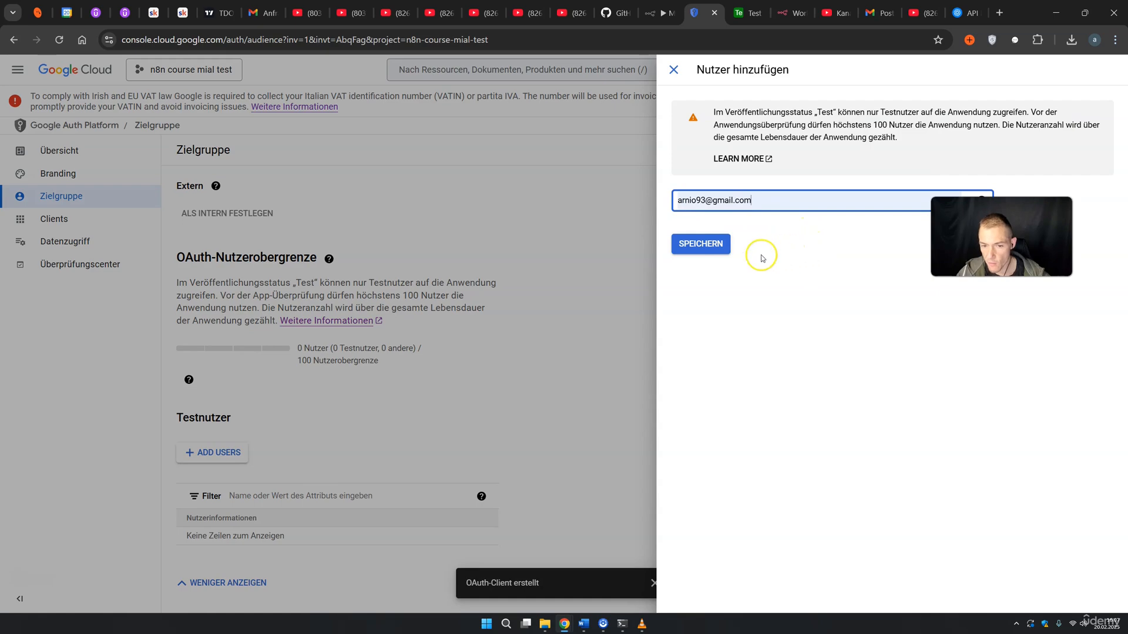
click(716, 251)
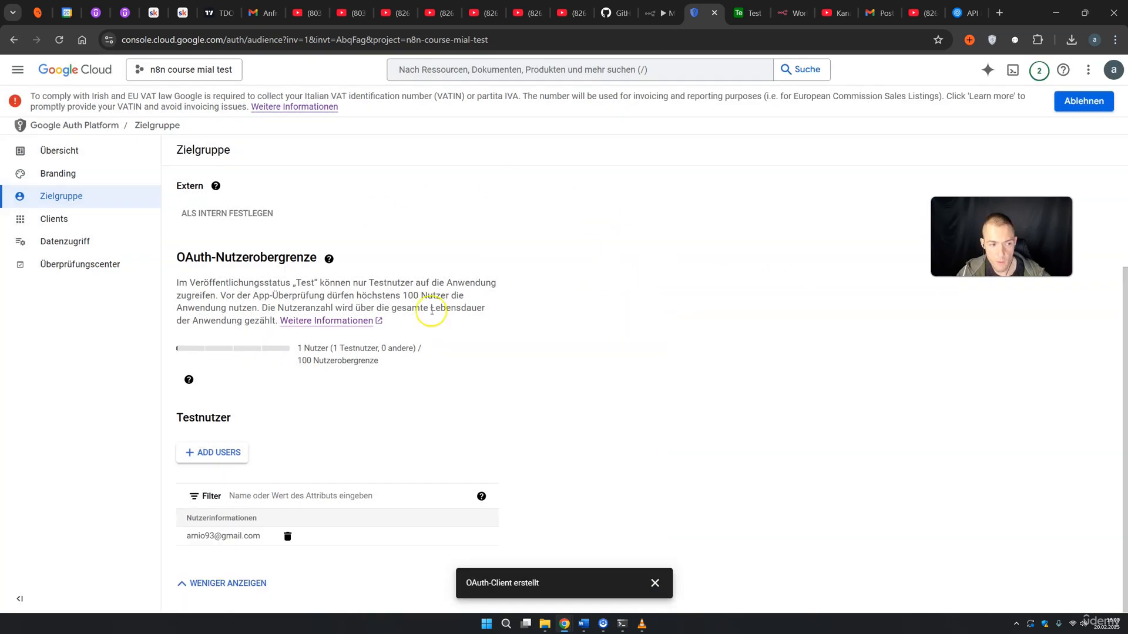
Step: Copy the client ID of the web client Webclient 1 into the Client ID field of n8n's Gmail credential
click(63, 241)
click(65, 219)
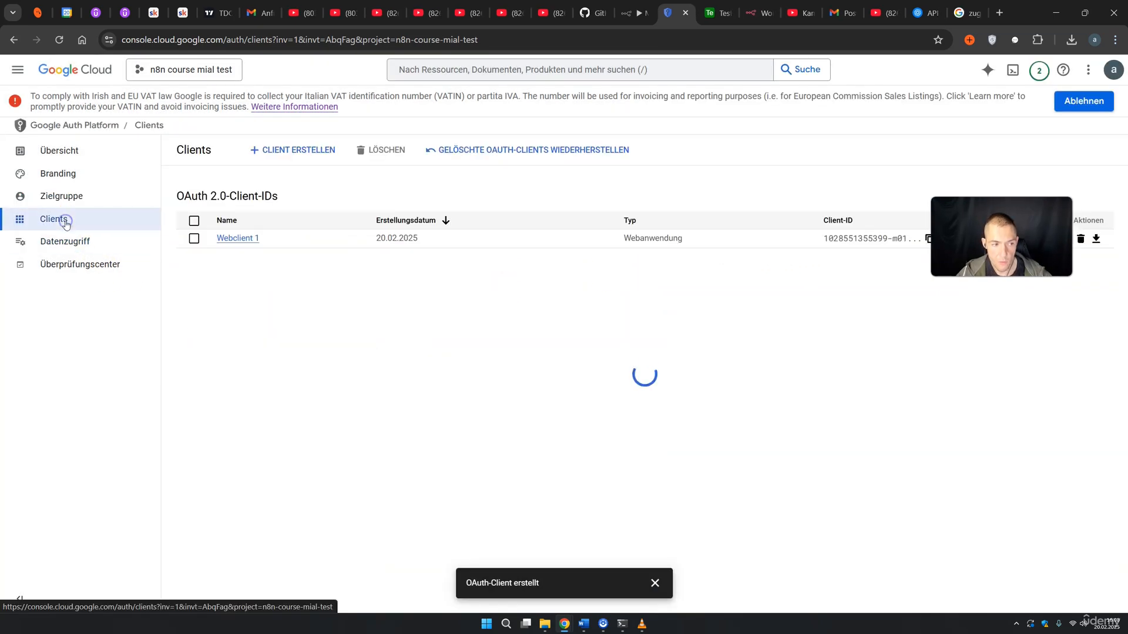
click(1062, 235)
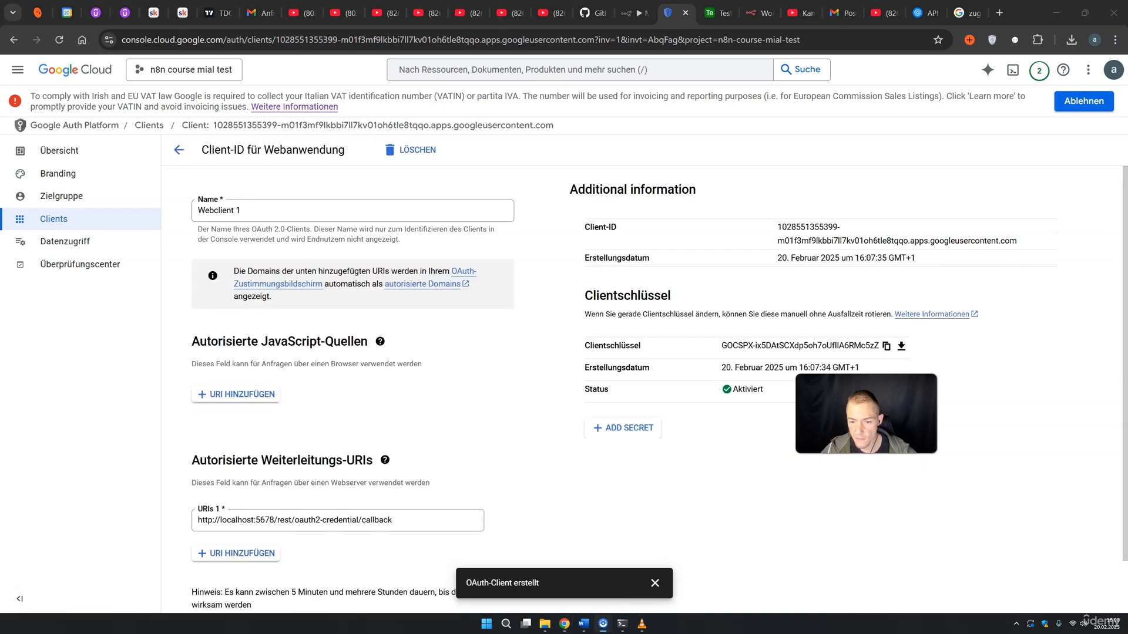
drag(778, 225, 1019, 243)
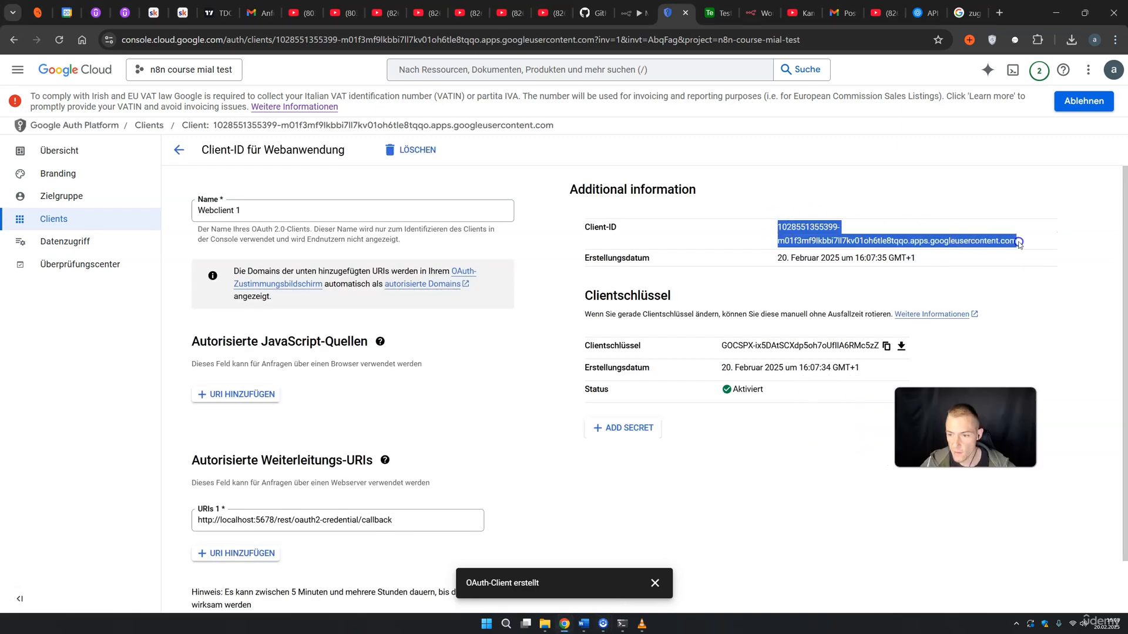
click(634, 12)
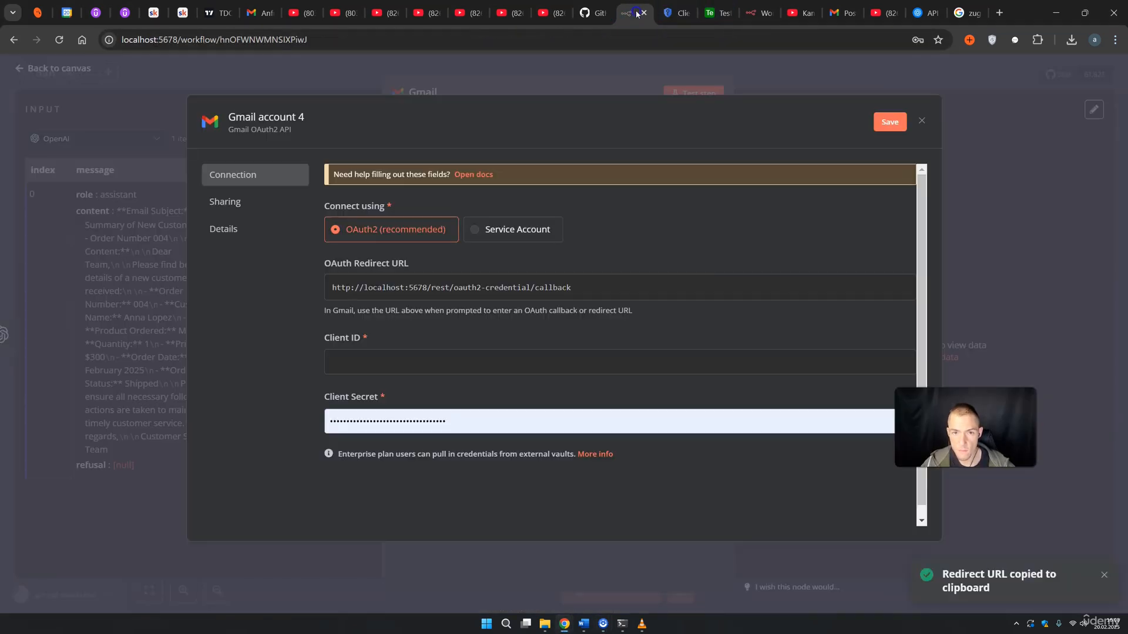
key(ctrl+v)
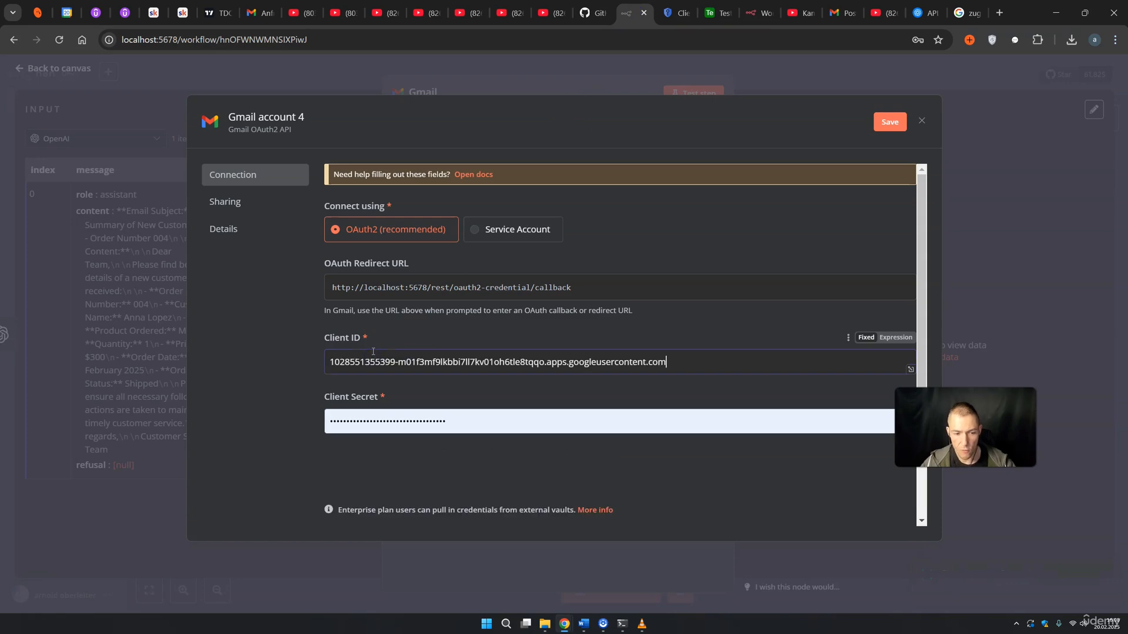
Step: Copy the web client's client secret from Google Cloud and paste it into the Client Secret field of n8n's Gmail credential
click(677, 13)
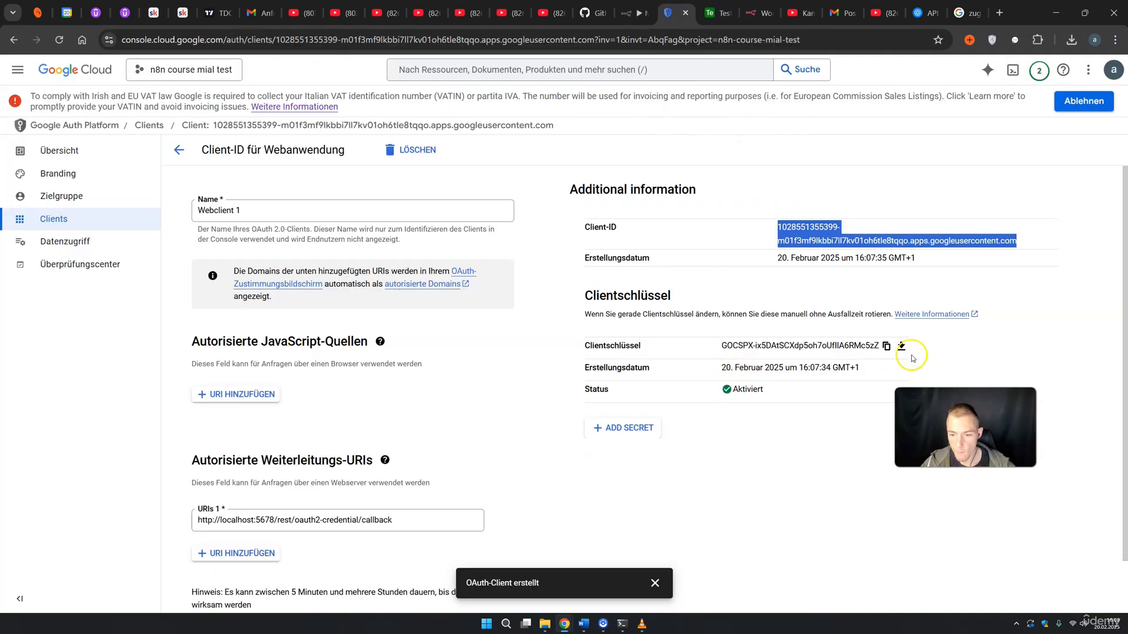
click(886, 348)
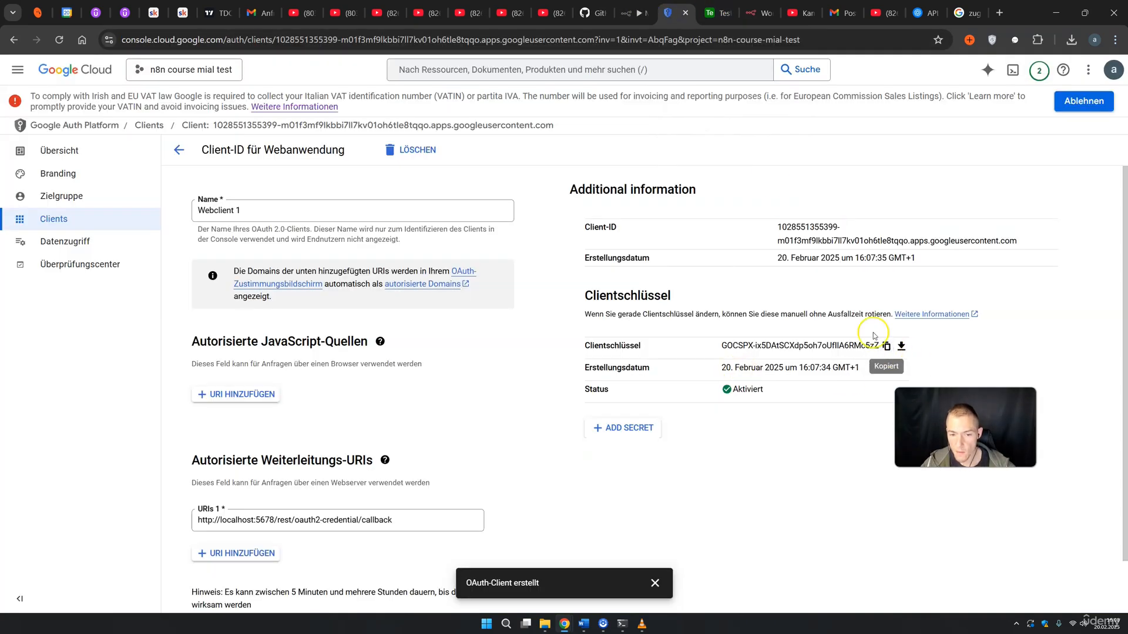
click(634, 13)
drag(447, 421, 313, 422)
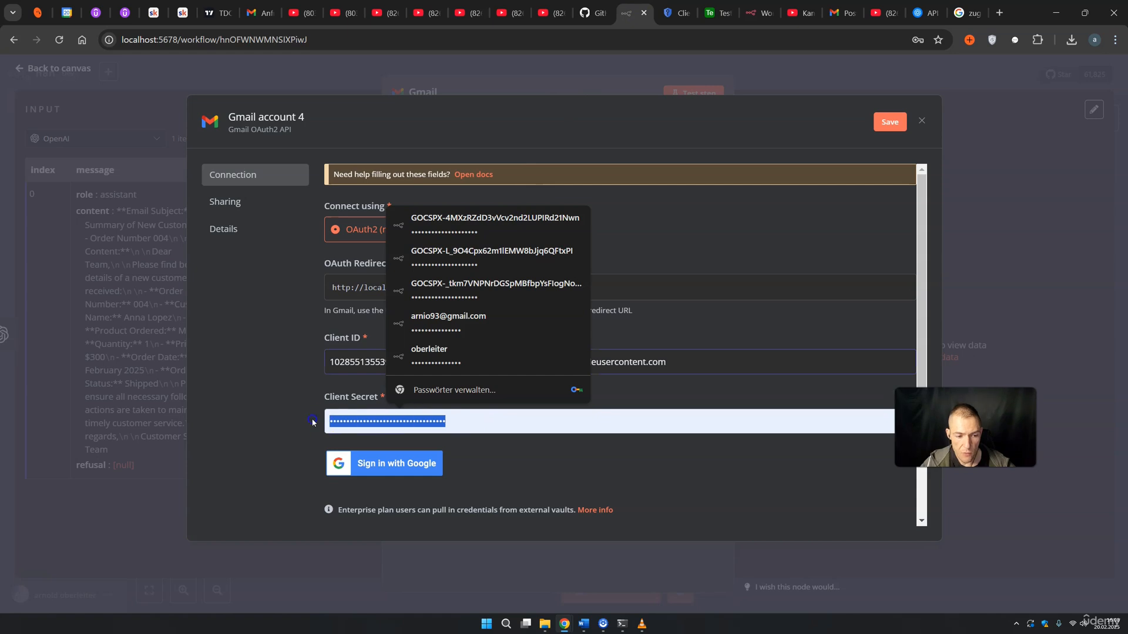
key(ctrl+v)
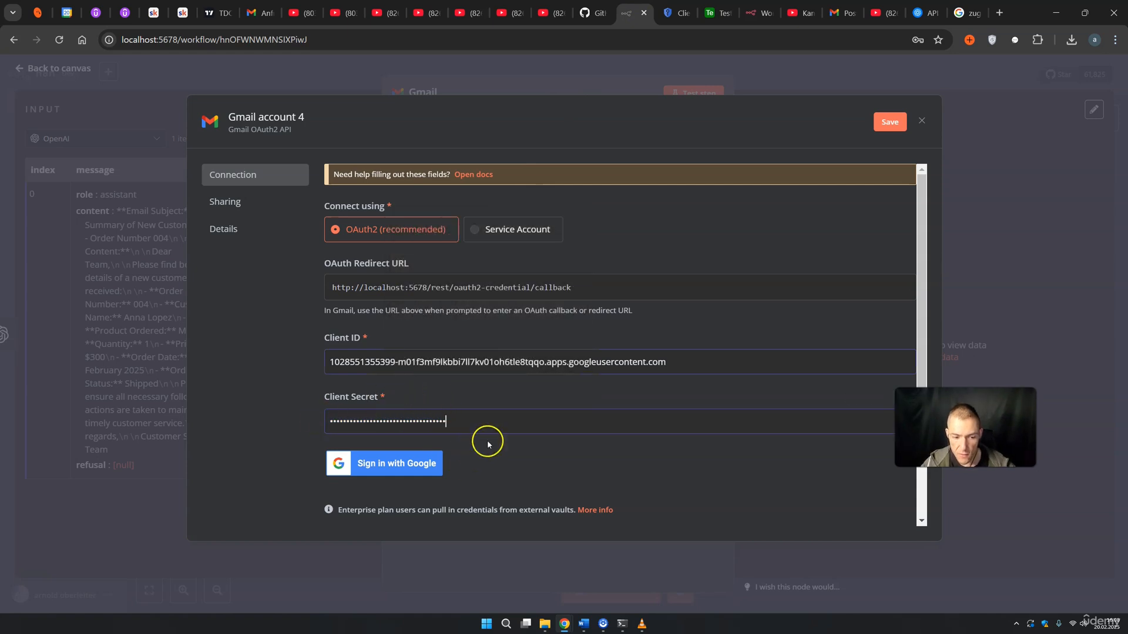
Step: Authorize the Gmail credential by signing in with the test user's Google account and granting n8n mail the requested permissions
click(415, 464)
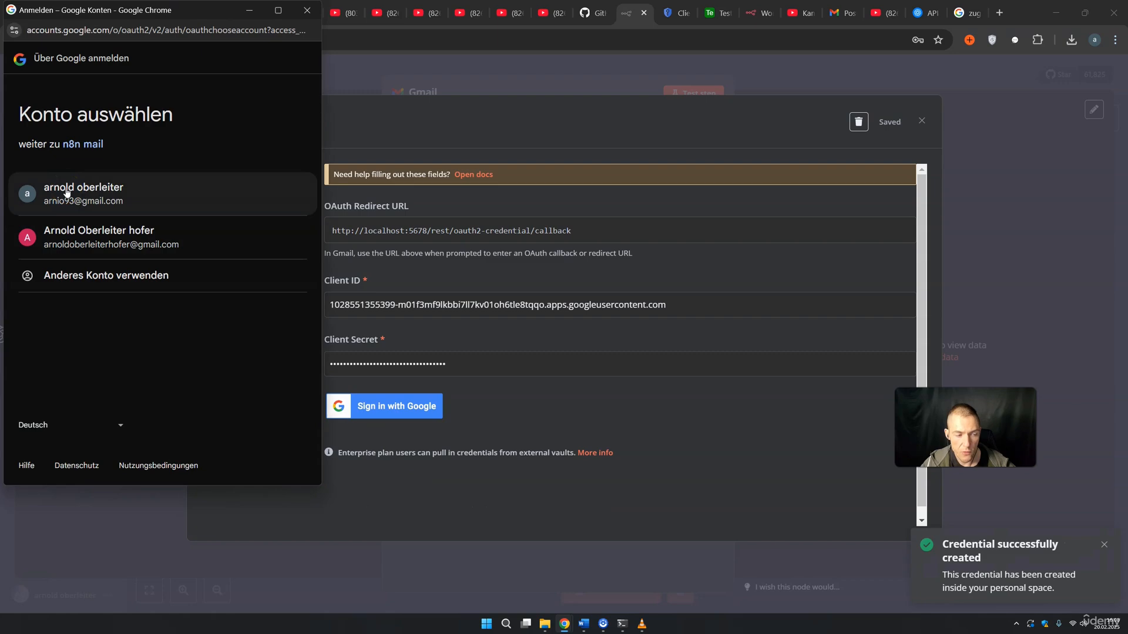
click(67, 193)
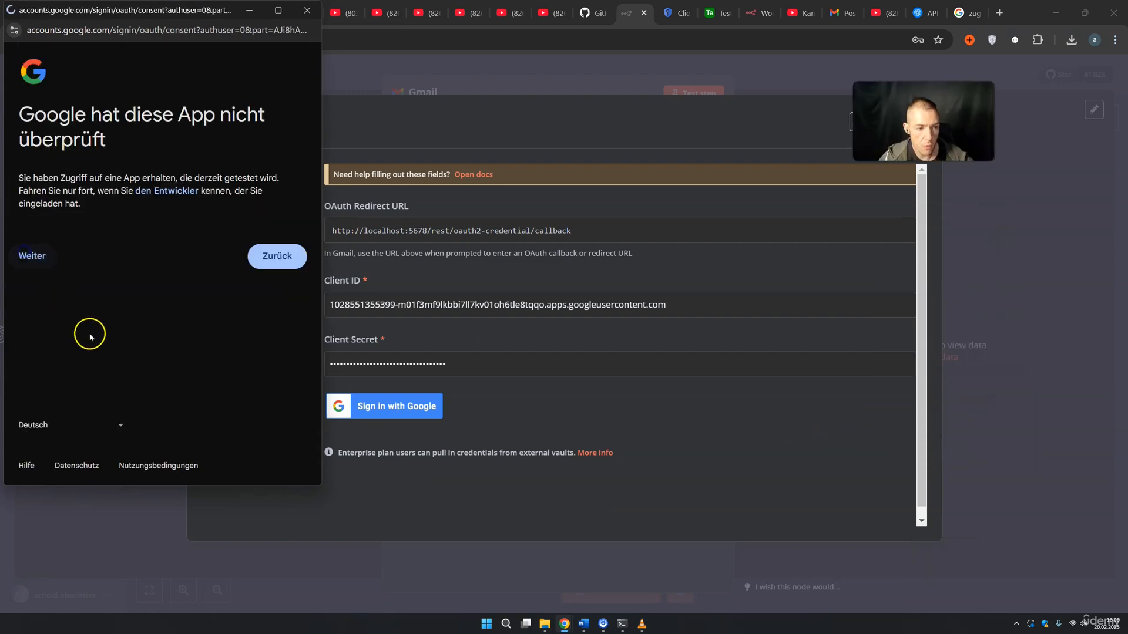
click(37, 243)
scroll(158, 271, down, 6)
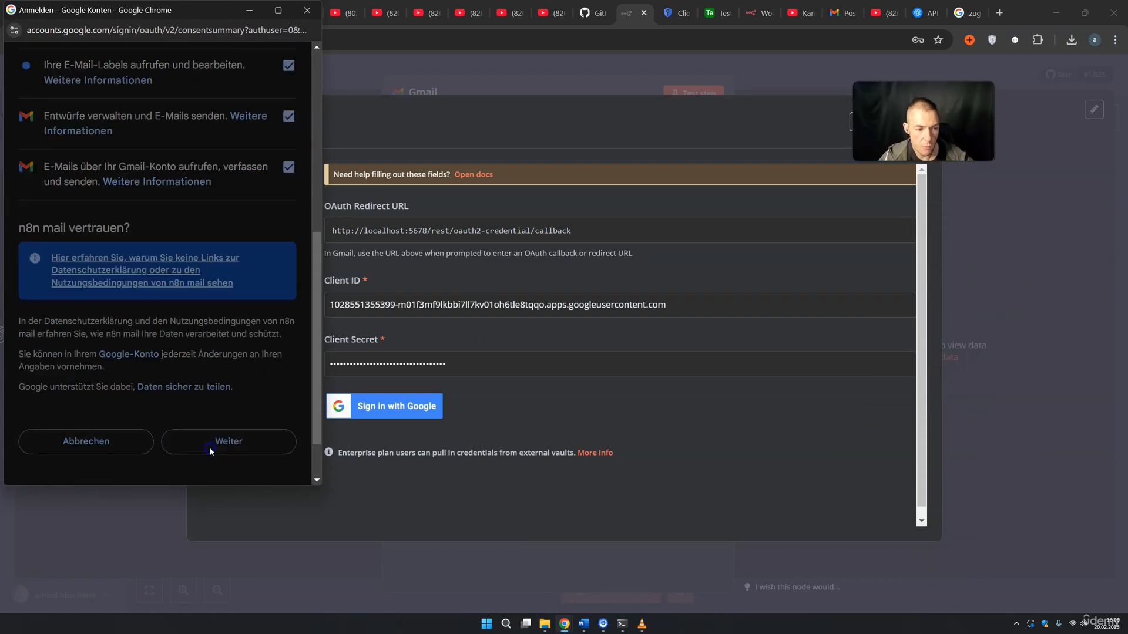
click(228, 440)
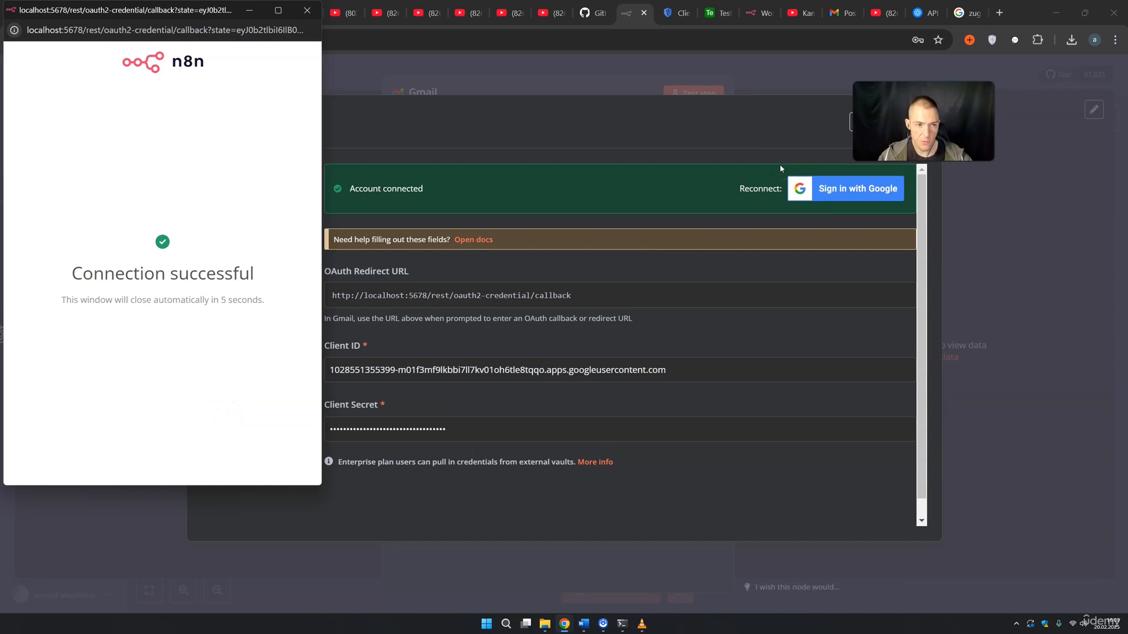
click(307, 10)
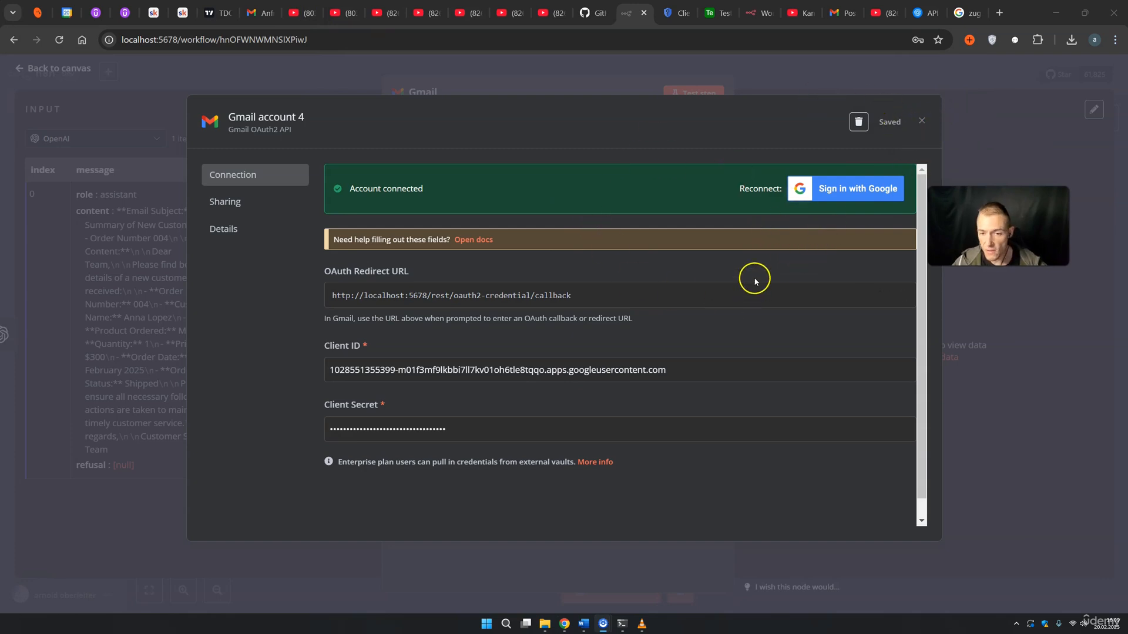
click(920, 121)
click(933, 71)
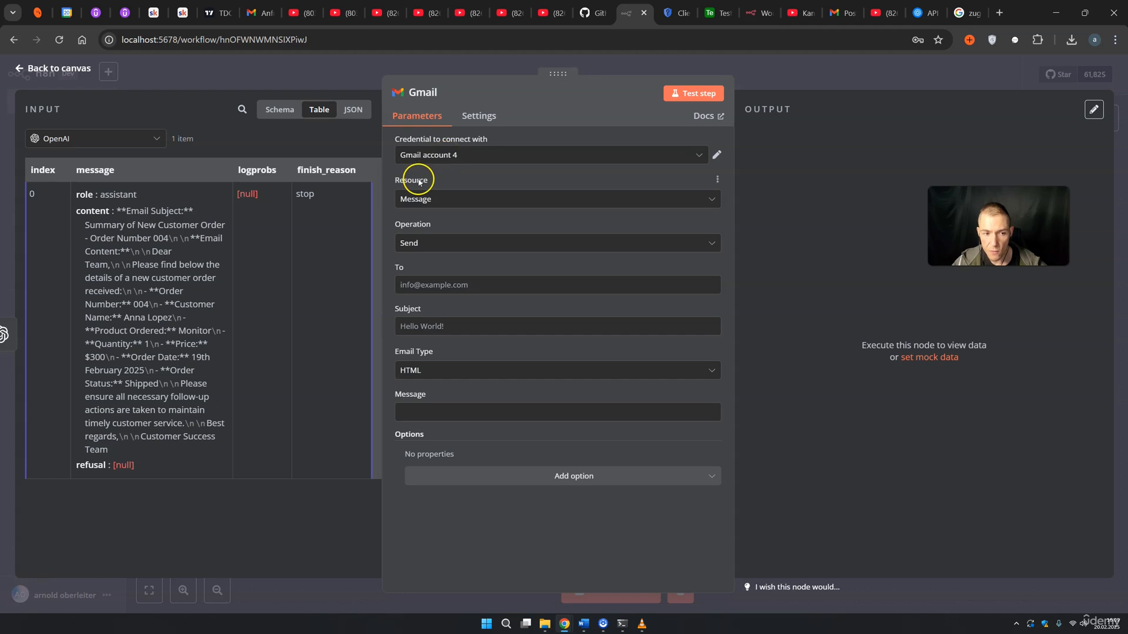
Step: Examine the Gmail node's available resource types and the message content coming in from OpenAI
click(438, 200)
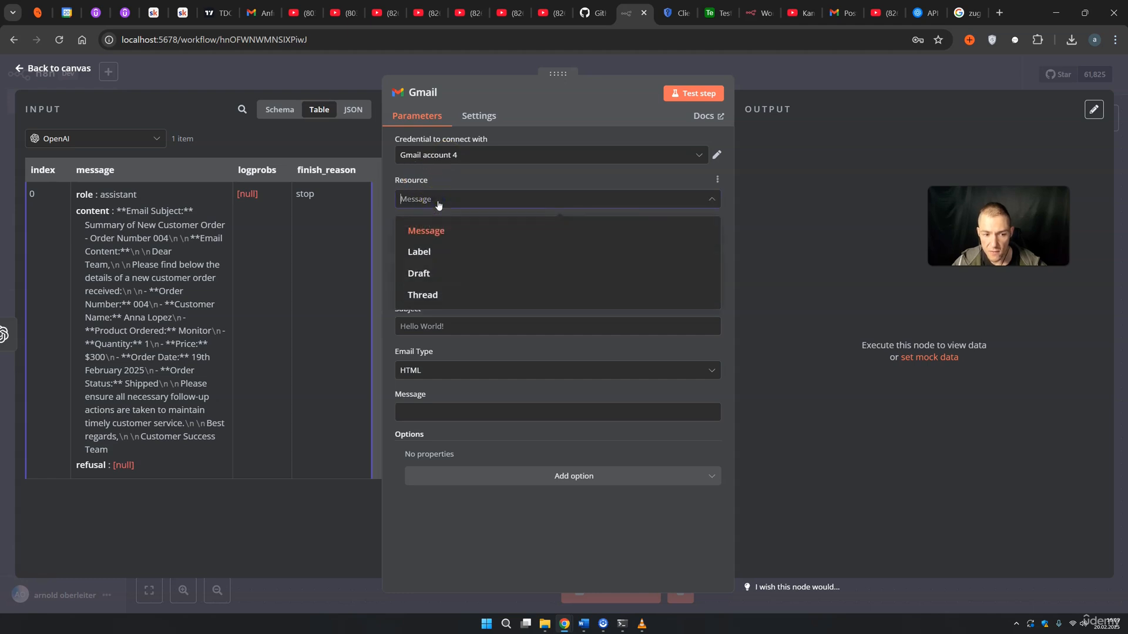
click(438, 204)
click(438, 204)
click(655, 206)
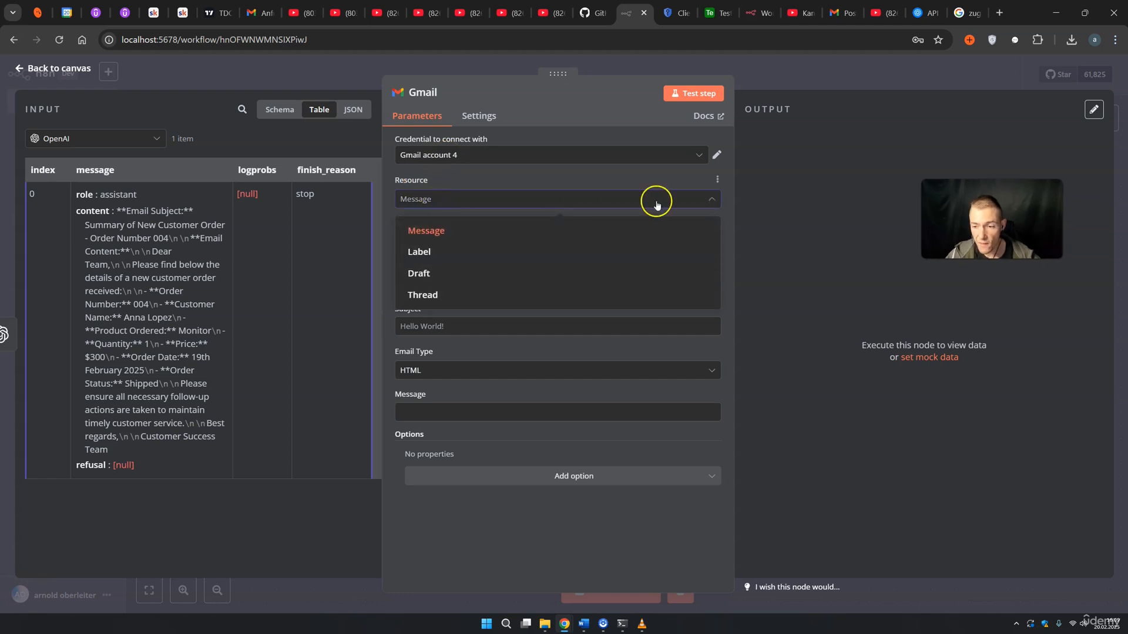
click(433, 200)
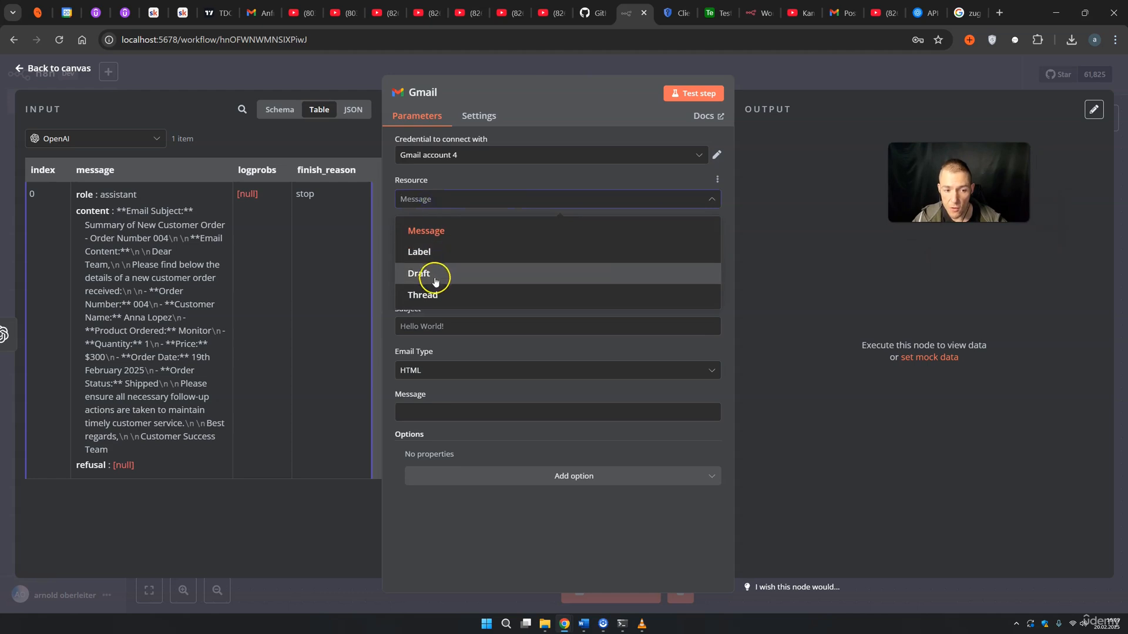
click(435, 206)
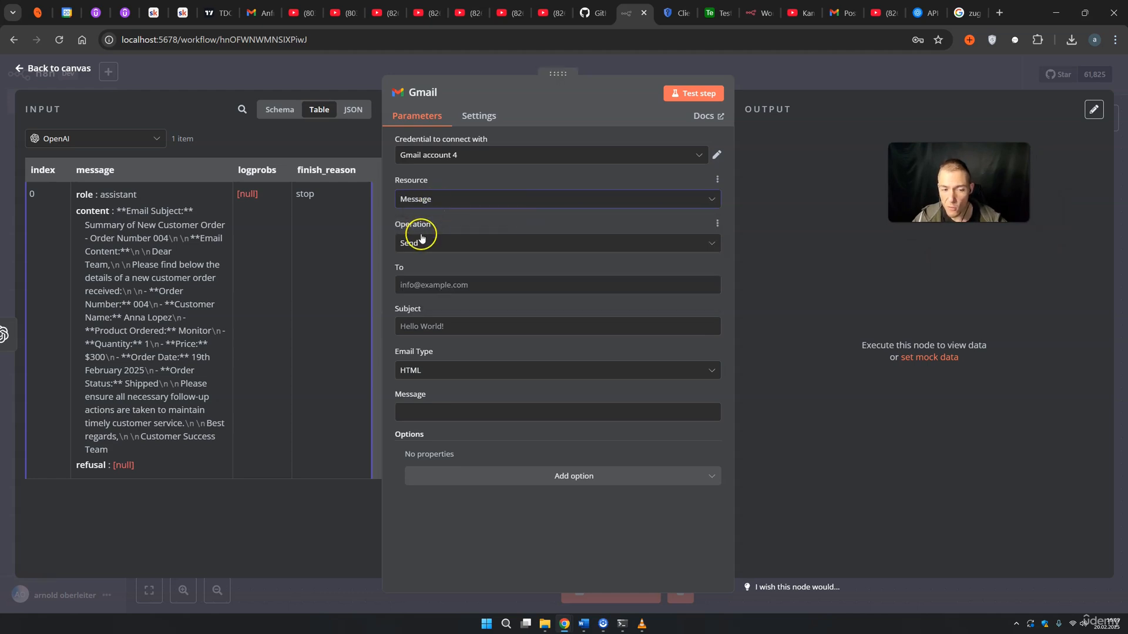
drag(103, 225, 171, 357)
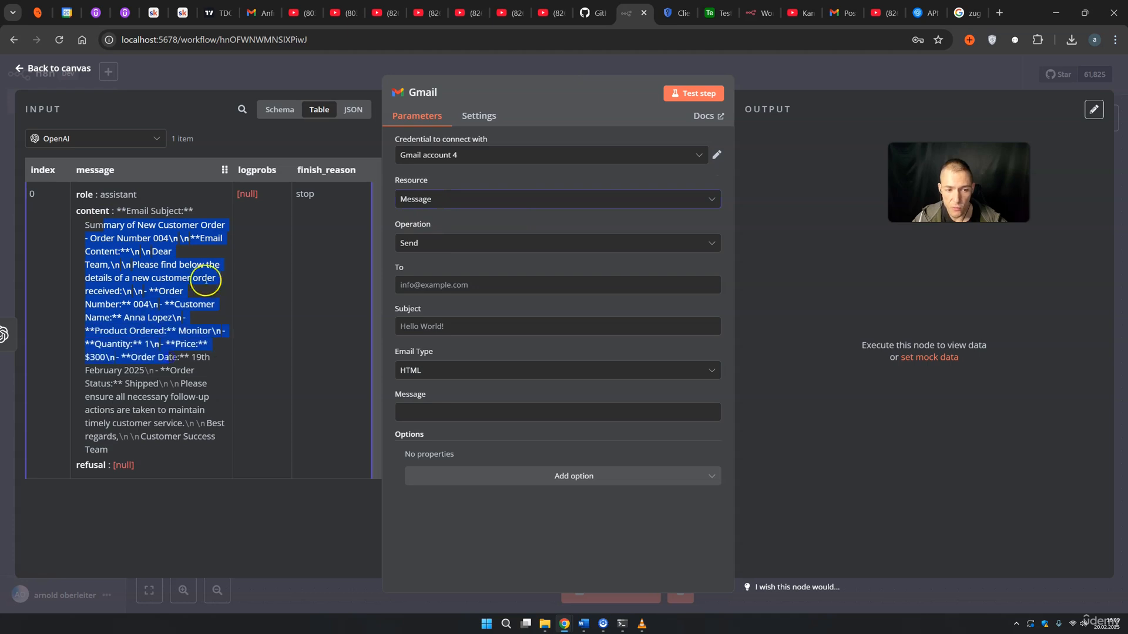
Step: Enter the recipient's e-mail address in the Gmail node's To field and set the Subject field to accept an expression
click(421, 286)
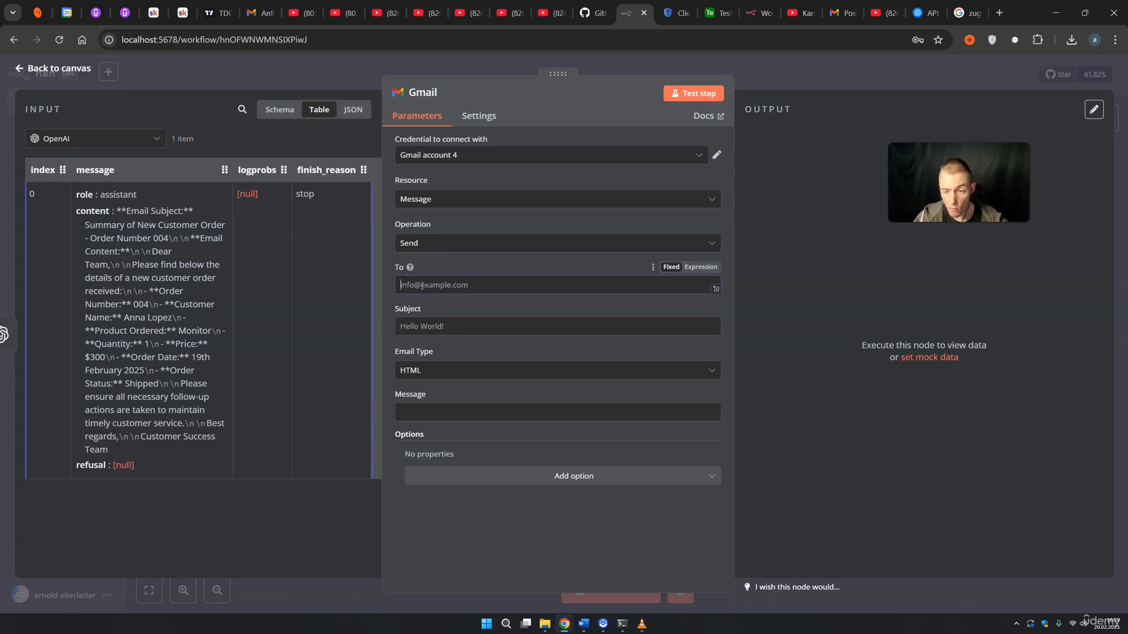
click(441, 285)
key(ctrl+v)
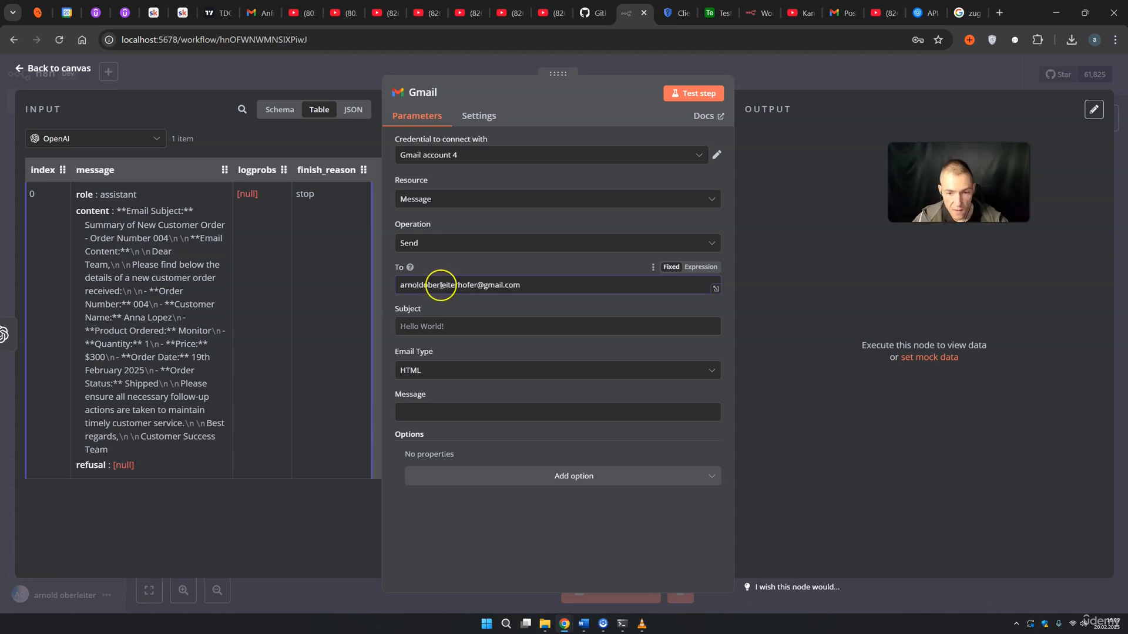
drag(546, 284, 382, 283)
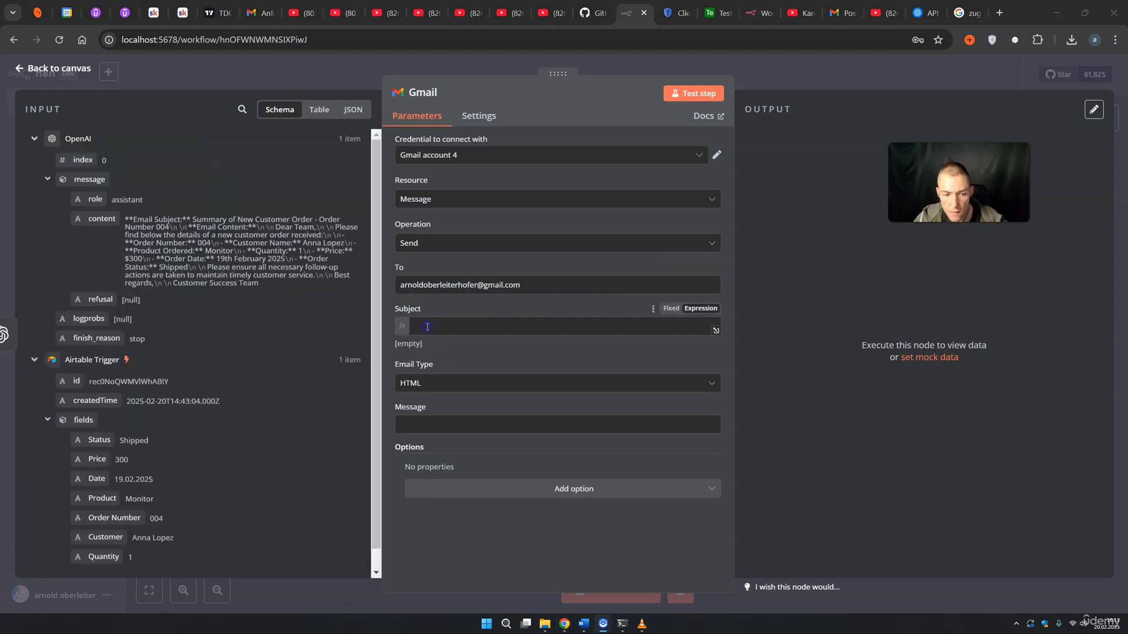
click(425, 327)
click(359, 348)
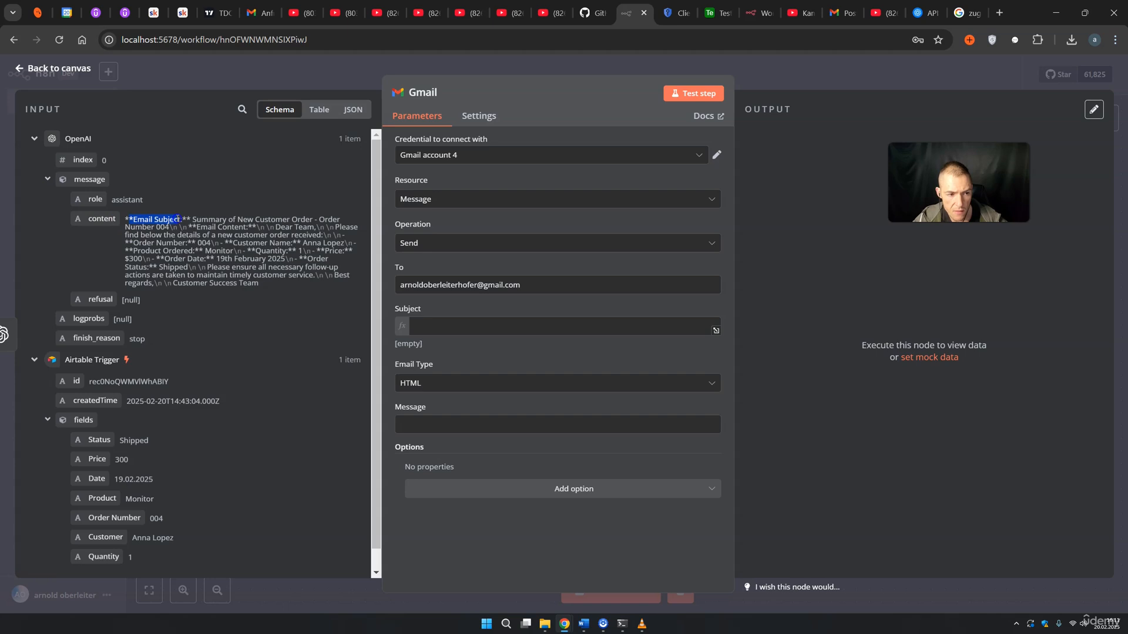
Step: Compare the incoming OpenAI content with the email_subject and email_body output parameters requested in the OpenAI node's prompt
drag(177, 218, 241, 275)
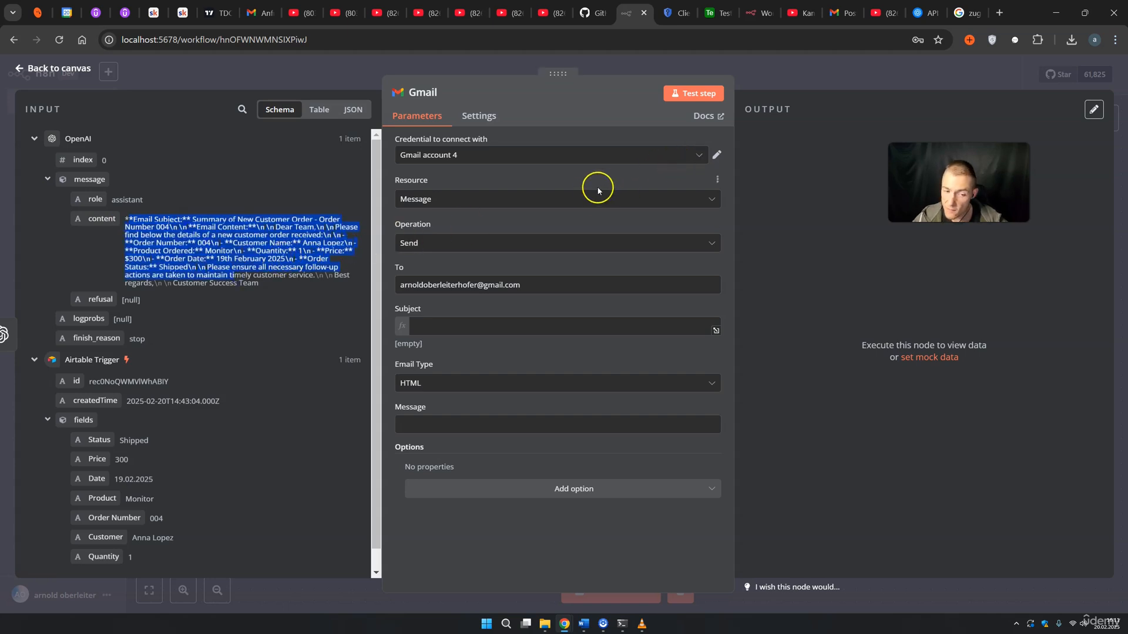
click(798, 89)
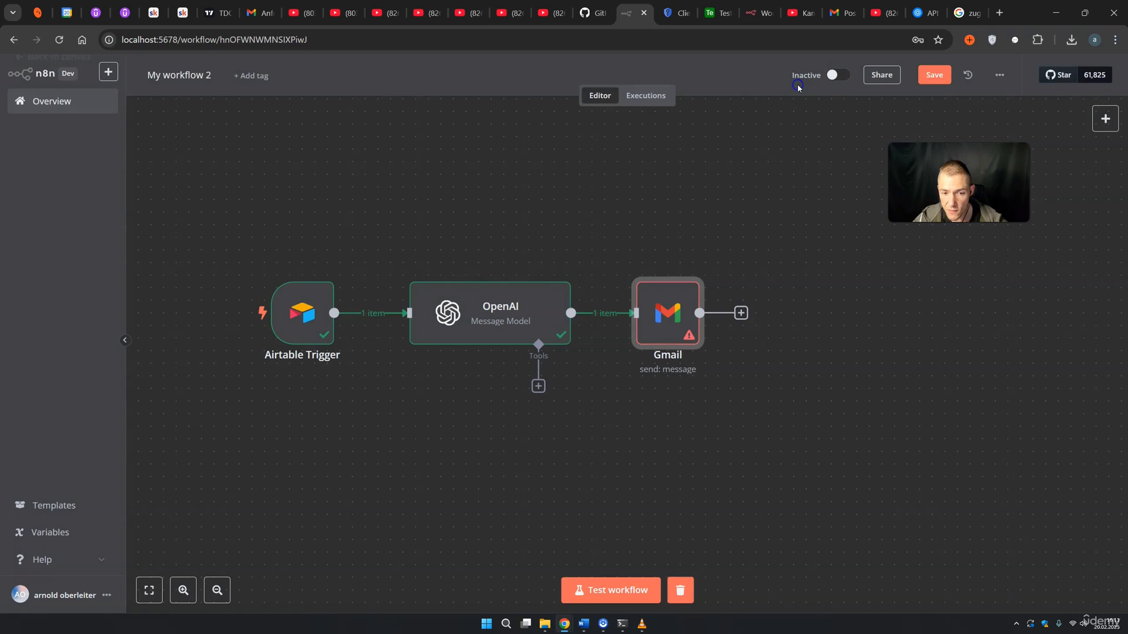
double_click(461, 302)
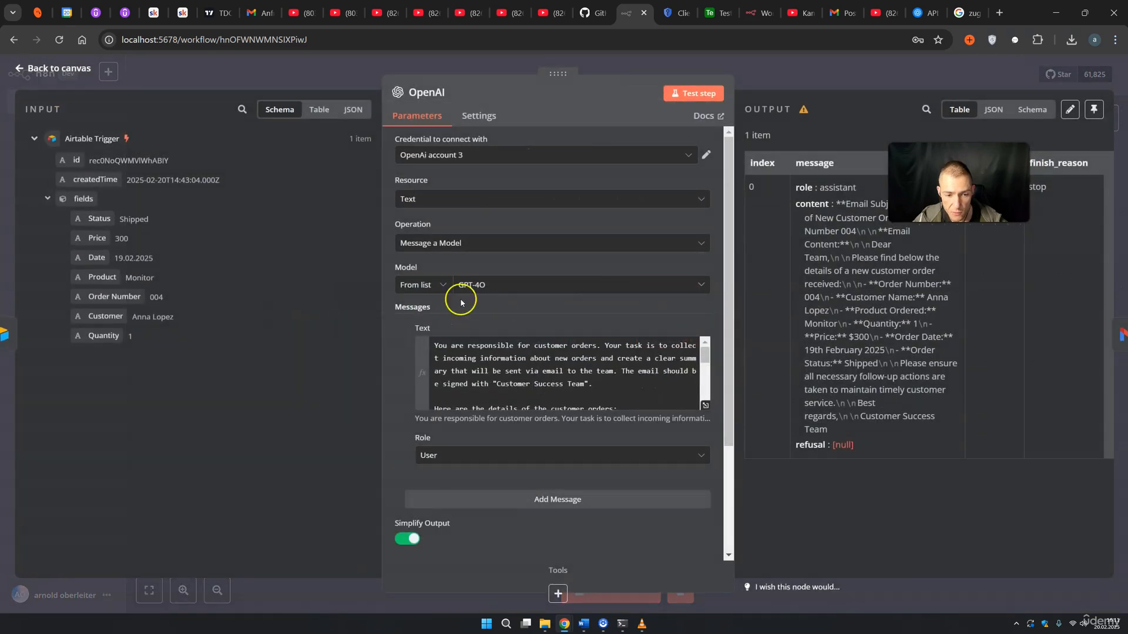
click(704, 403)
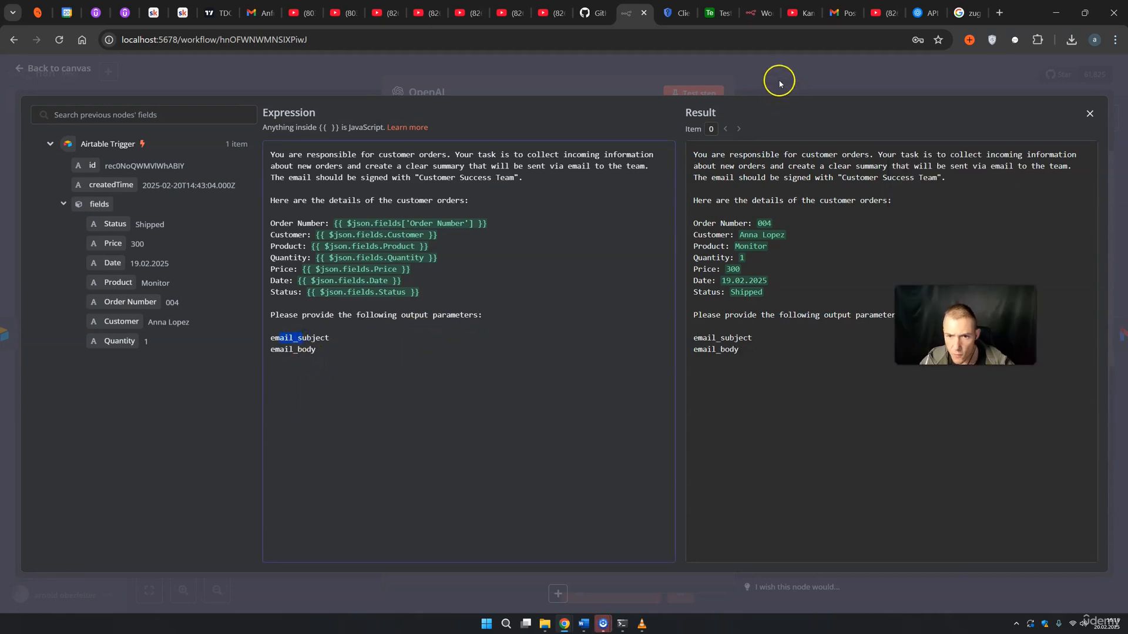
click(782, 82)
Step: Turn on Output Content as JSON for the OpenAI node and run a test of the node
scroll(499, 282, down, 5)
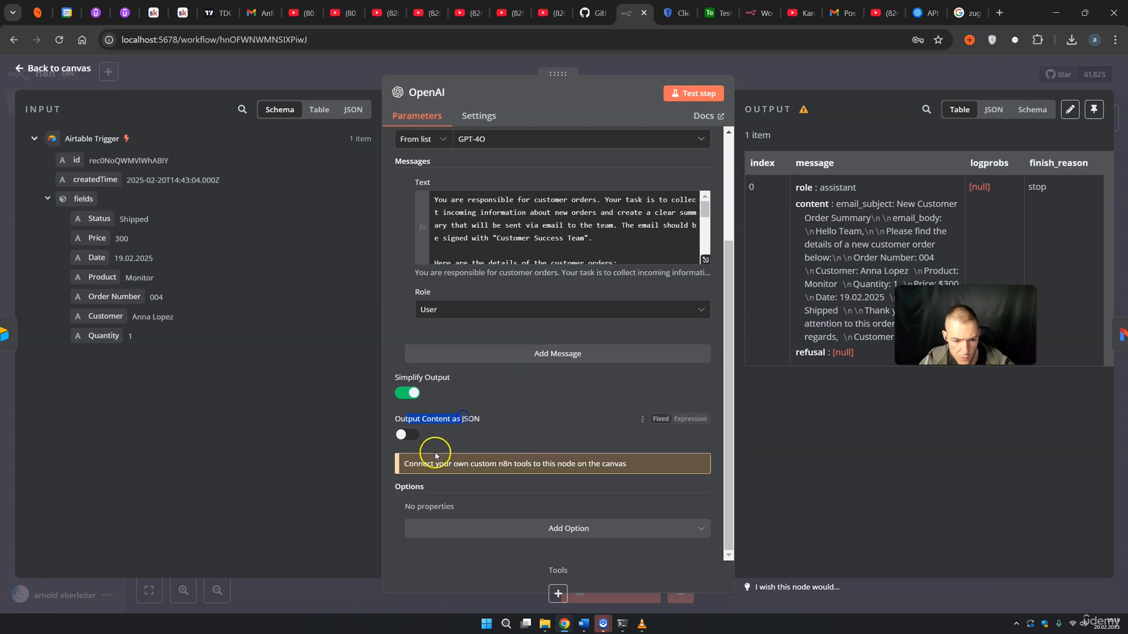
click(407, 435)
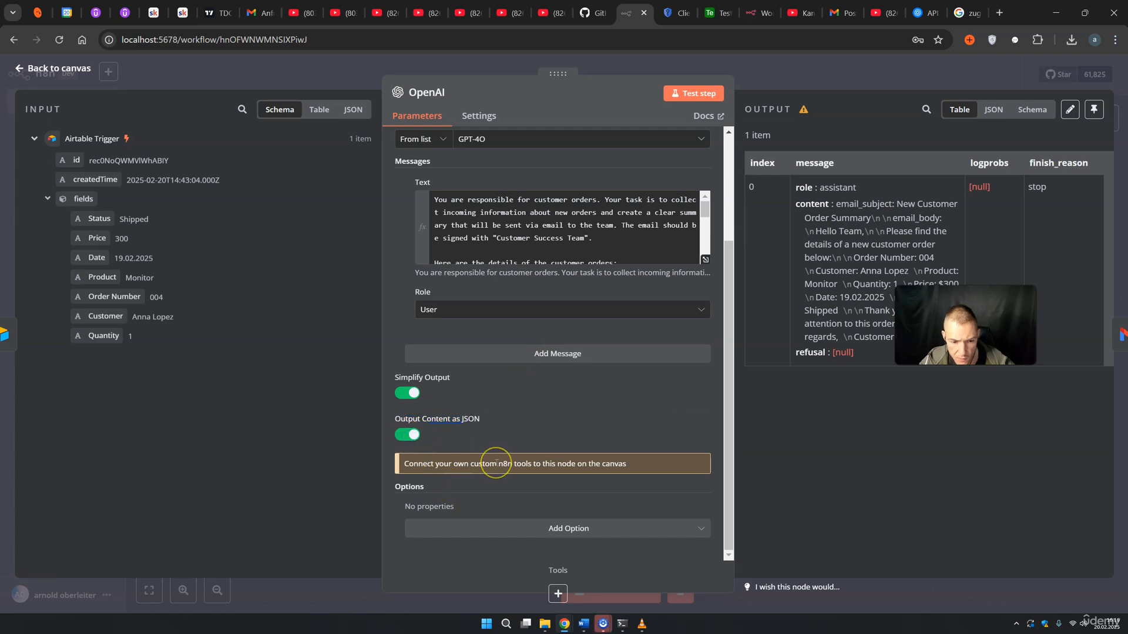
scroll(495, 411, up, 5)
click(694, 93)
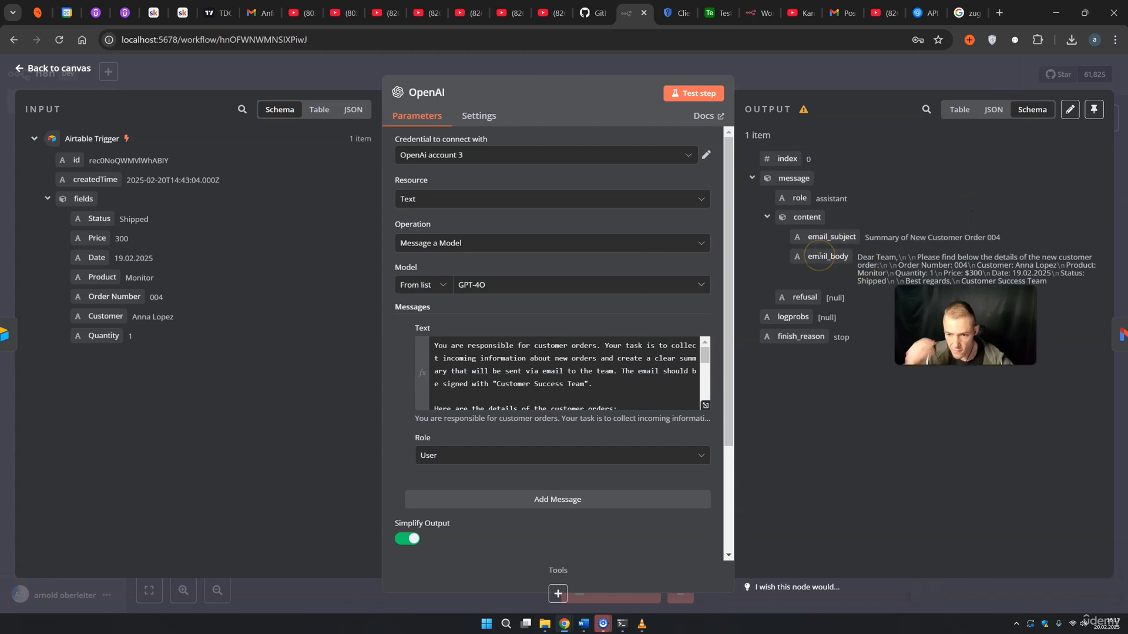
scroll(478, 503, down, 3)
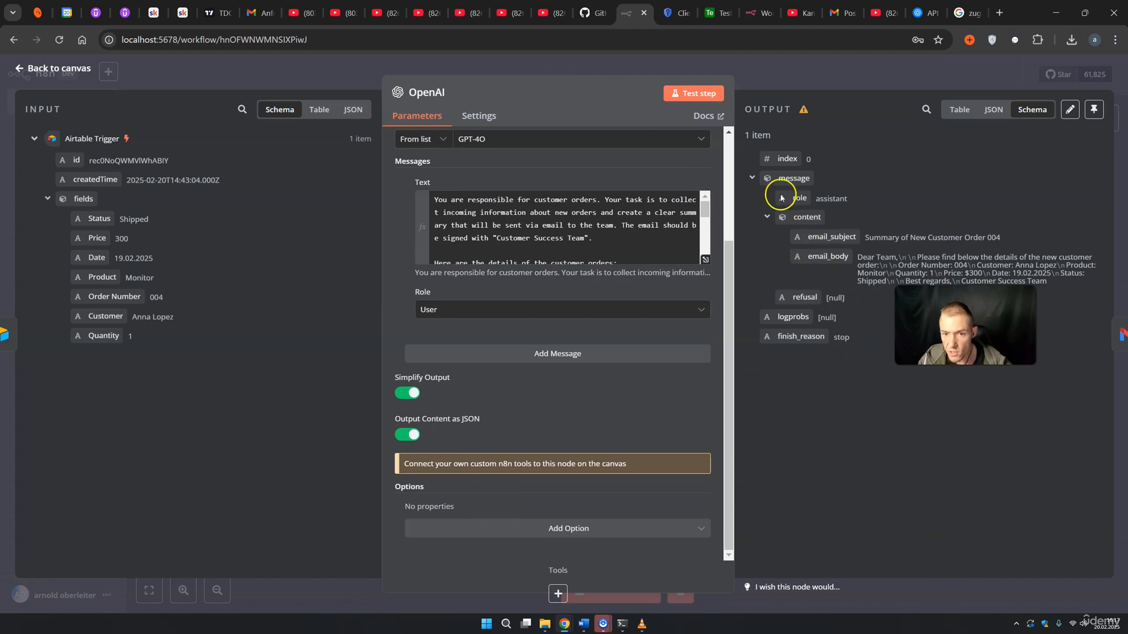
Step: Map OpenAI's email_subject output into the Gmail node's Subject field as {{ $json.message.content.email_subject }}
click(762, 83)
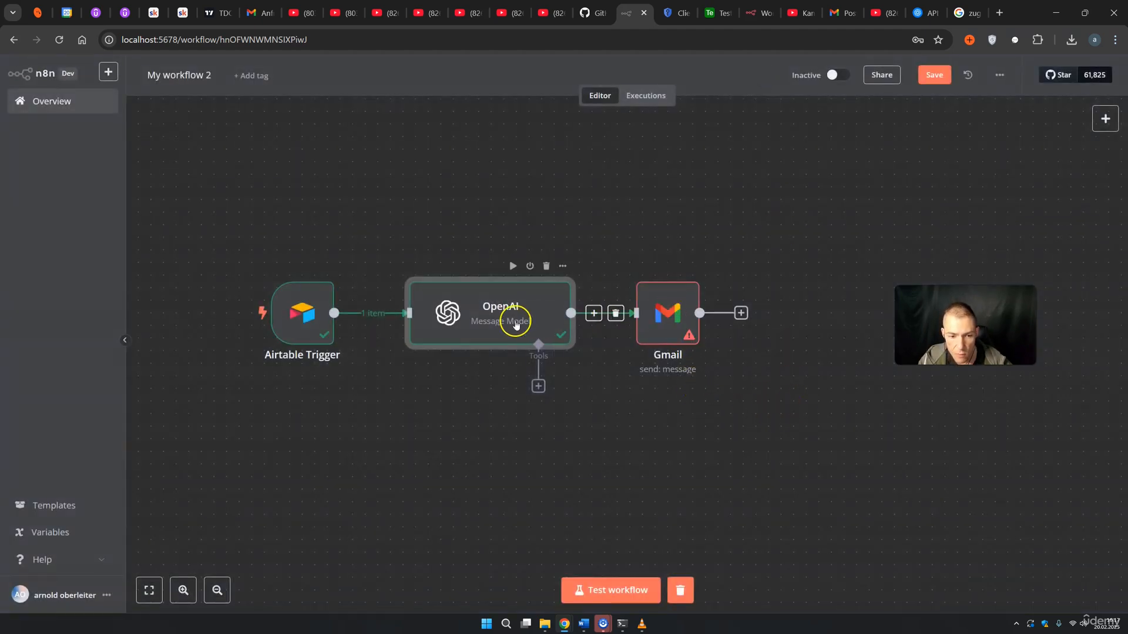
double_click(662, 313)
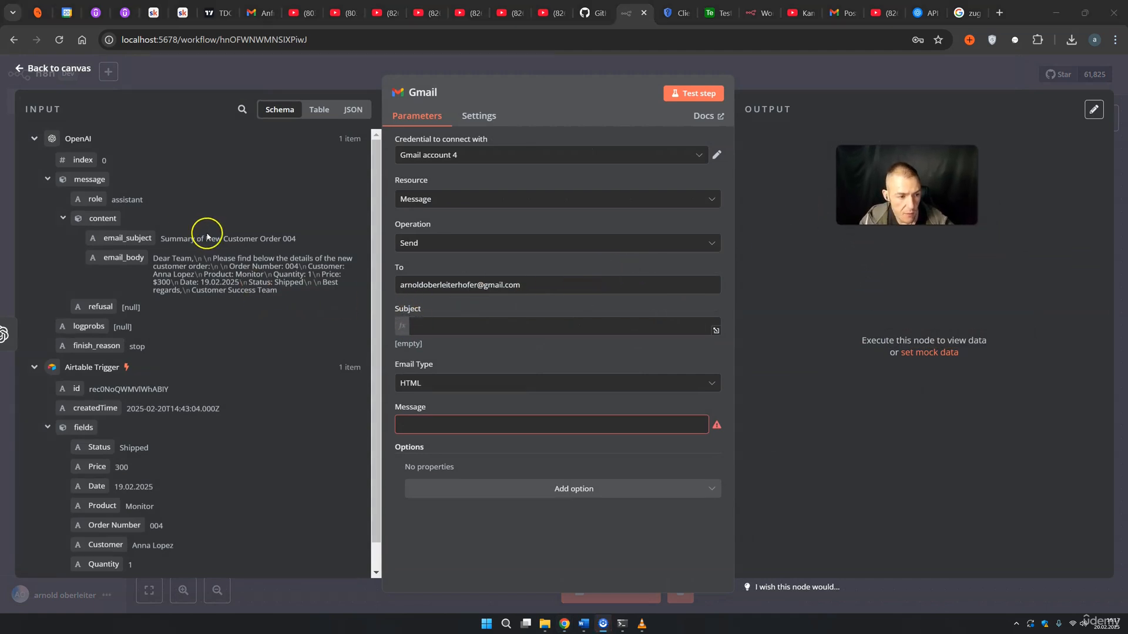
drag(132, 238, 464, 332)
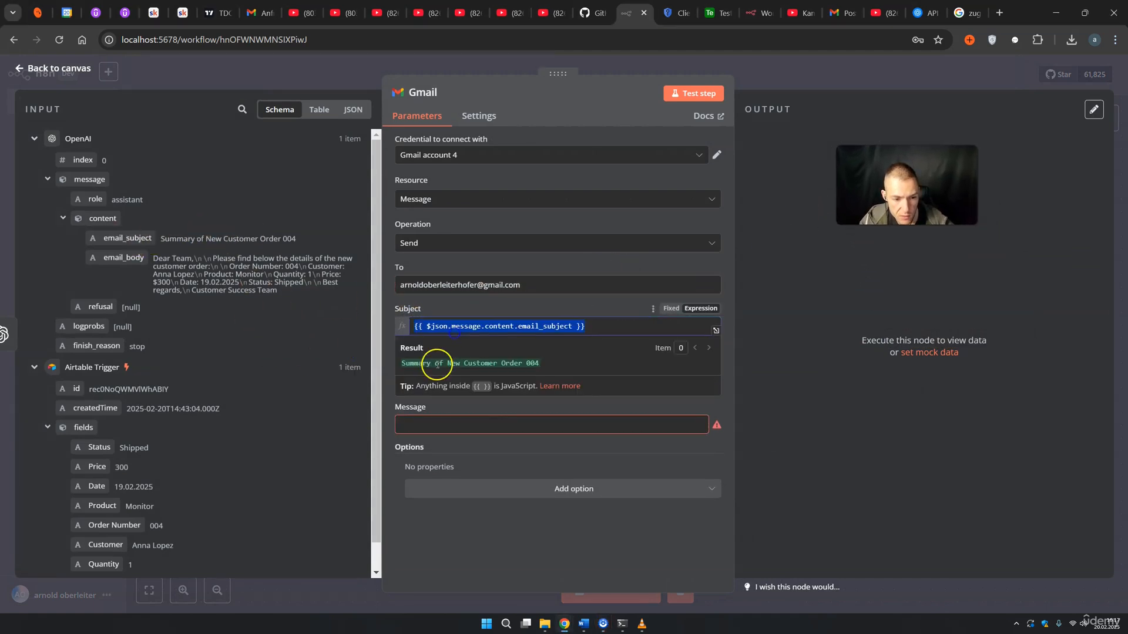
Step: Map OpenAI's email_body output into the Gmail node's Message field as {{ $json.message.content.email_body }} and run a test of the node
click(438, 424)
drag(118, 258, 419, 426)
click(440, 370)
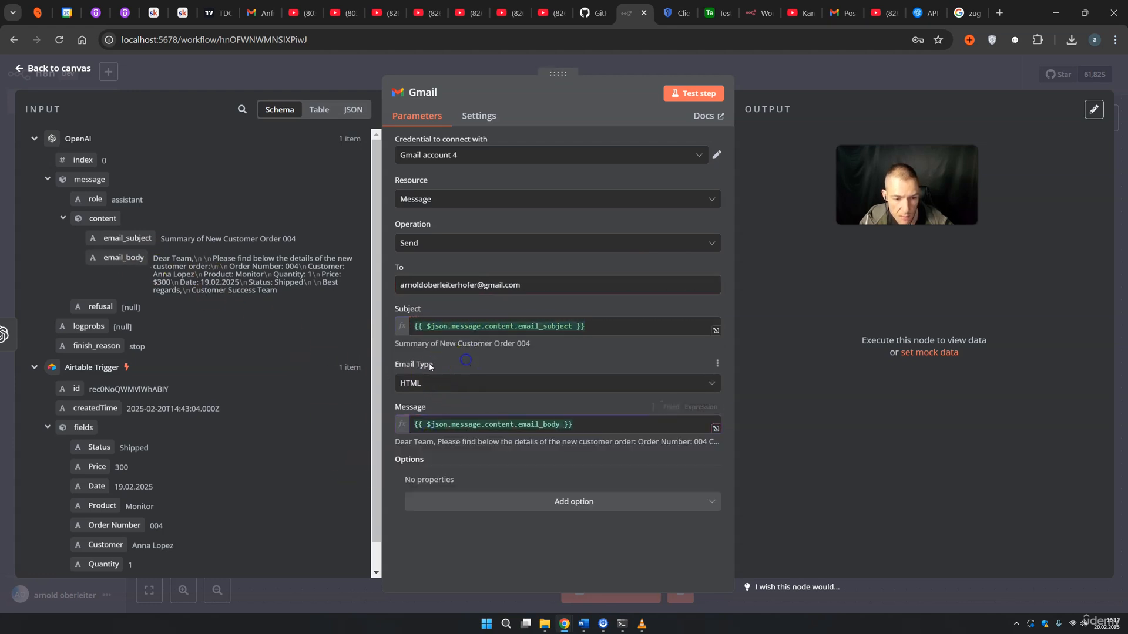
click(420, 383)
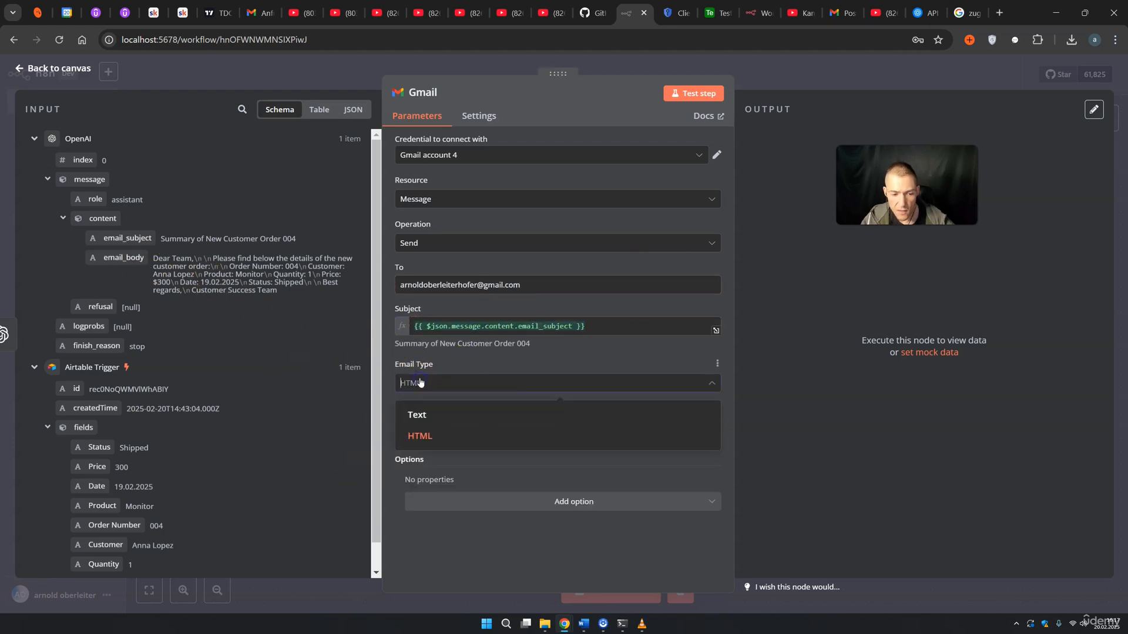
click(448, 363)
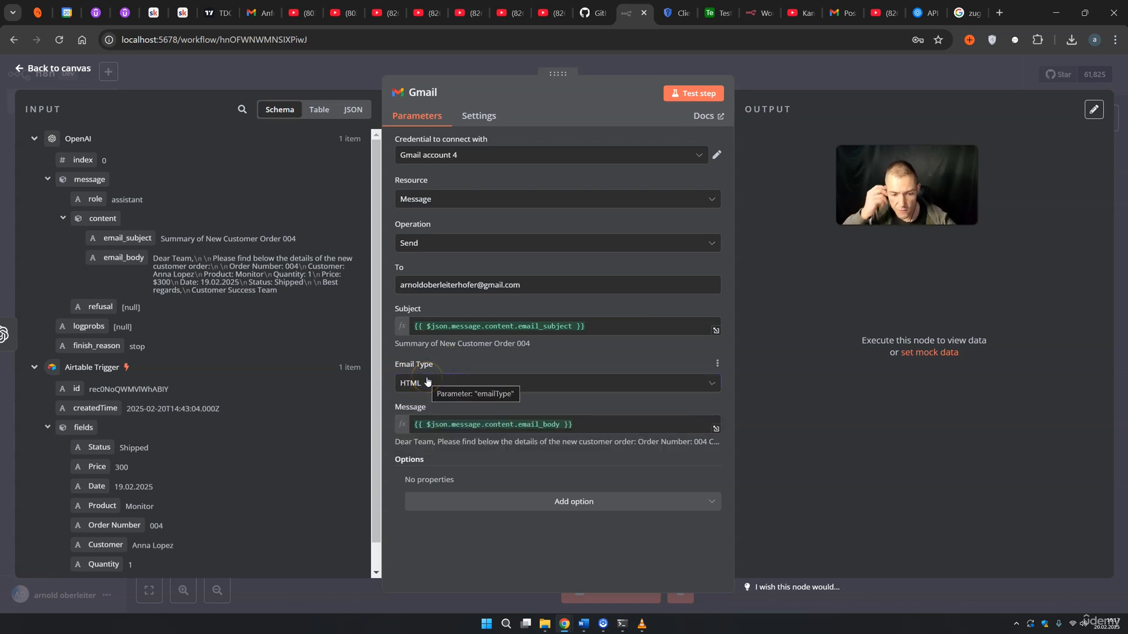
click(449, 364)
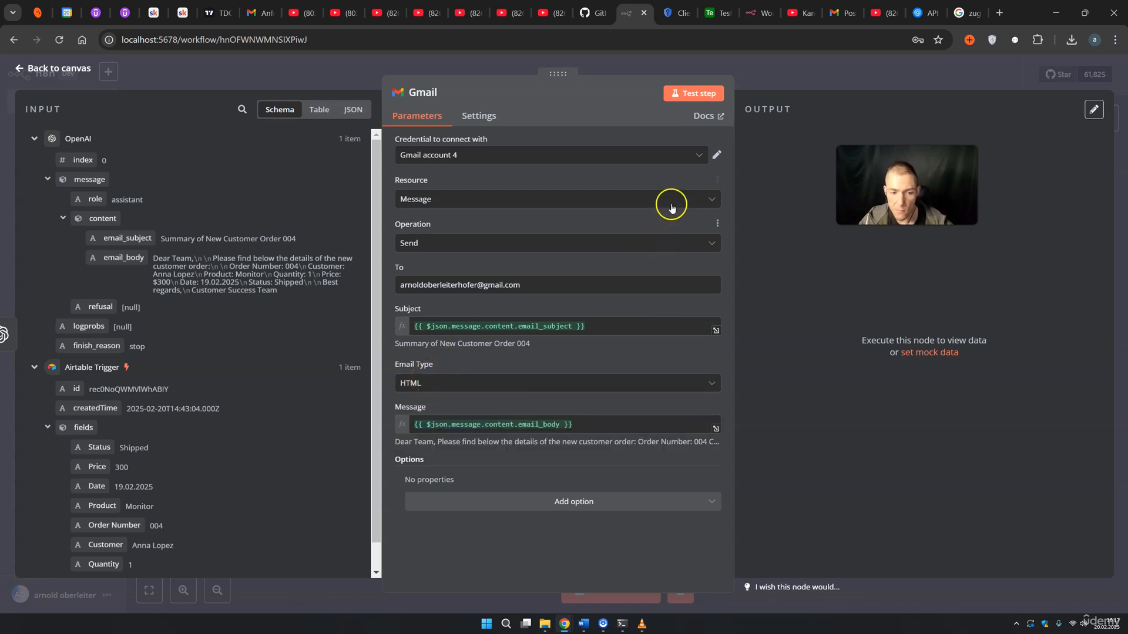
click(687, 93)
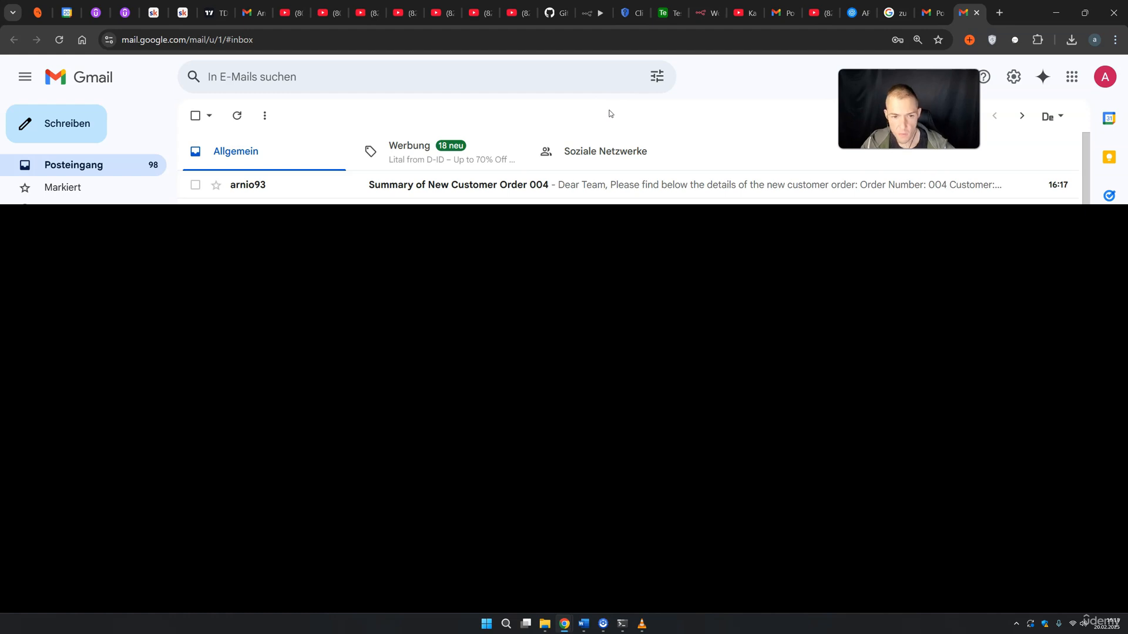
Step: Open the newly received order summary in the Gmail inbox and check its body formatting, sign-off and n8n attribution line
click(611, 108)
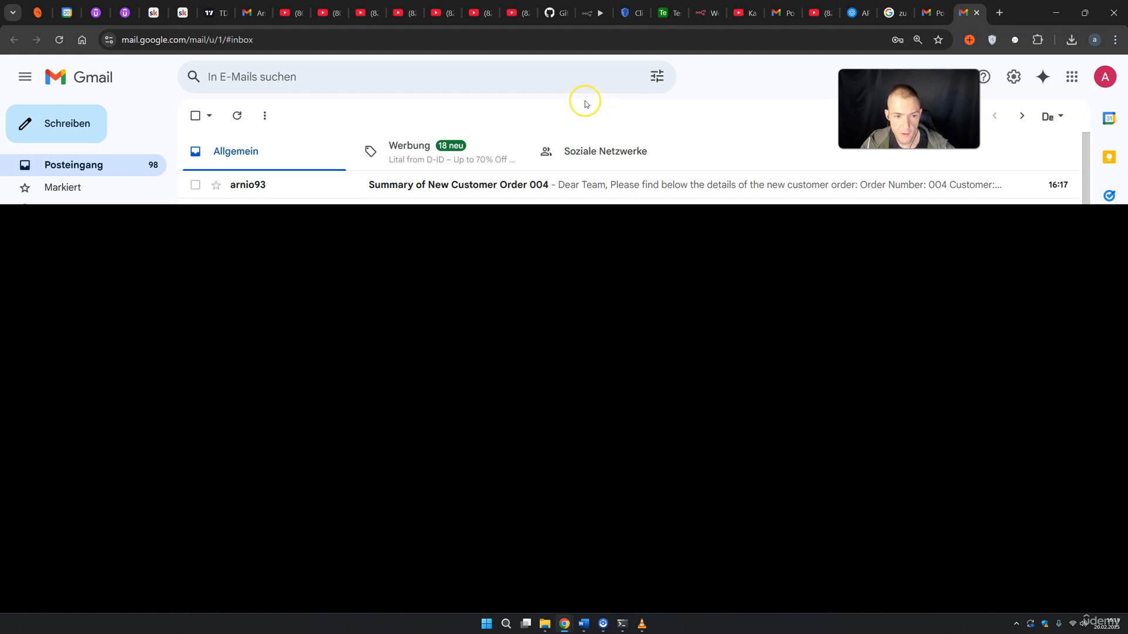
click(477, 186)
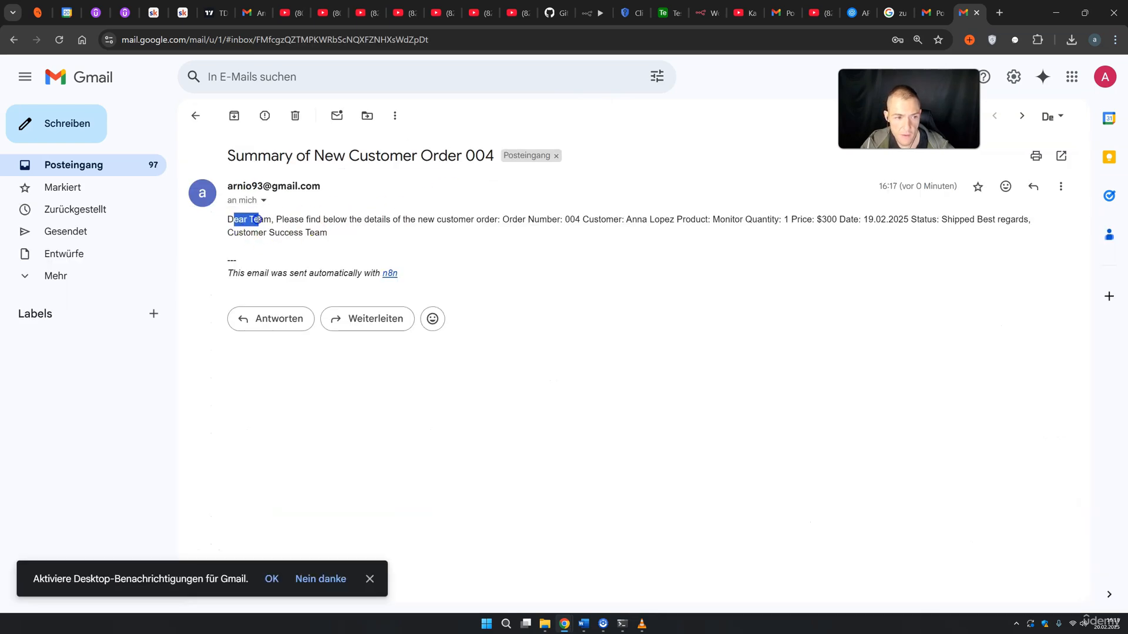
drag(290, 216, 430, 216)
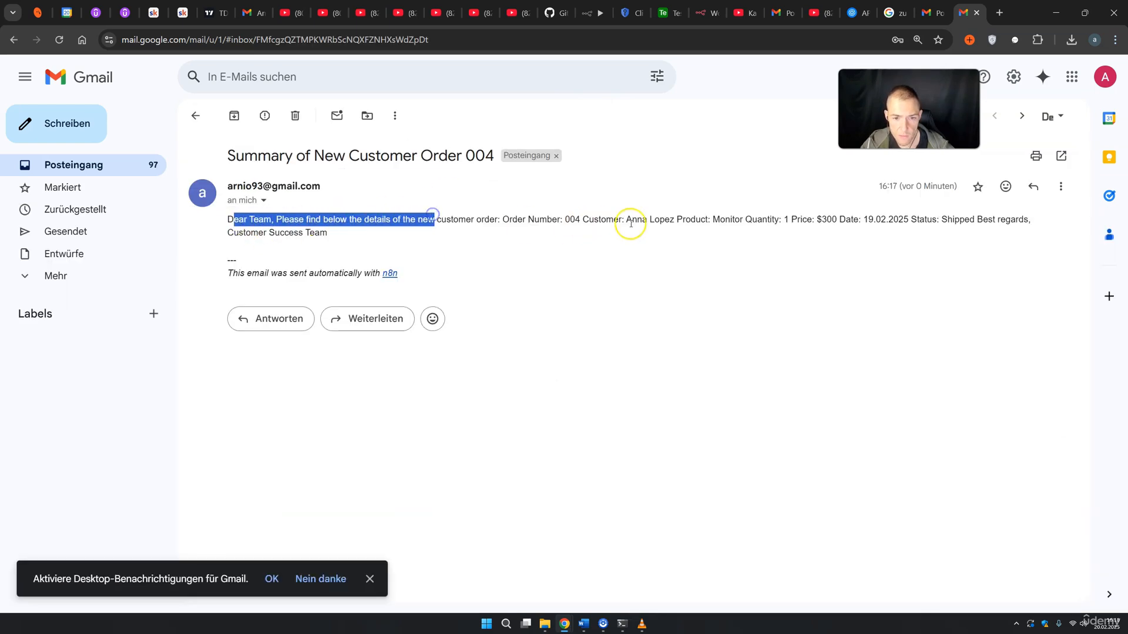
drag(665, 220, 888, 219)
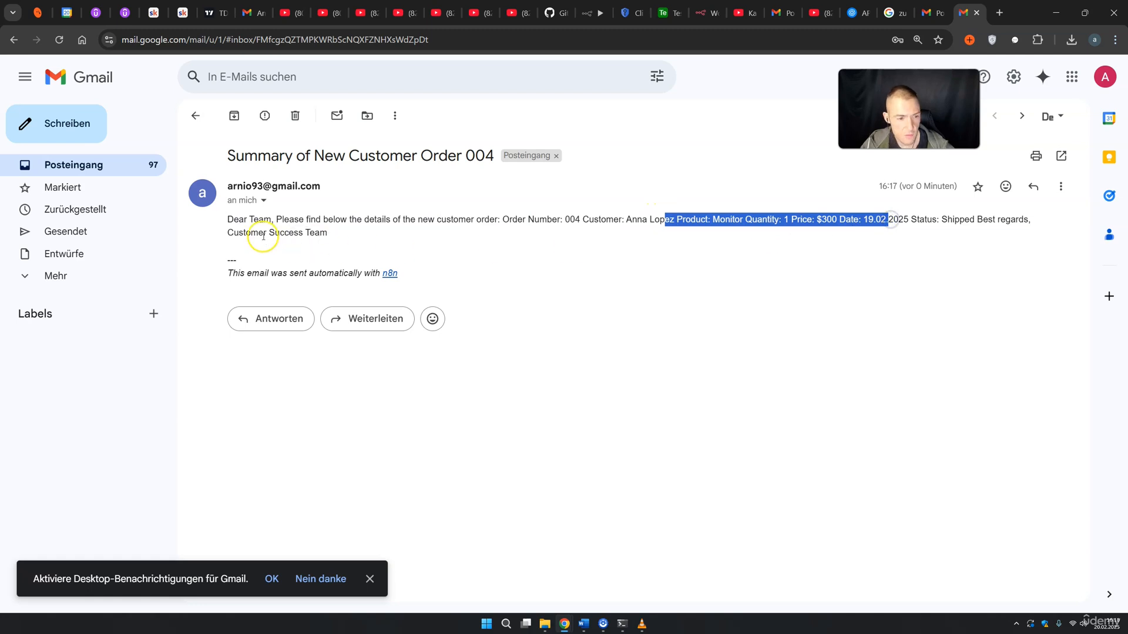
drag(252, 233, 296, 231)
click(833, 224)
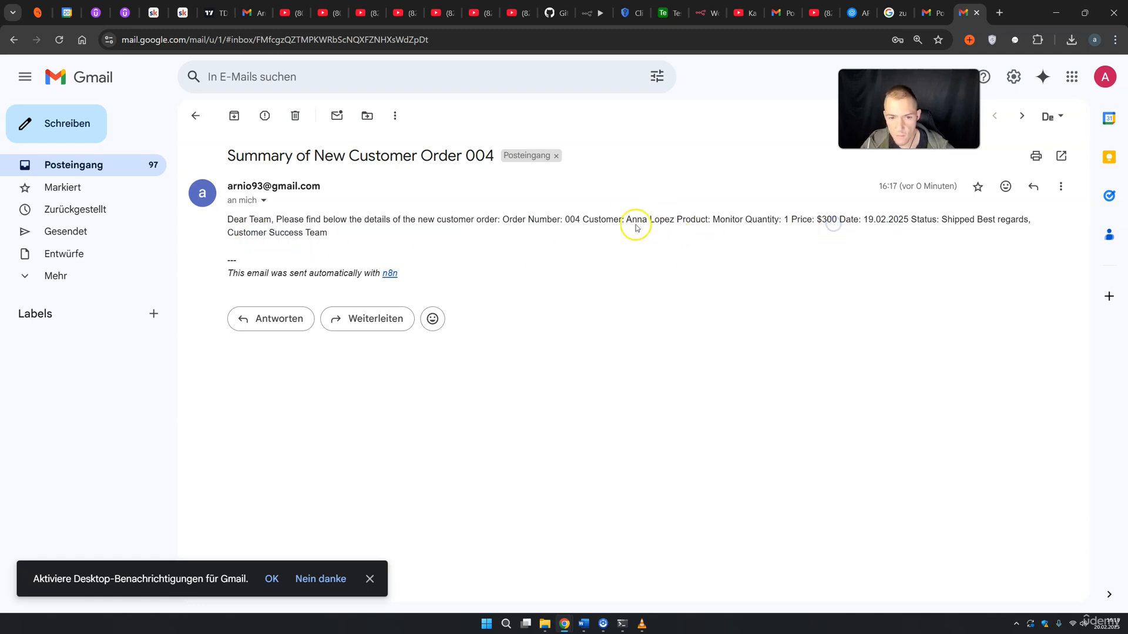
drag(563, 221, 1015, 225)
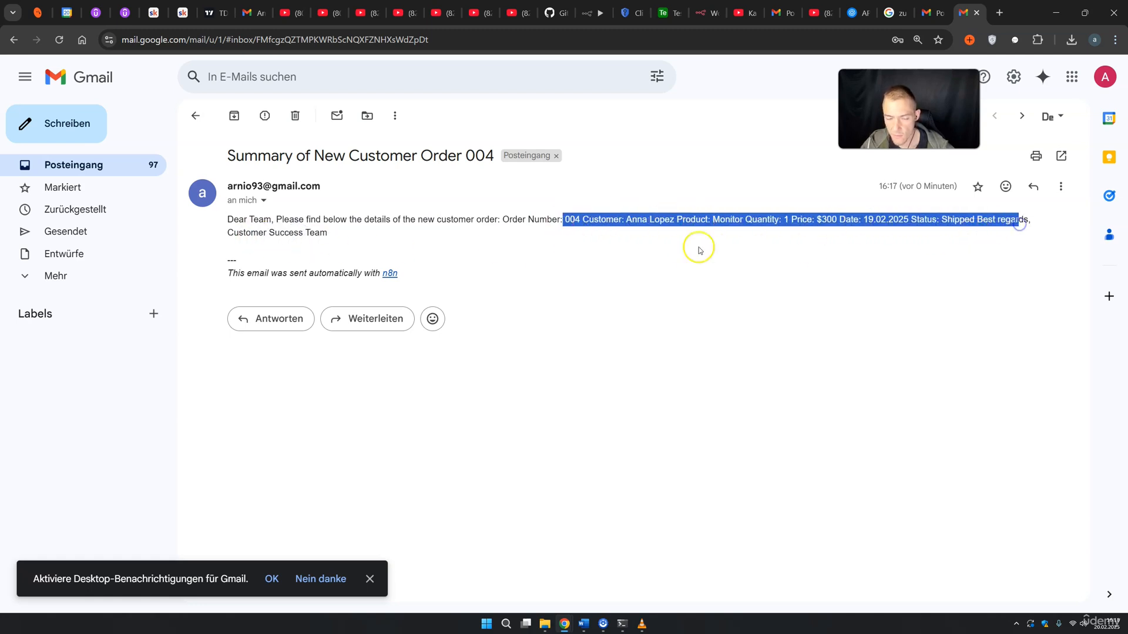
drag(234, 233, 296, 231)
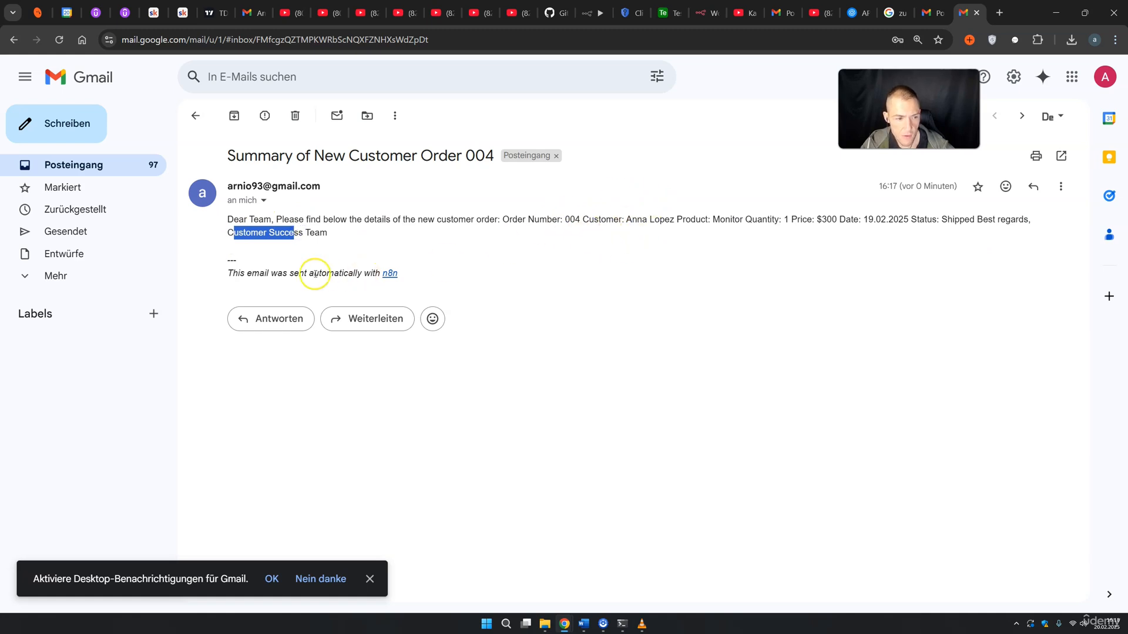
drag(228, 274, 342, 273)
click(356, 272)
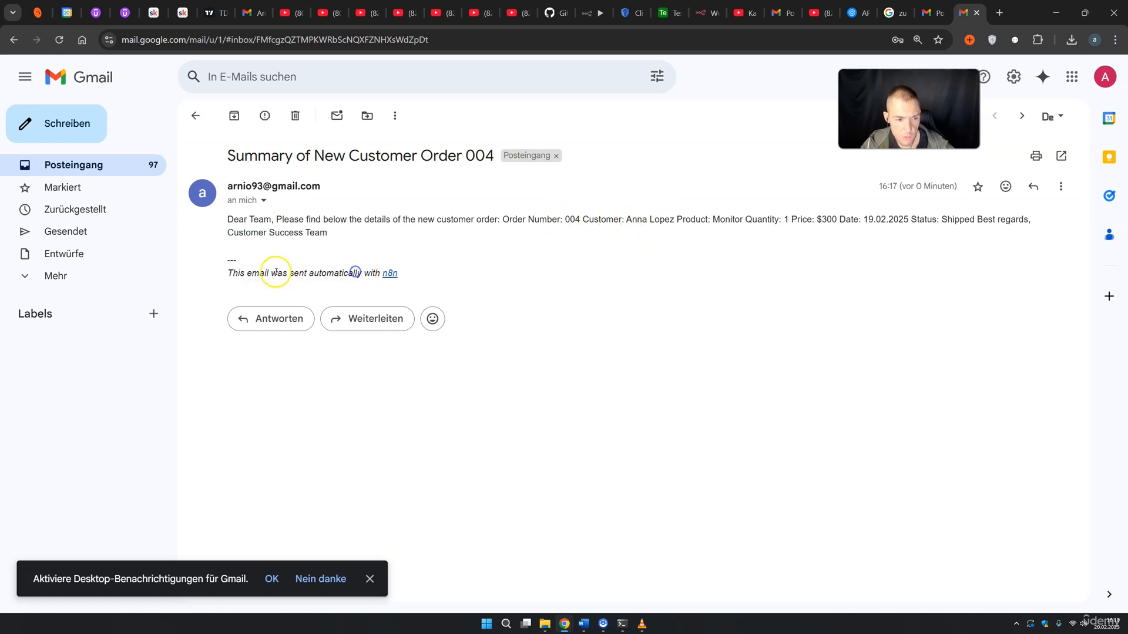
drag(232, 273, 388, 271)
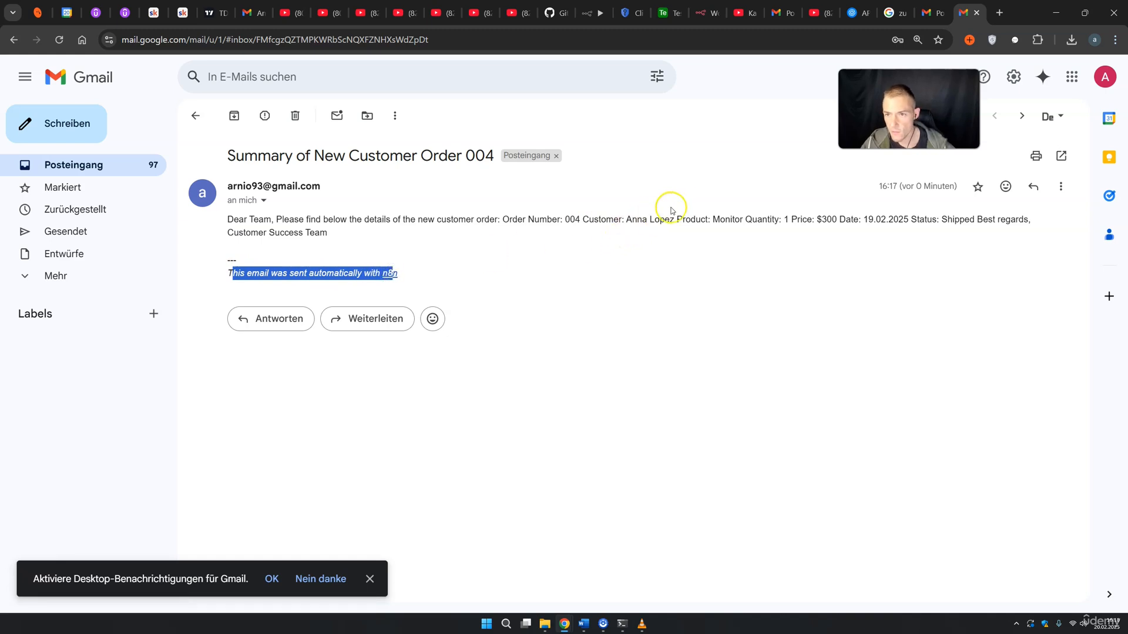
Step: Switch back to the n8n workflow and set the Gmail node's Email Type to Text
click(589, 12)
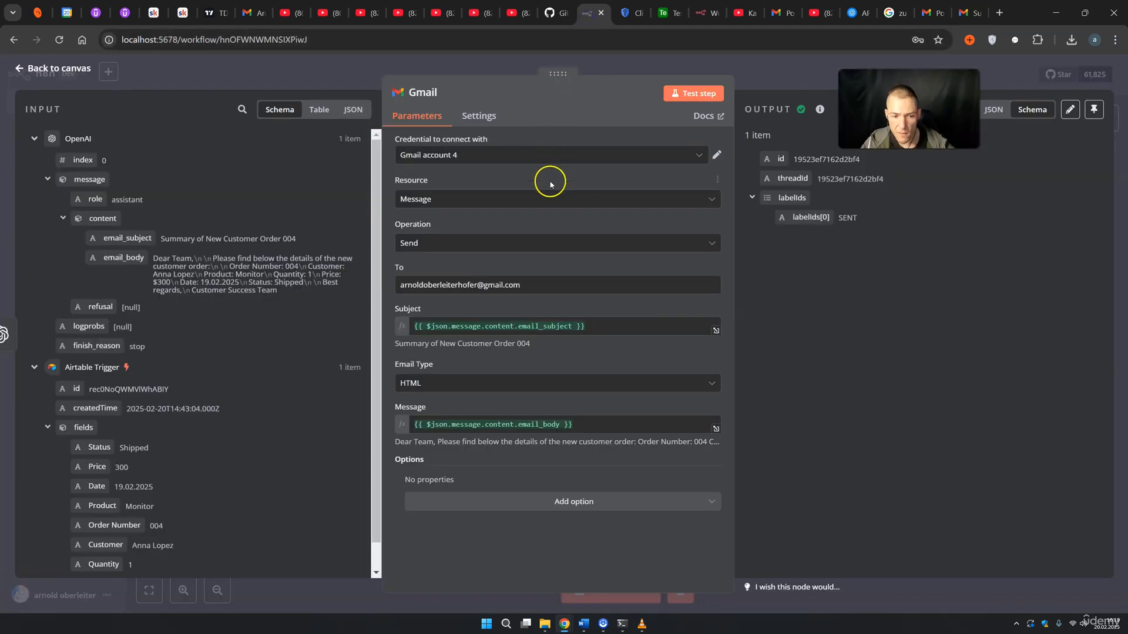
click(456, 383)
click(423, 409)
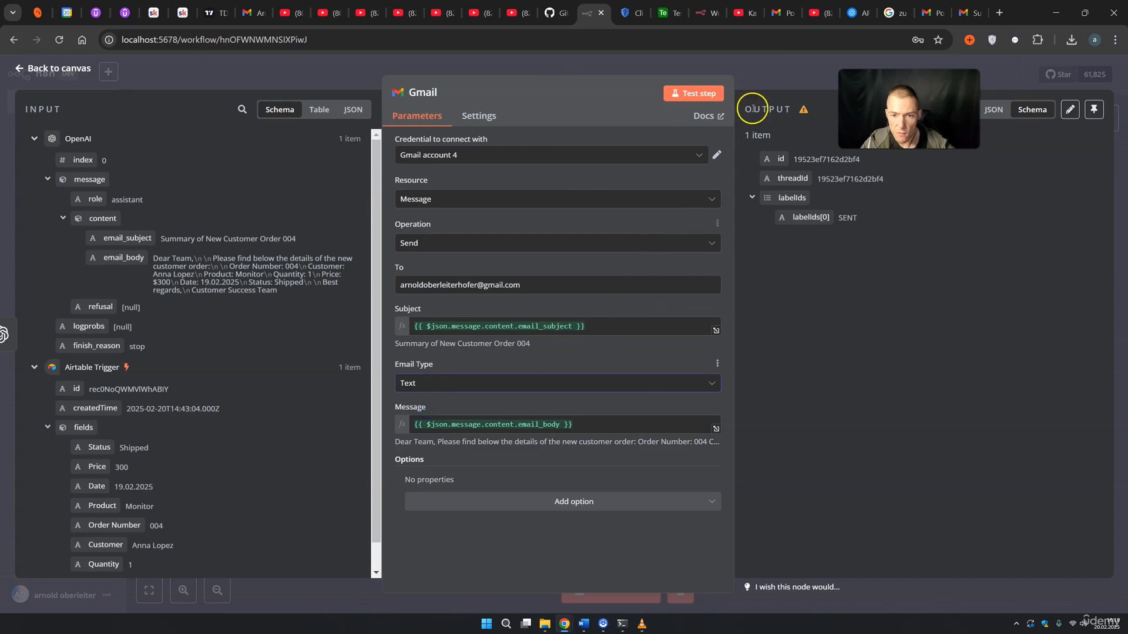
click(750, 79)
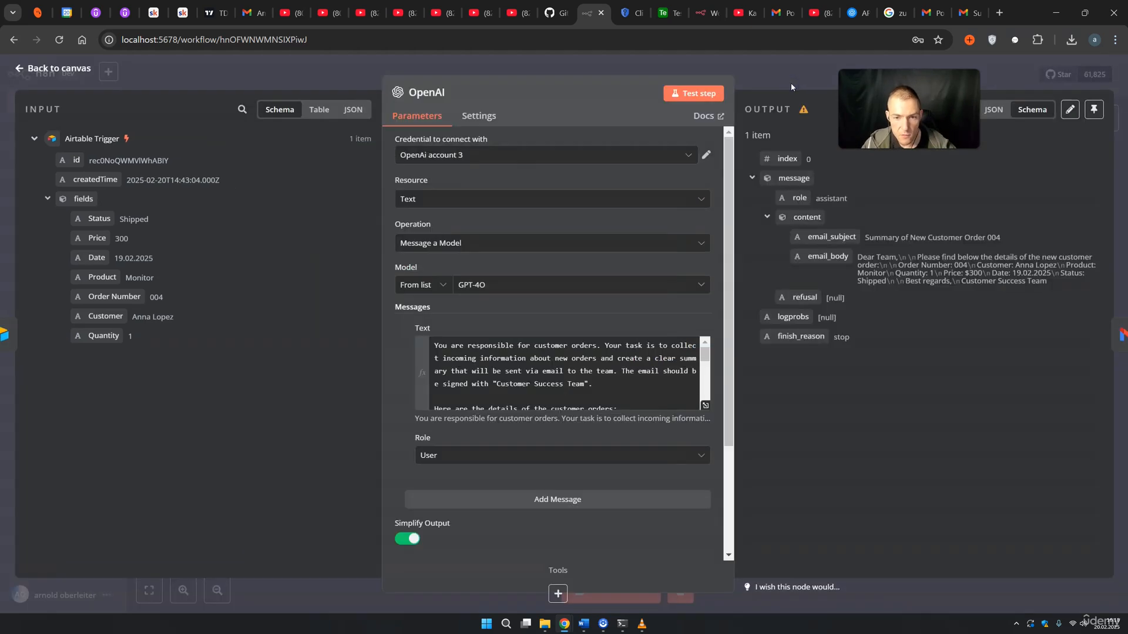
click(791, 83)
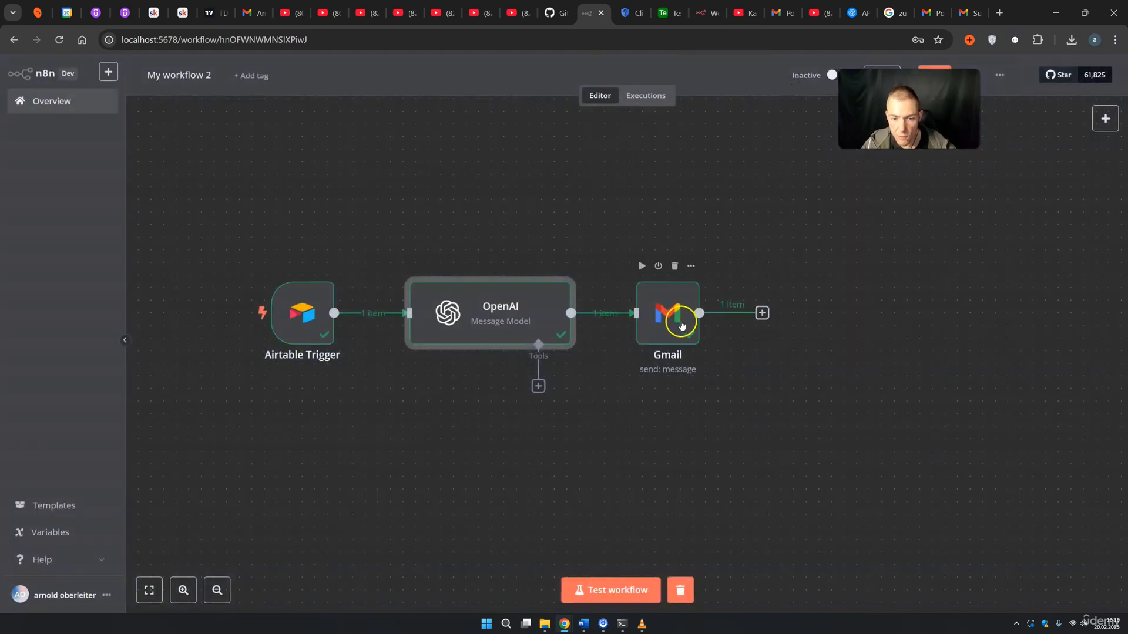
Step: Add the Append n8n Attribution option to the Gmail node and turn it off
double_click(680, 320)
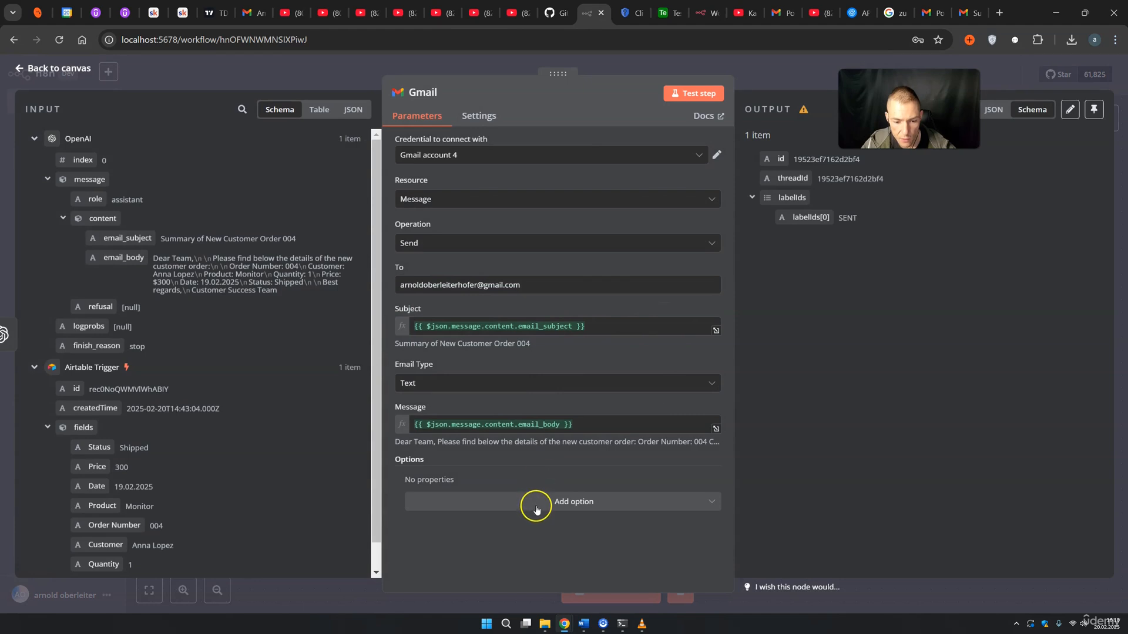
click(535, 507)
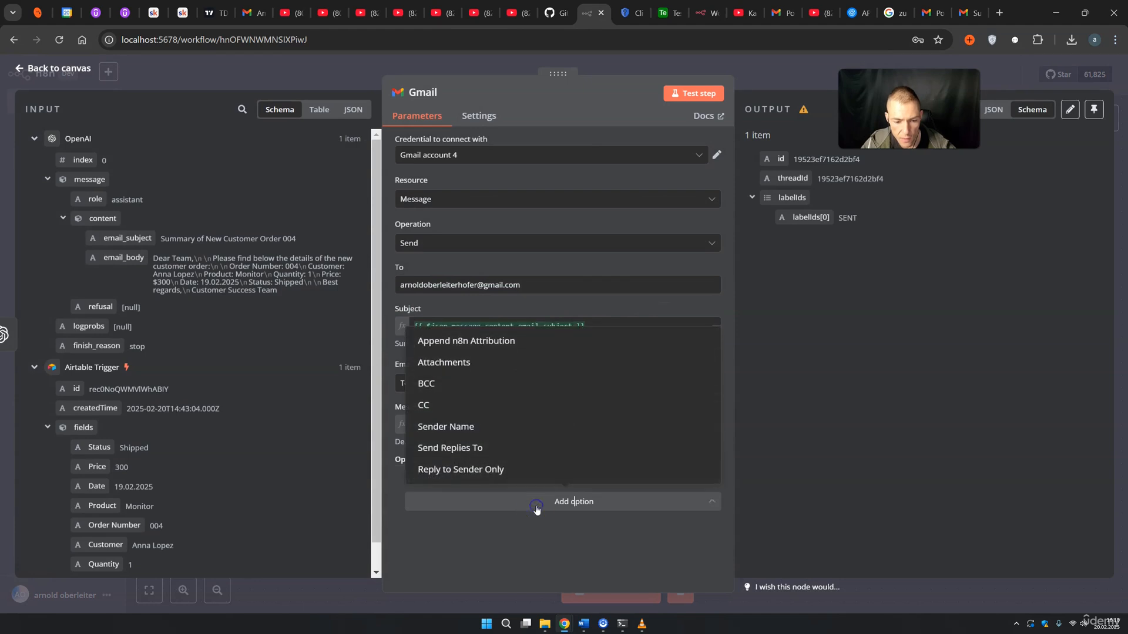
click(466, 342)
click(427, 497)
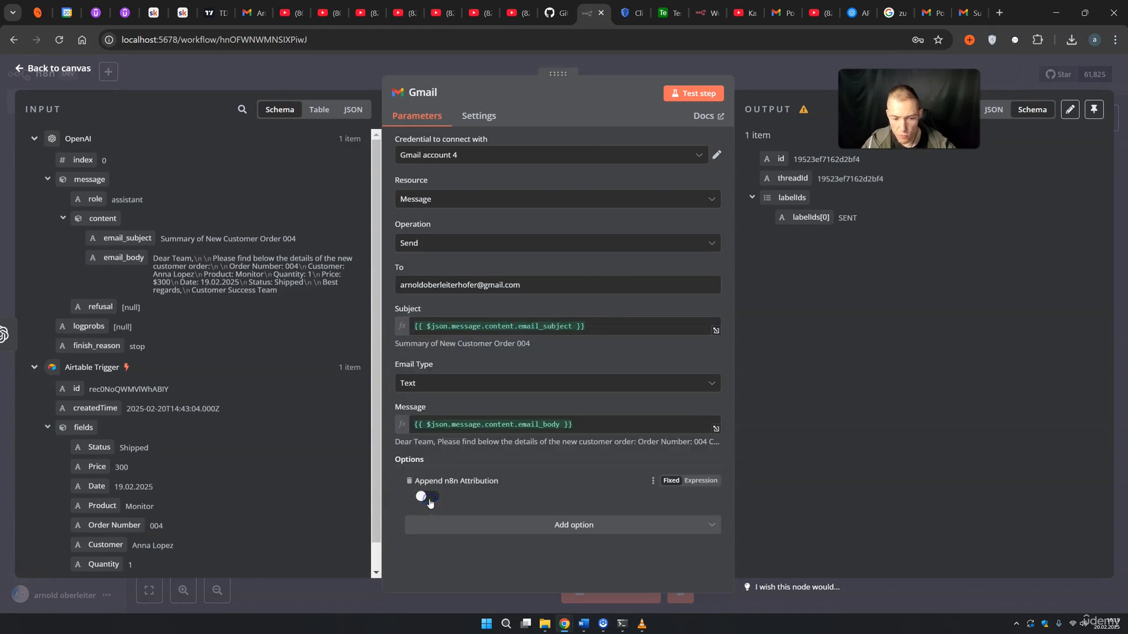
click(750, 84)
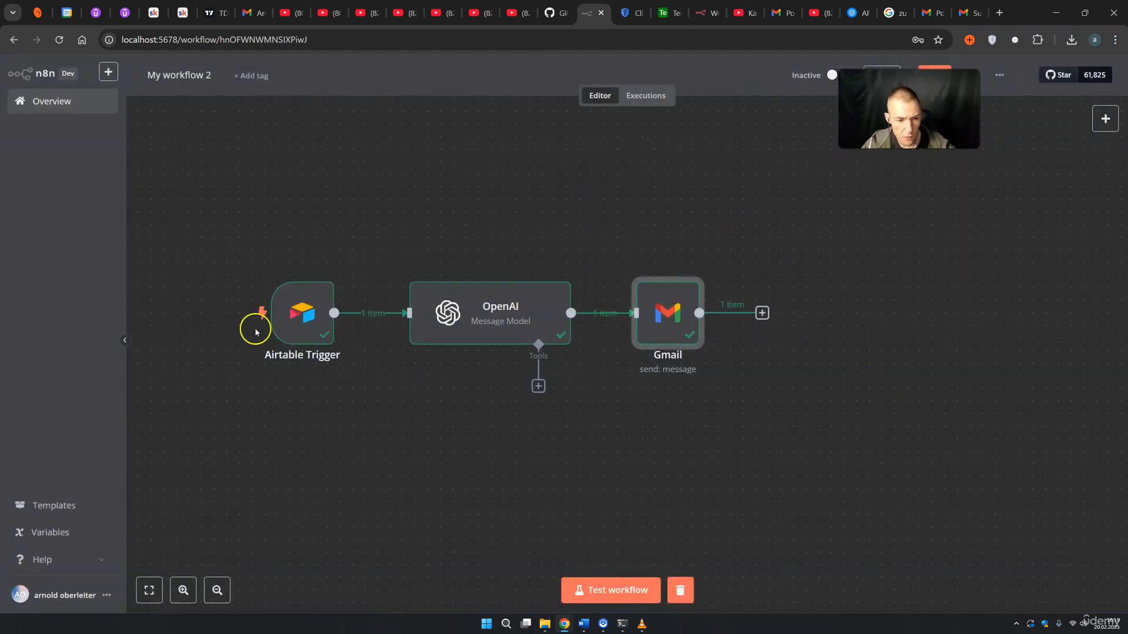
Step: Fetch a fresh test event in the Airtable Trigger node and return to the canvas
double_click(297, 317)
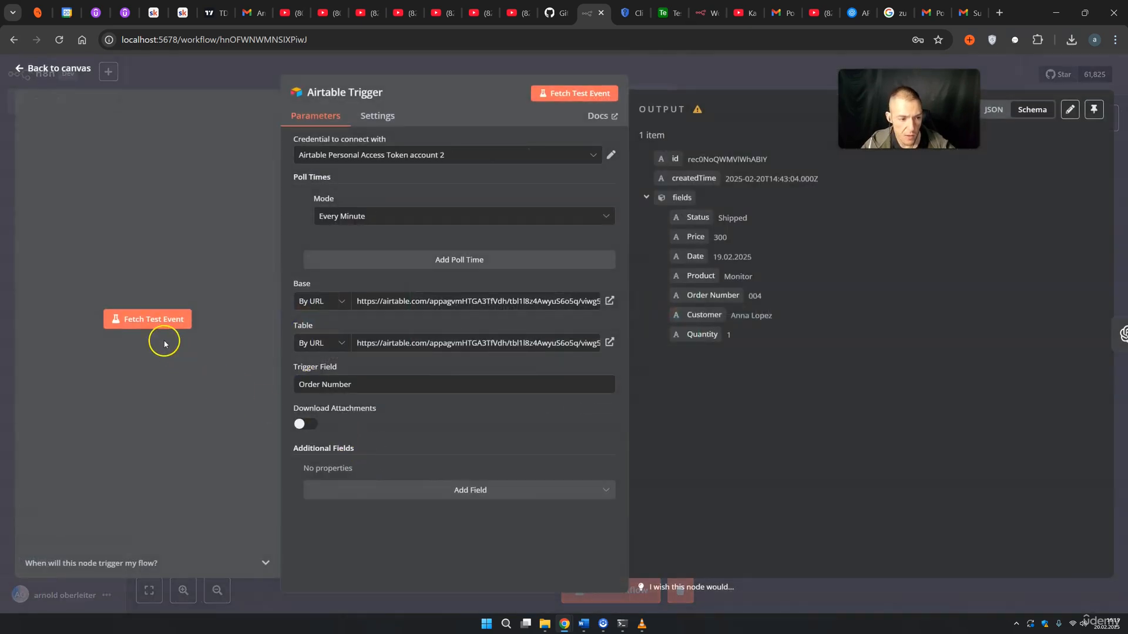
click(159, 322)
click(755, 305)
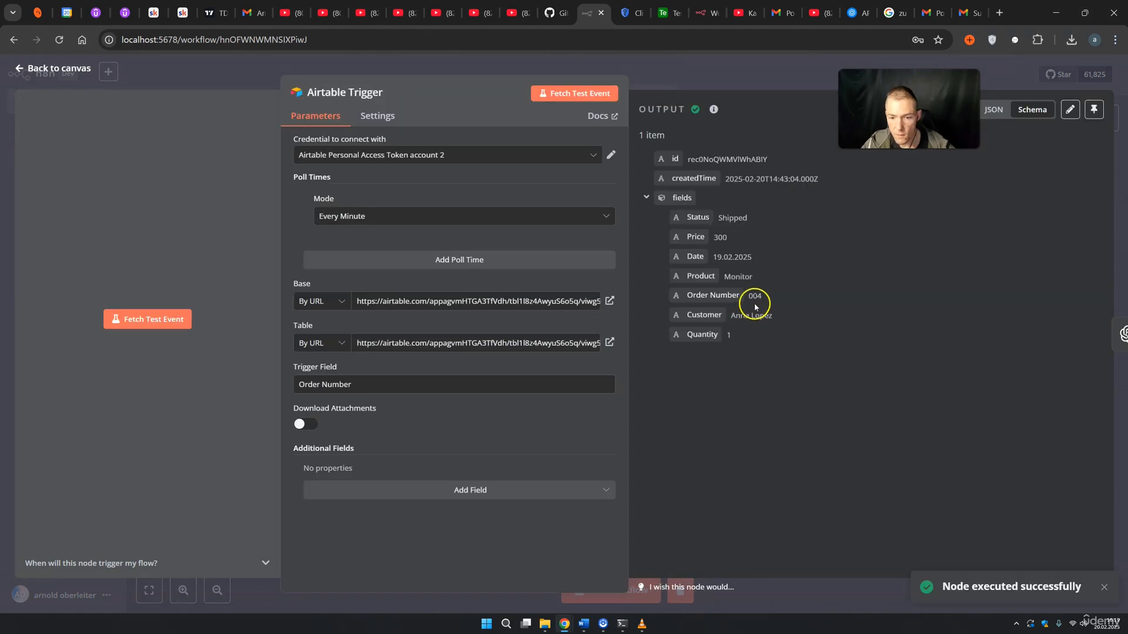
click(612, 67)
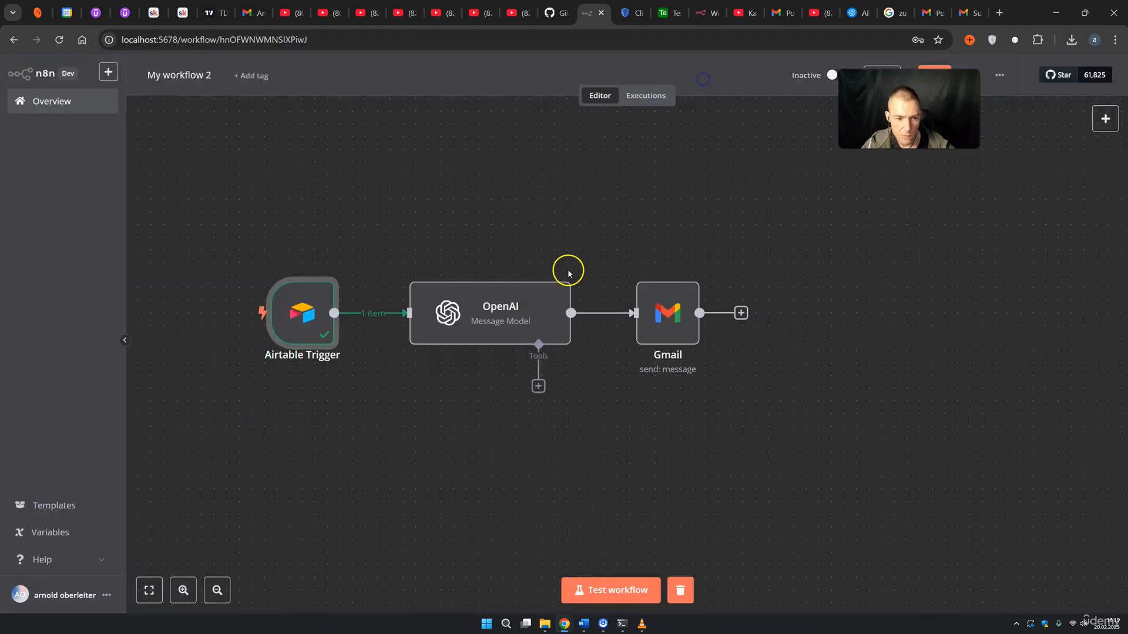
Step: Test the OpenAI node to regenerate the order summary and test the Gmail node to send it
double_click(502, 319)
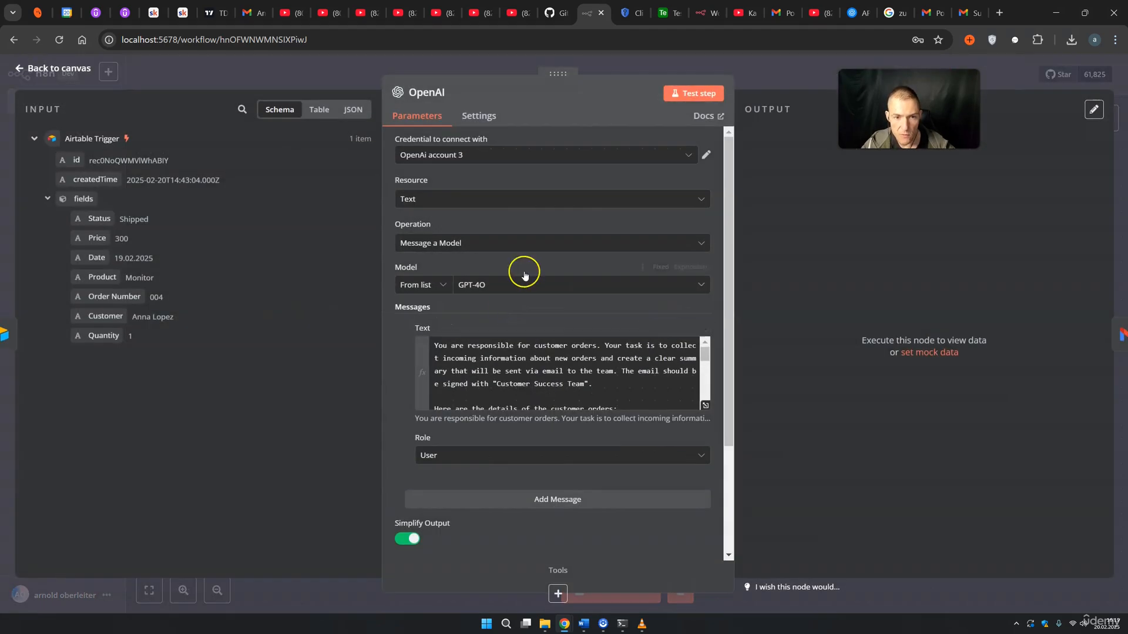
click(691, 93)
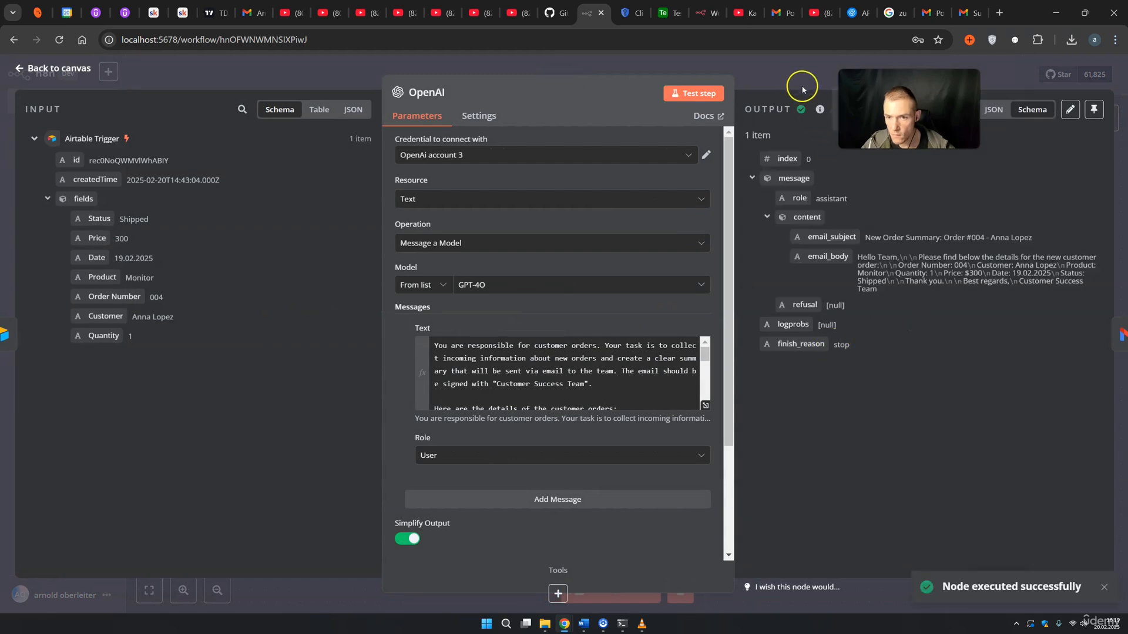
key(Escape)
double_click(673, 316)
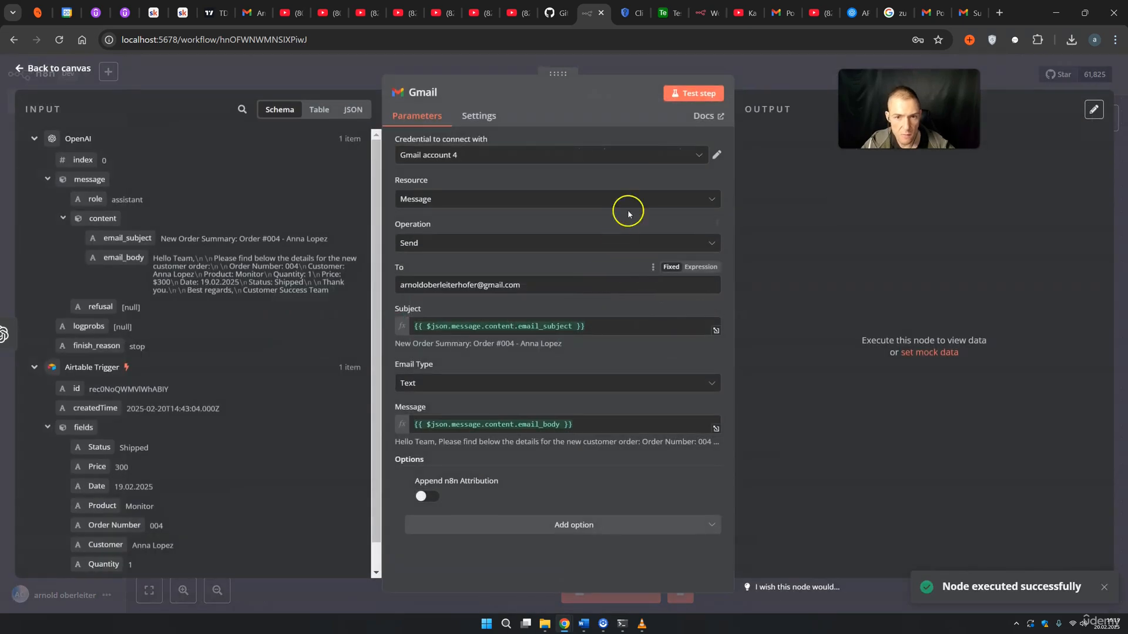
click(689, 94)
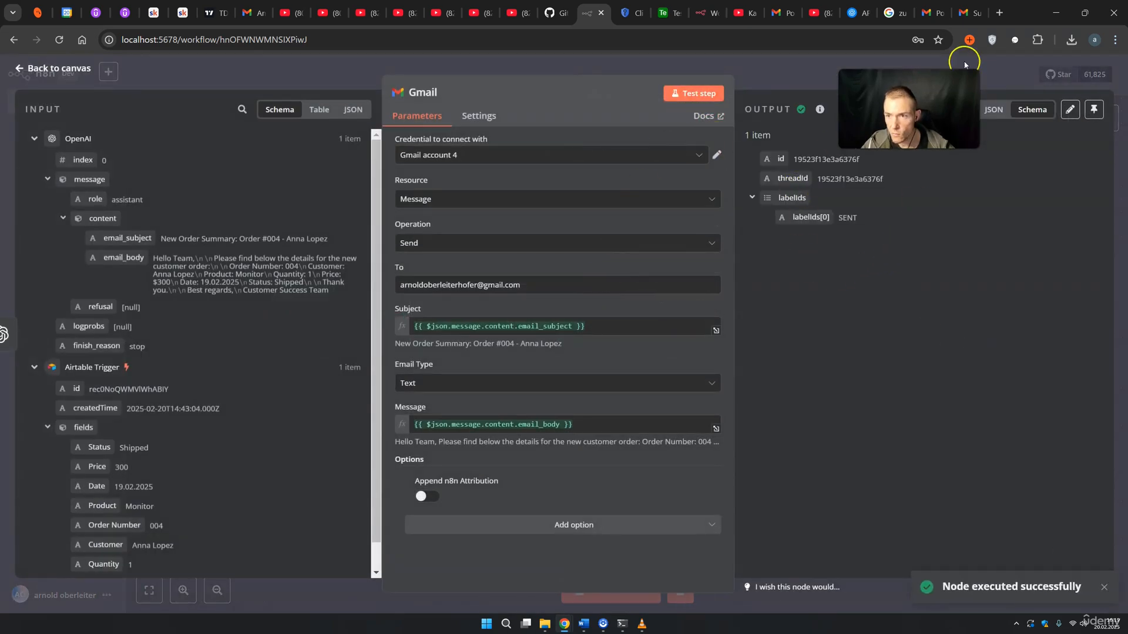
Step: Open the newest order summary in the Gmail inbox, check its greeting, order details and sign-off, and return to the n8n workflow
click(966, 13)
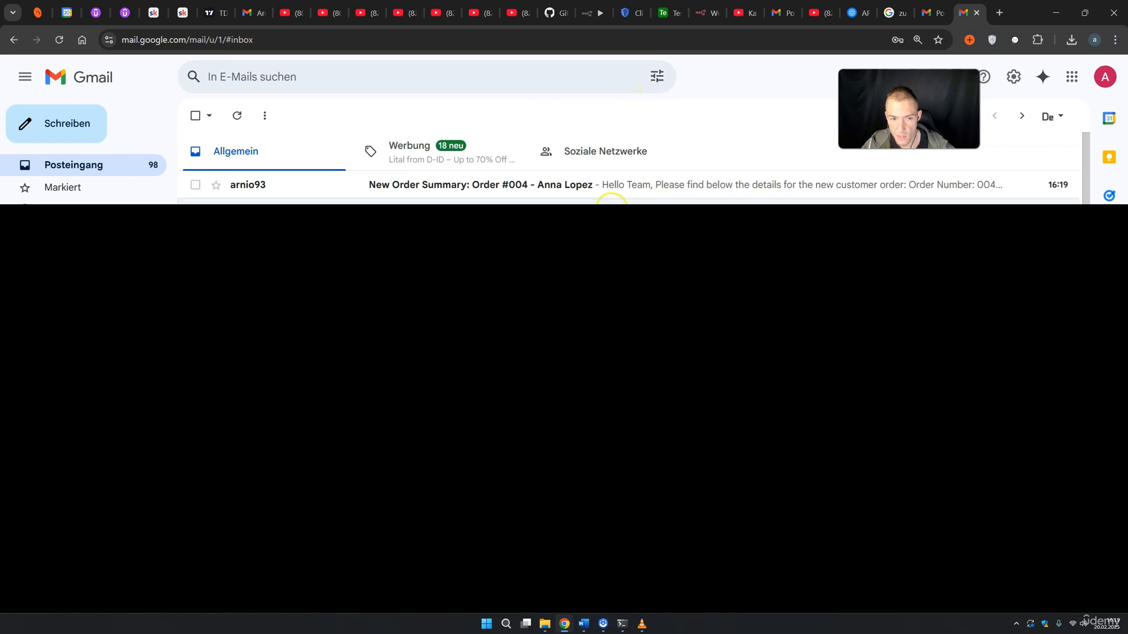
click(549, 187)
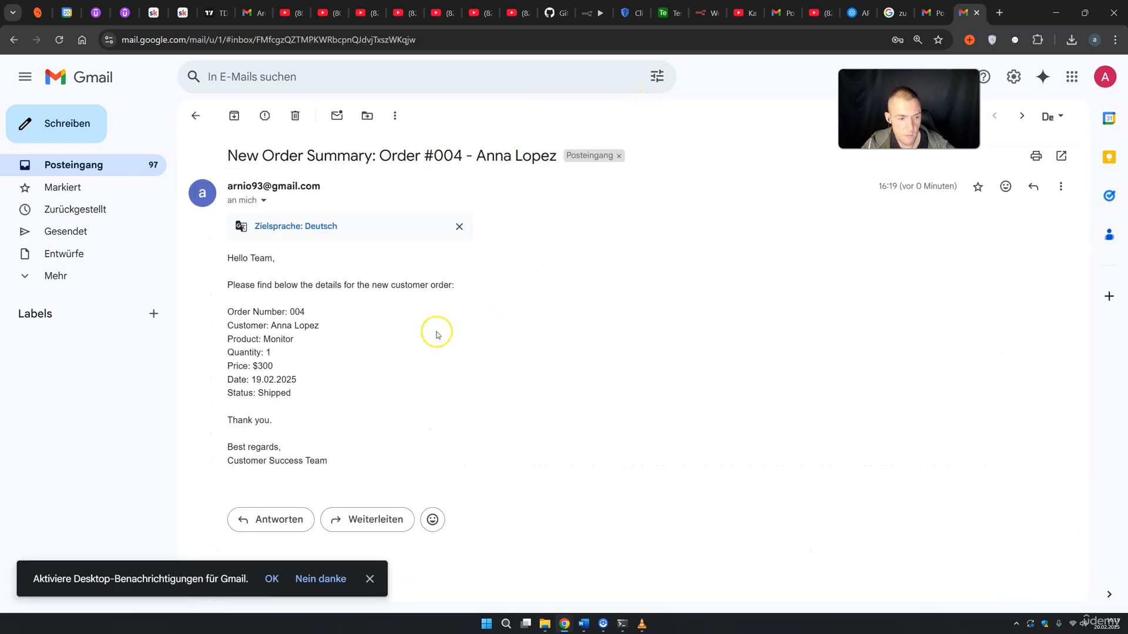
drag(243, 261, 288, 284)
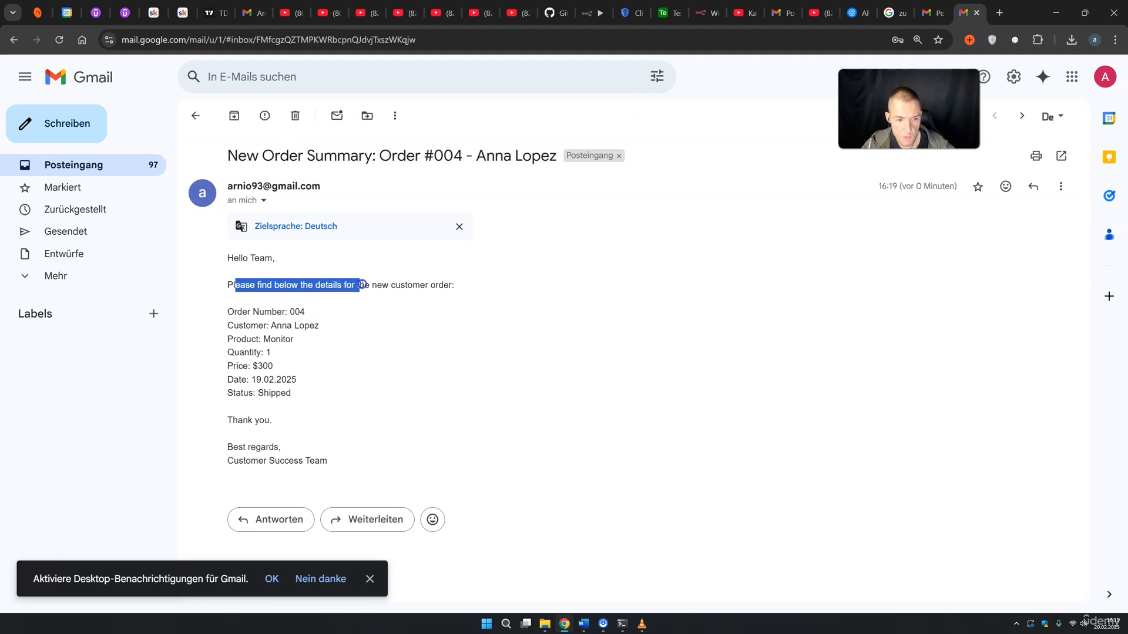
click(249, 312)
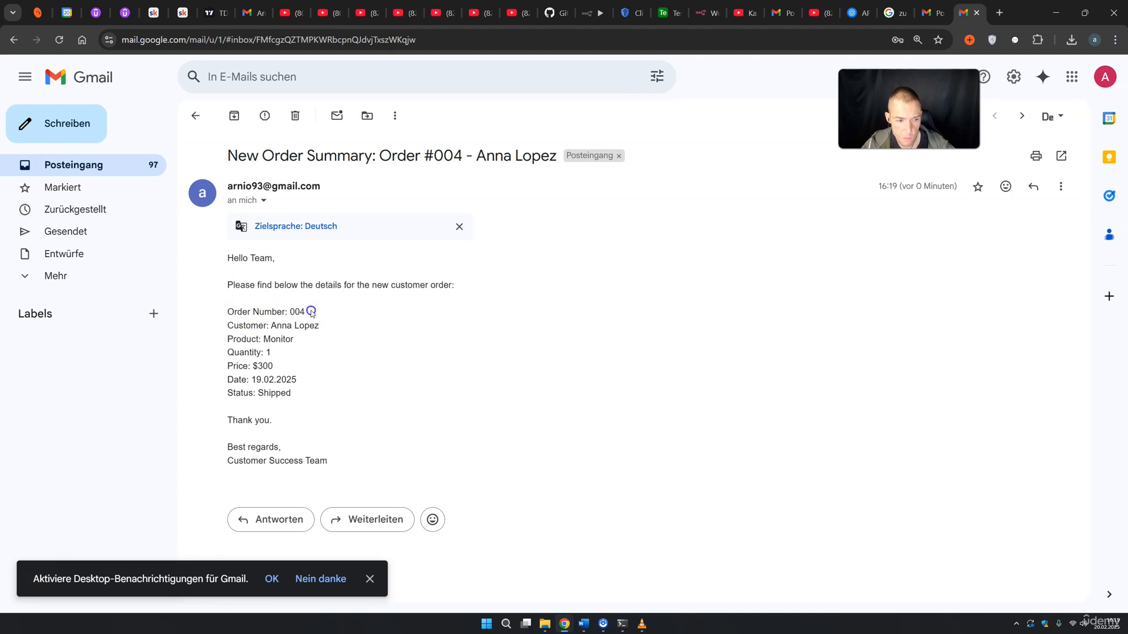
drag(230, 325, 257, 380)
drag(243, 420, 325, 464)
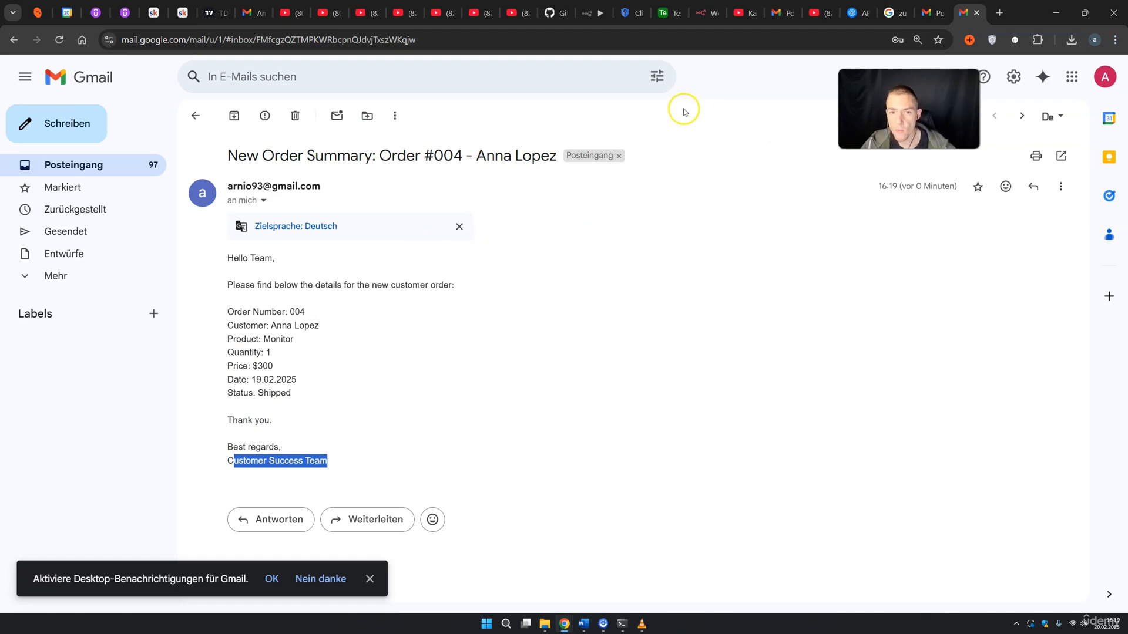
click(582, 14)
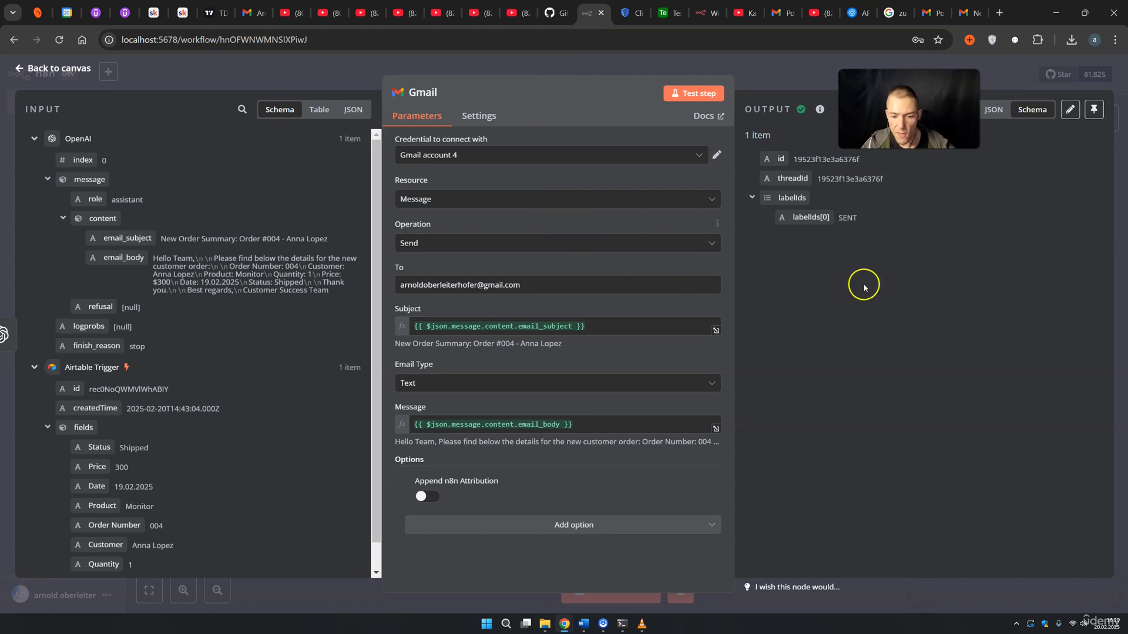
Step: Return from the Gmail node to the canvas and activate the workflow
click(782, 85)
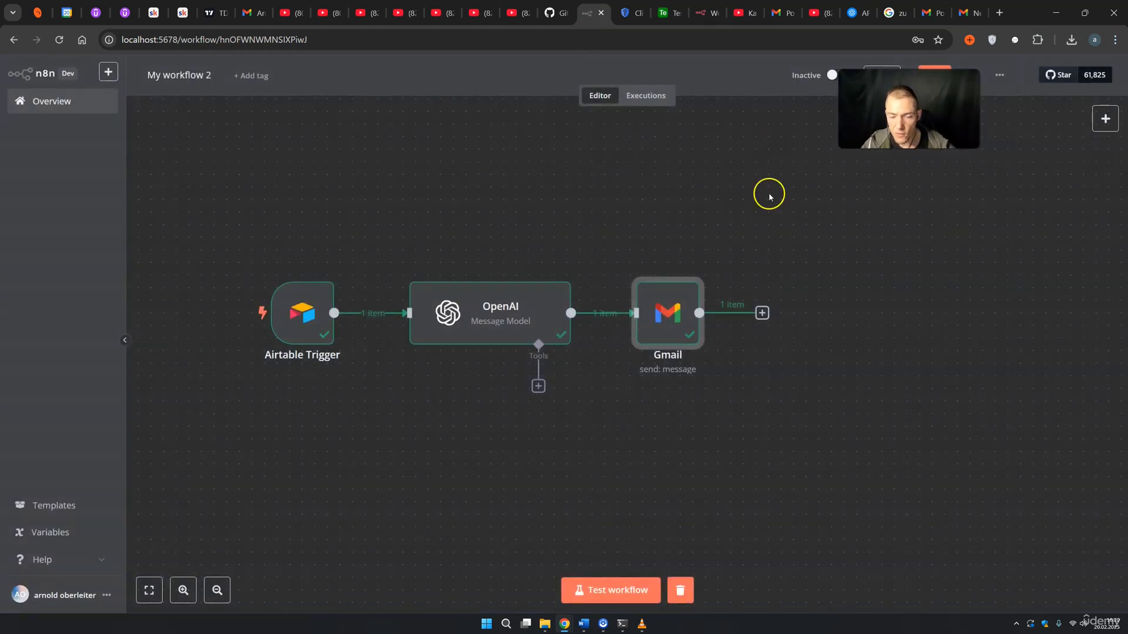
drag(908, 109, 947, 204)
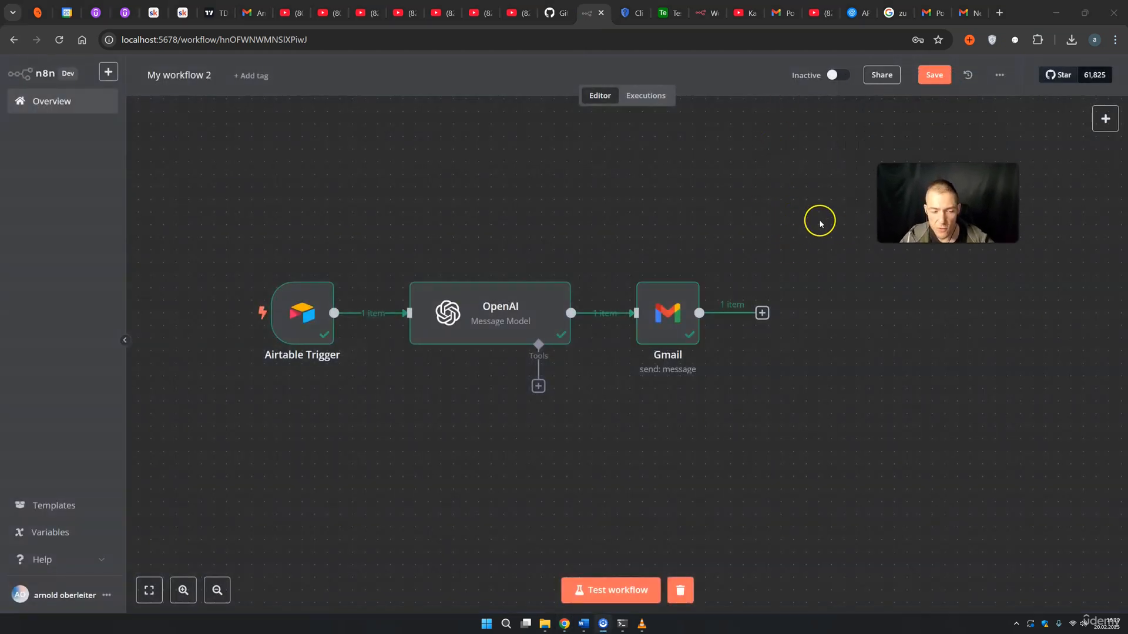
click(833, 76)
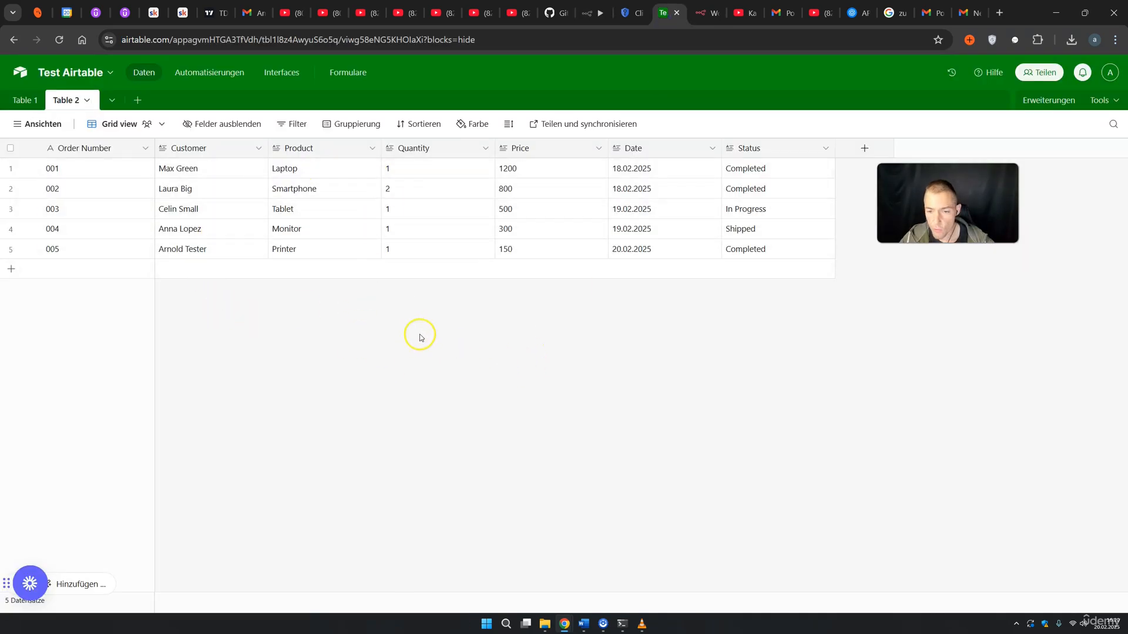
Step: Back in n8n, check the Airtable Trigger's poll time and the workflow's past executions, and return to the editor
click(590, 12)
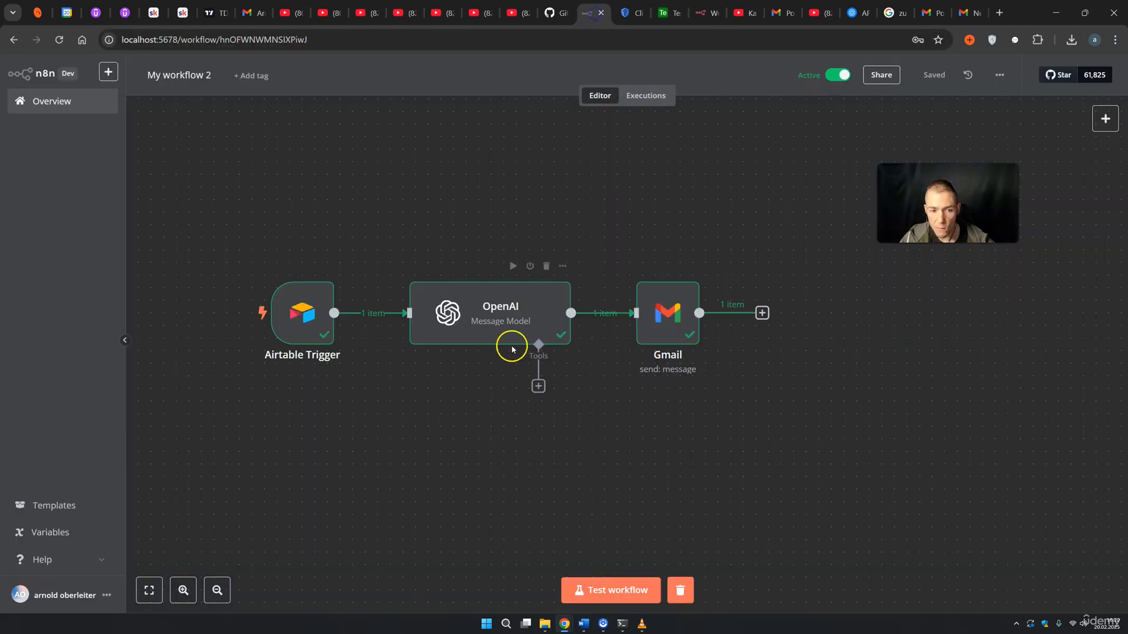
double_click(311, 315)
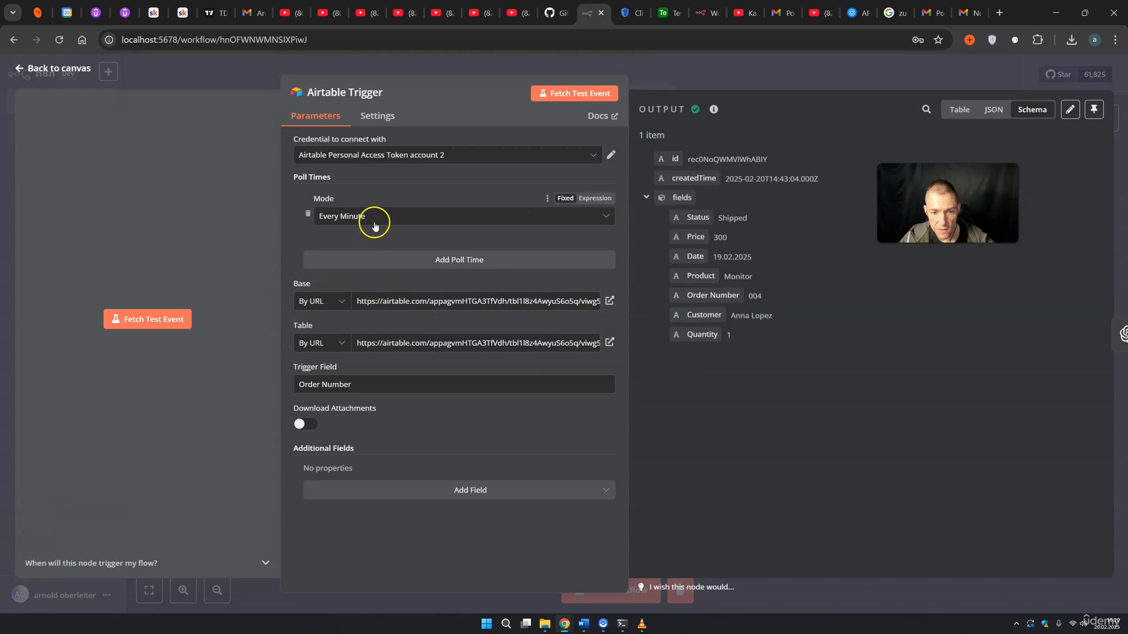
click(703, 86)
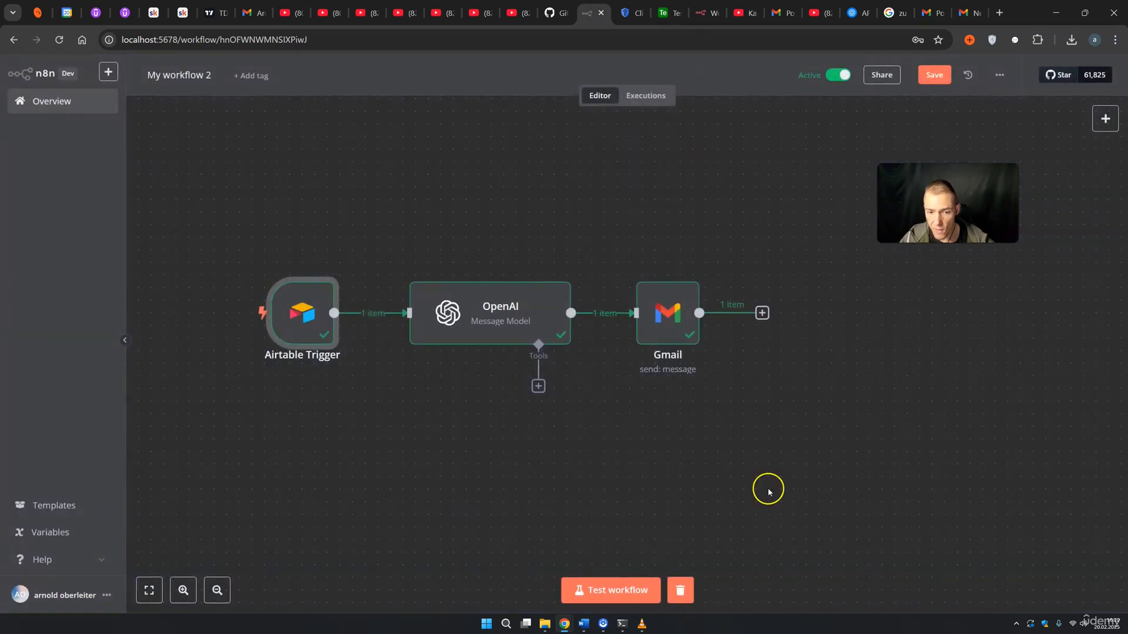
click(643, 95)
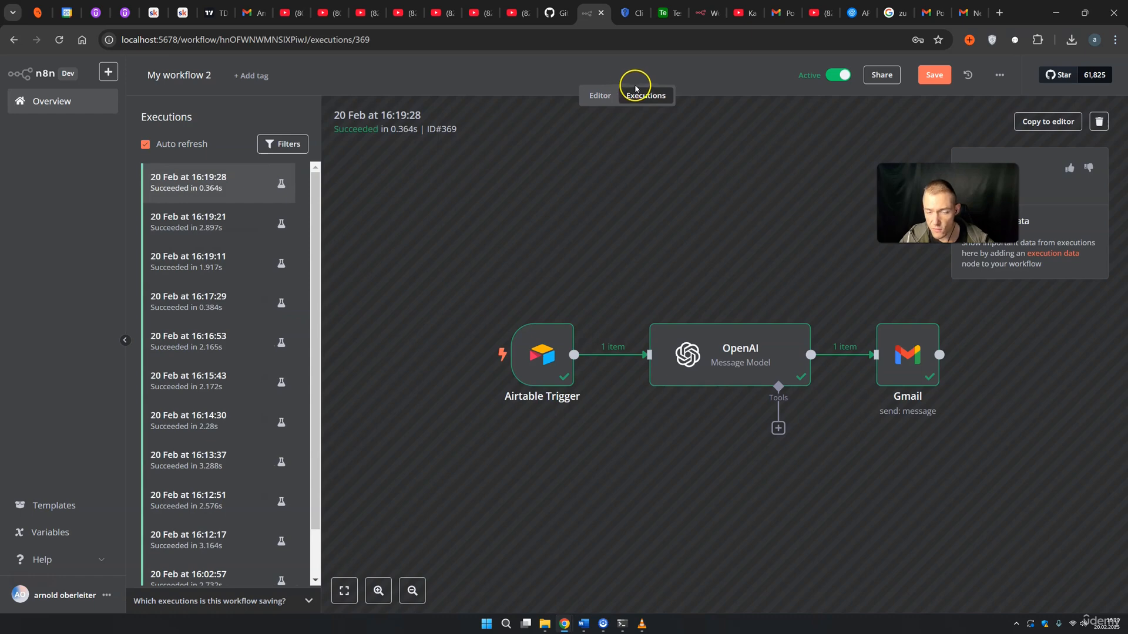
click(600, 95)
click(630, 211)
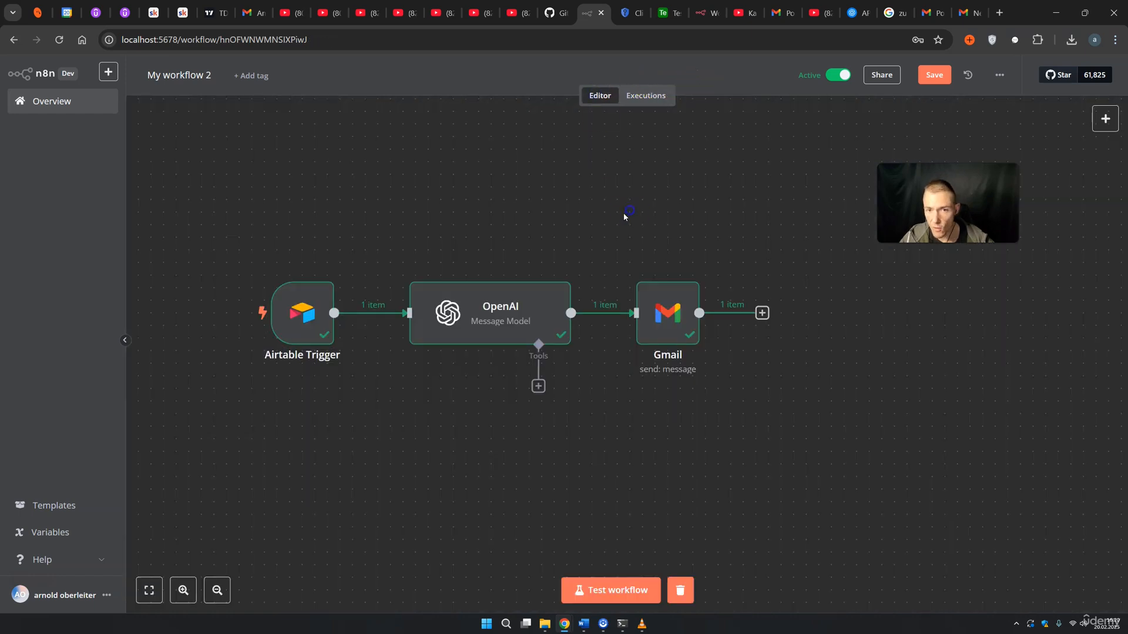
Step: In Airtable, add a new record to Table 2 with the next order number, the customer's name and the product Printer
click(666, 14)
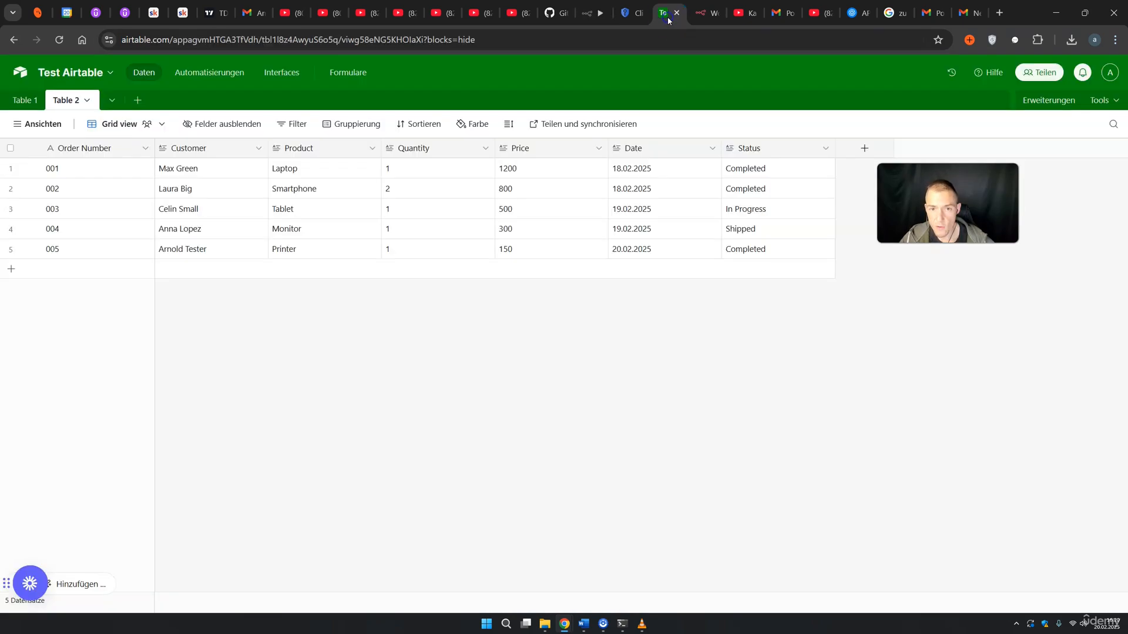
click(103, 268)
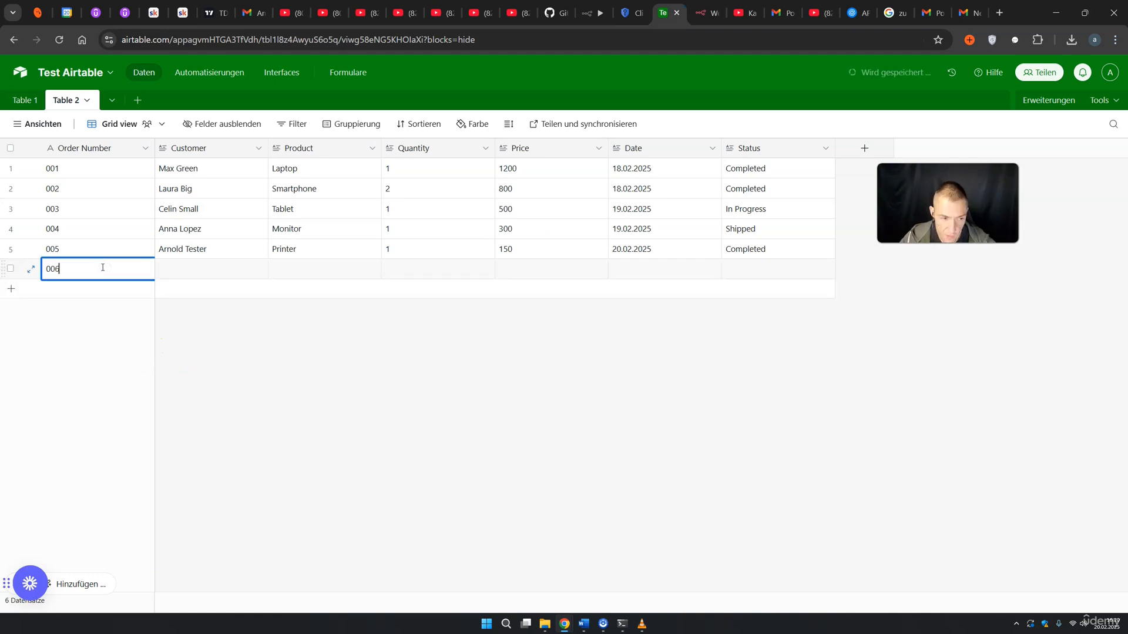
click(218, 274)
click(219, 272)
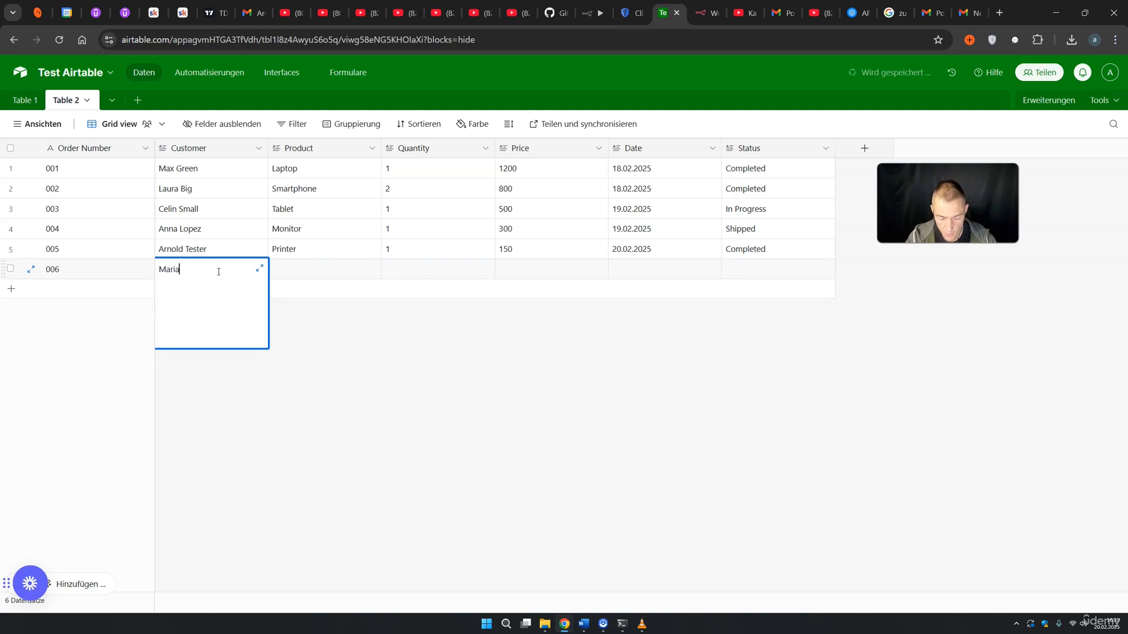
click(304, 269)
text(Printer)
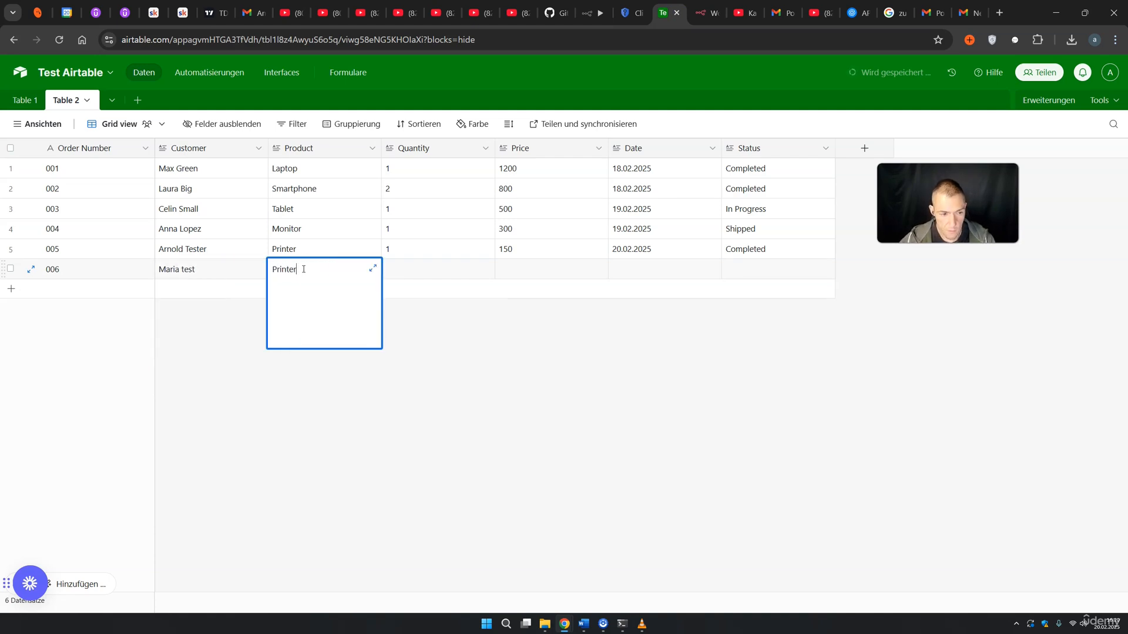
Step: Complete the new order record with quantity 2, price 300, date 20.02.2025 and status Completed
click(415, 269)
text(2)
click(534, 270)
text(300)
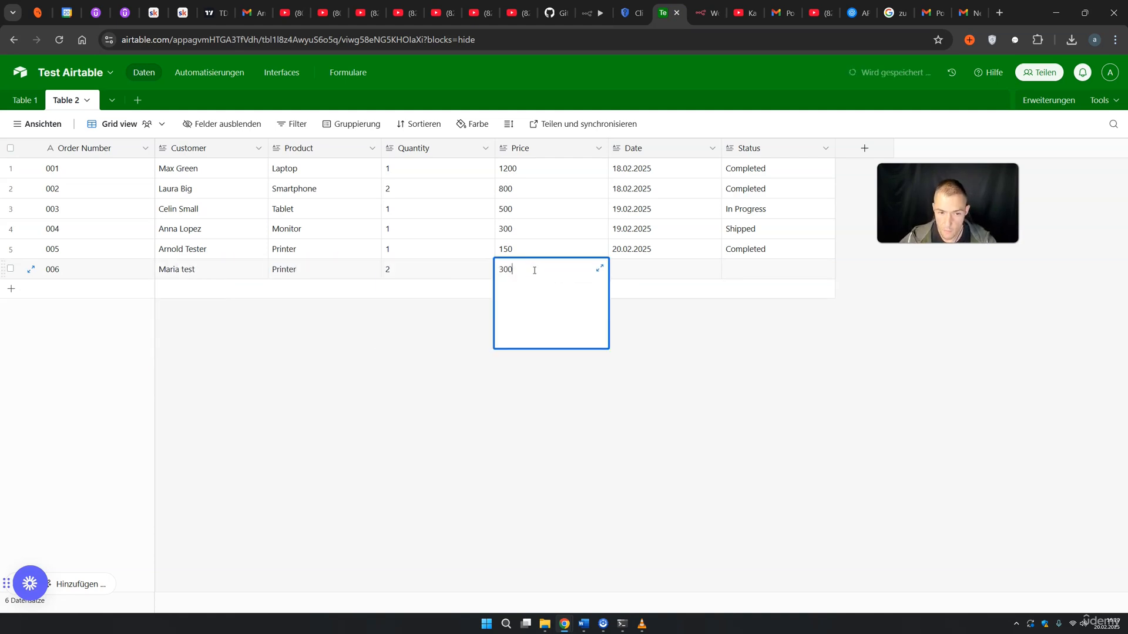
click(649, 271)
text(20.02.2025)
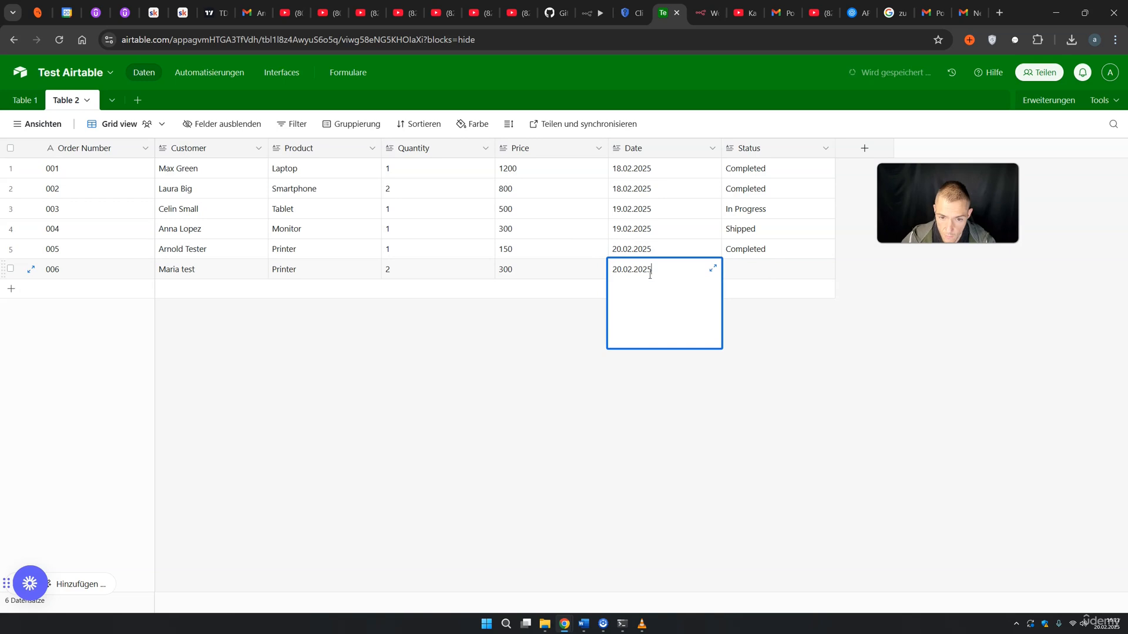
click(761, 265)
text(Completed)
click(736, 456)
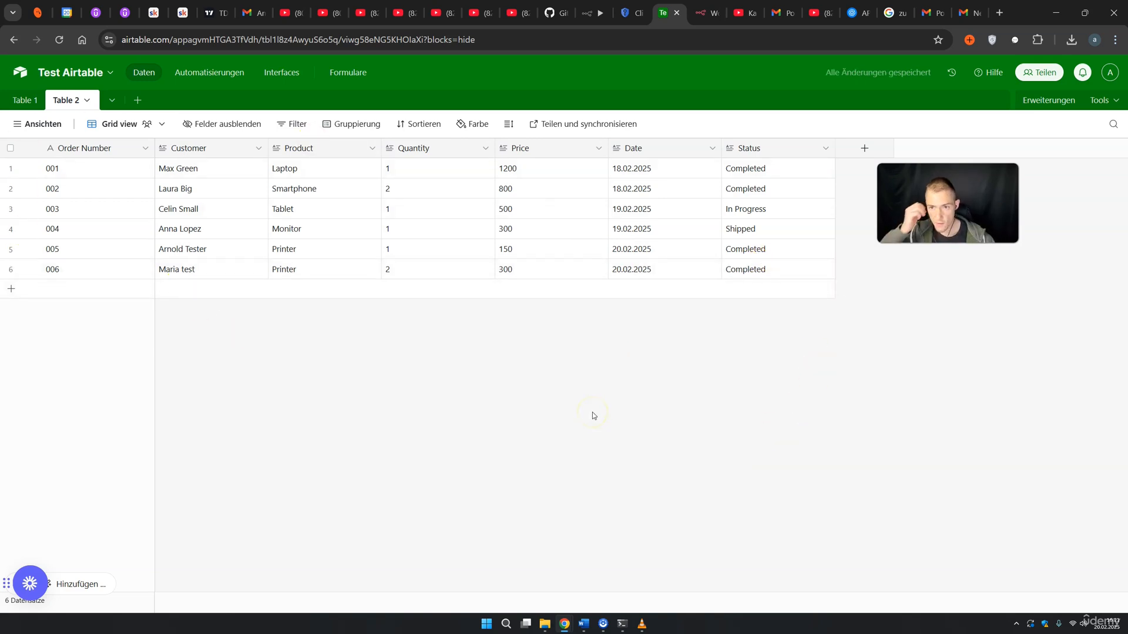
Step: Switch to n8n, look through the workflow's execution list for new runs, and return to the editor
click(591, 13)
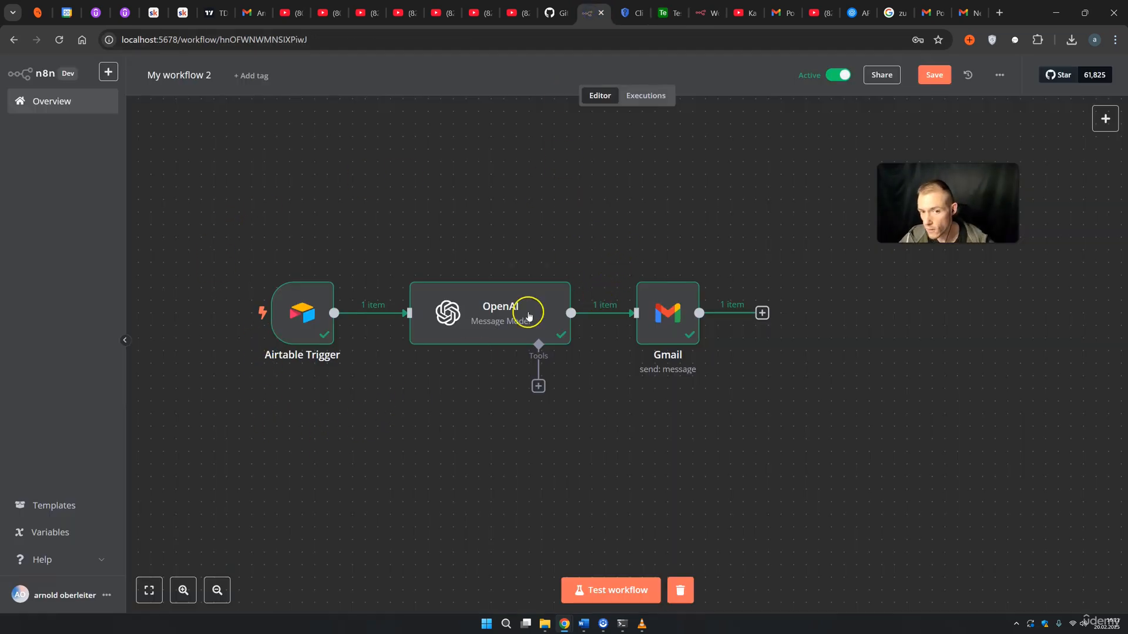
click(648, 96)
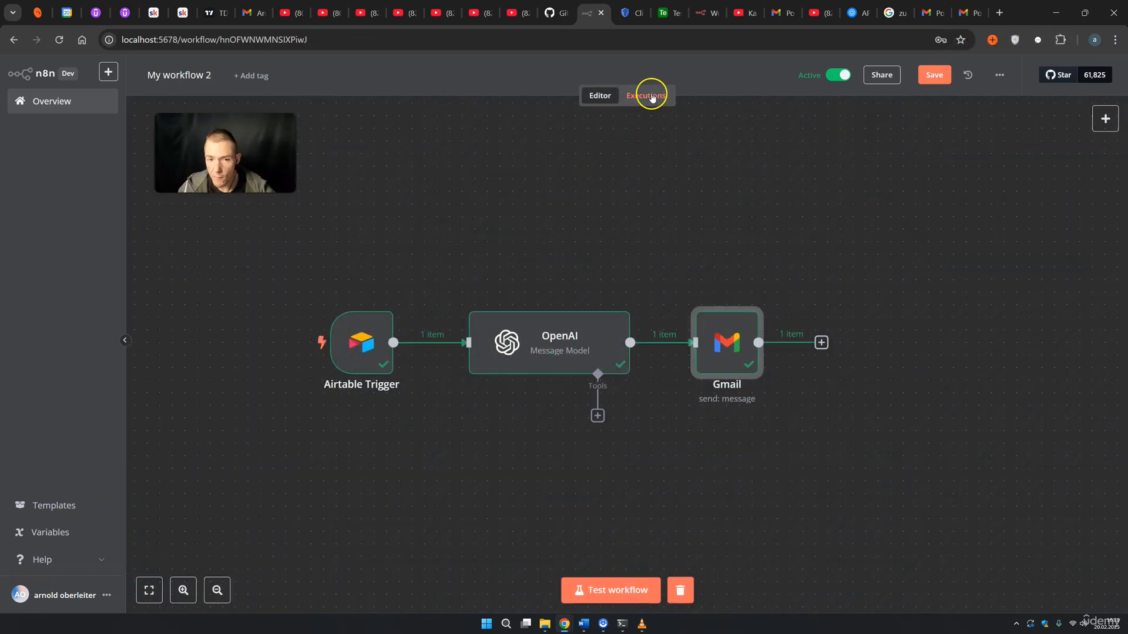
click(652, 96)
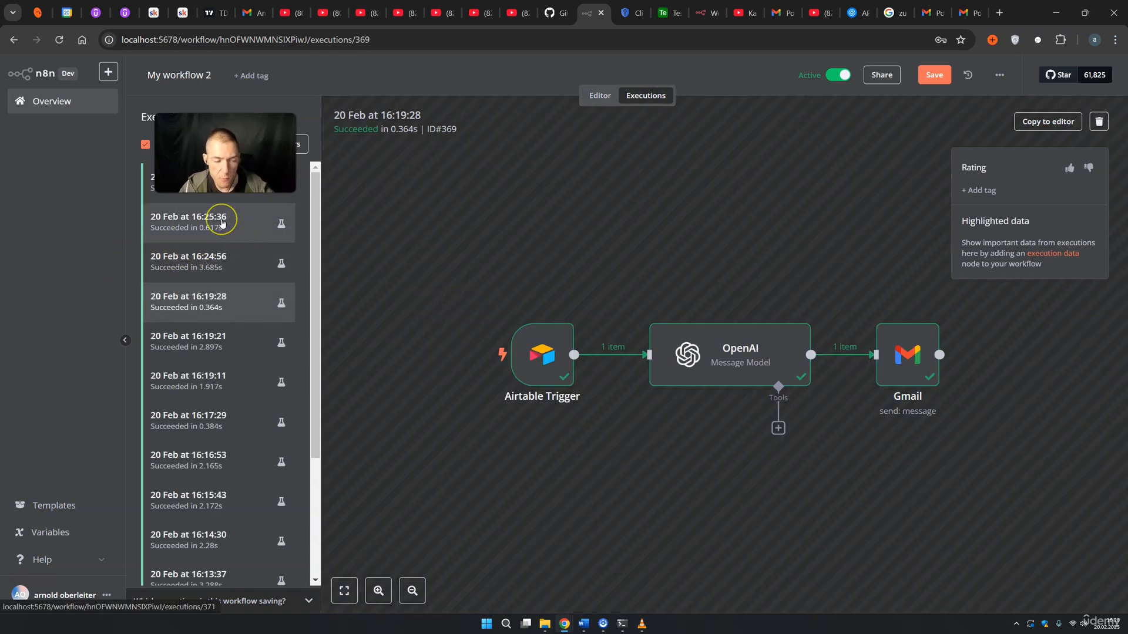
click(592, 109)
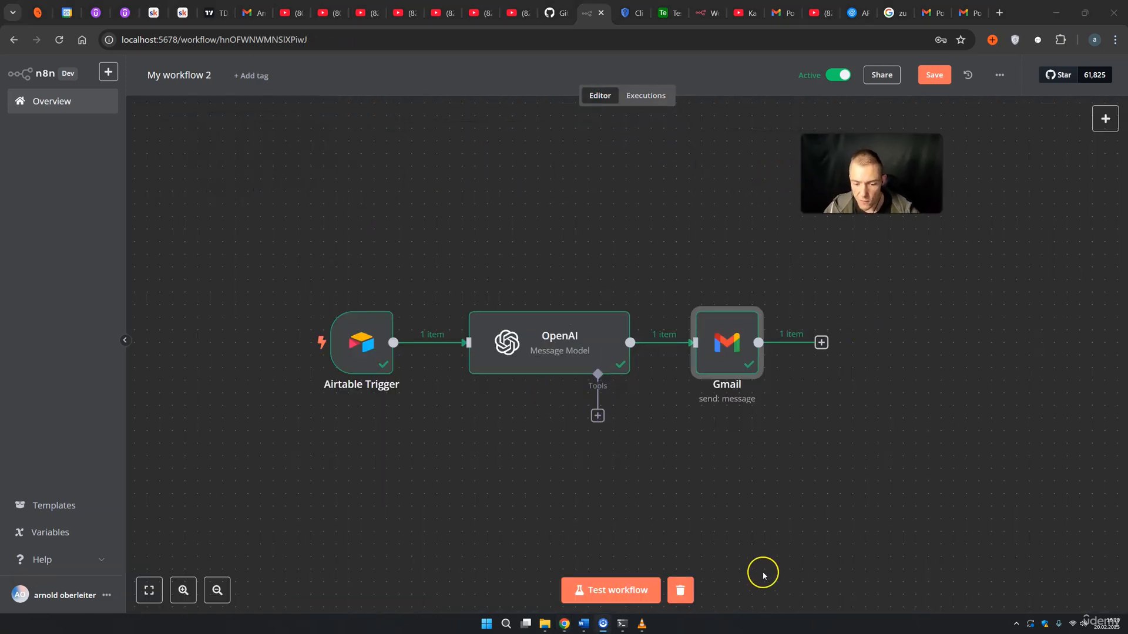
Step: Test the whole workflow and look at the resulting order summary in Gmail
click(643, 583)
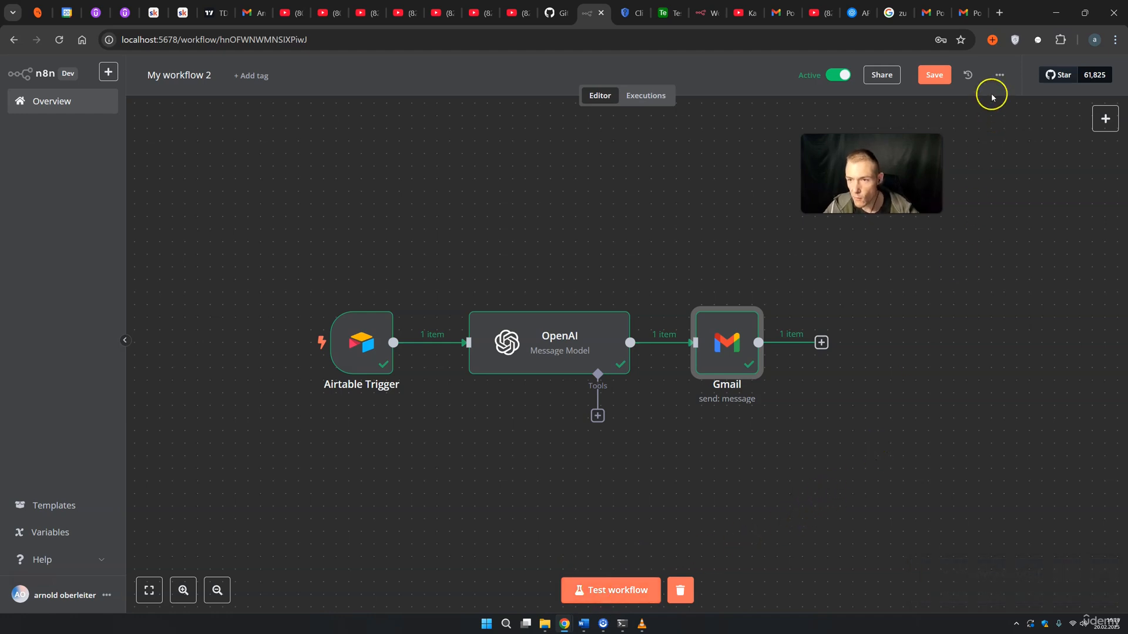
click(967, 12)
drag(277, 312, 303, 325)
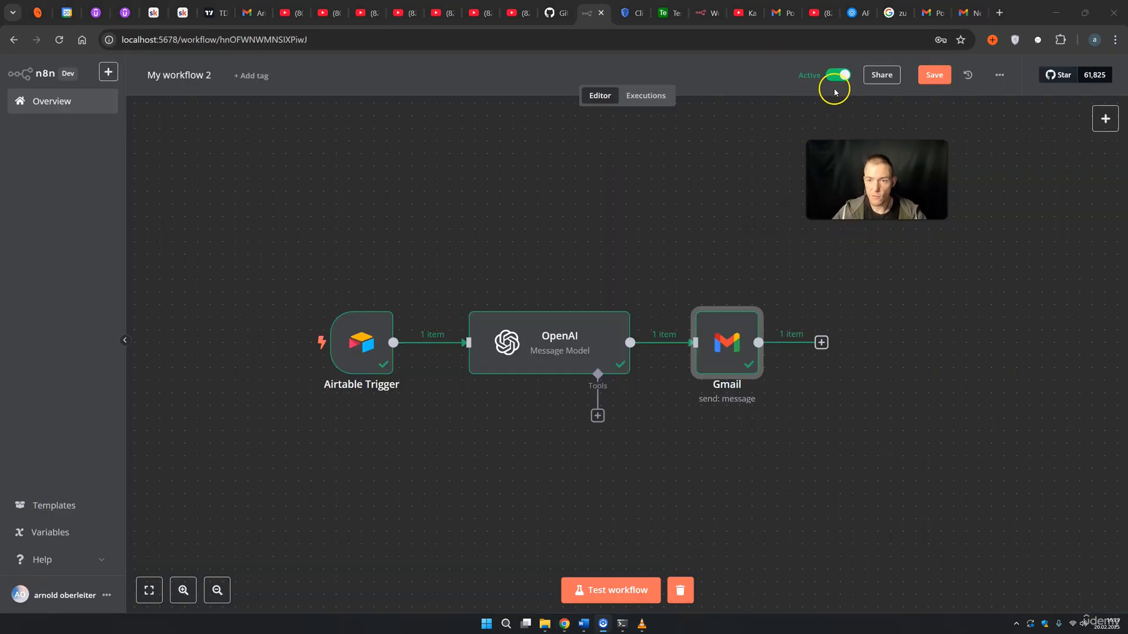
Step: Deactivate and reactivate the workflow, and reopen My workflow 2 from the overview of all workflows
click(835, 77)
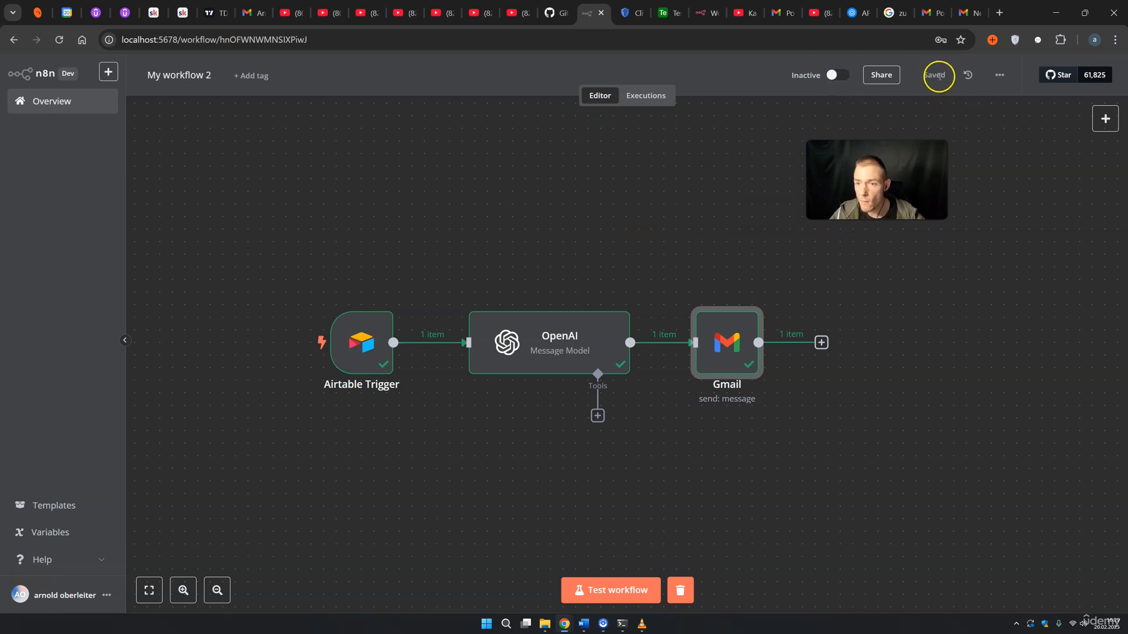
click(835, 75)
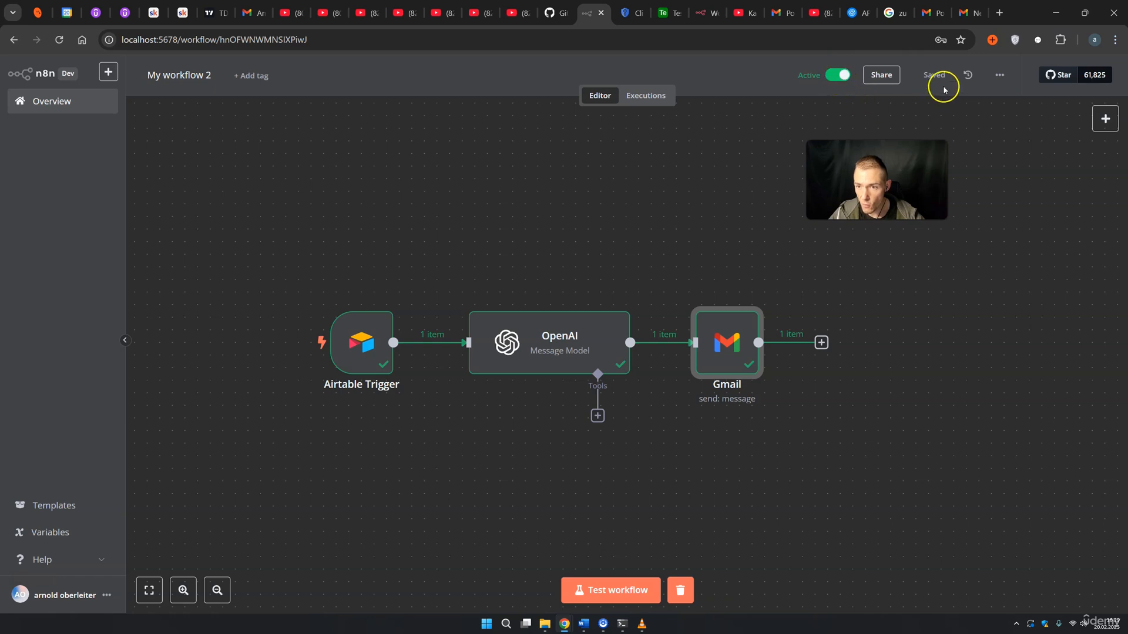
click(24, 103)
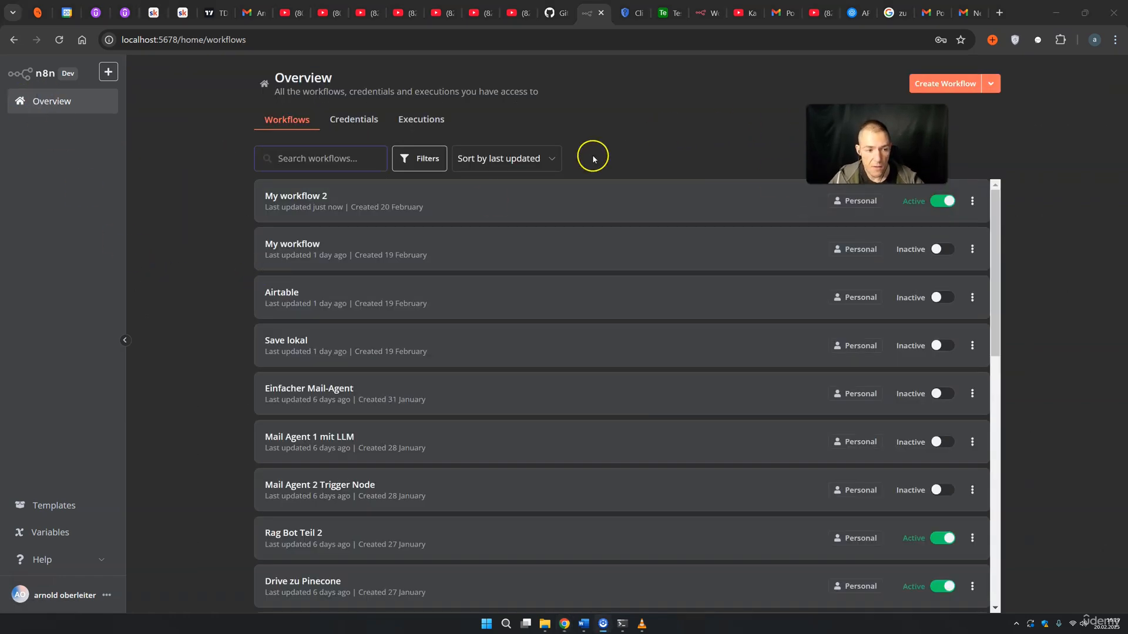
click(306, 203)
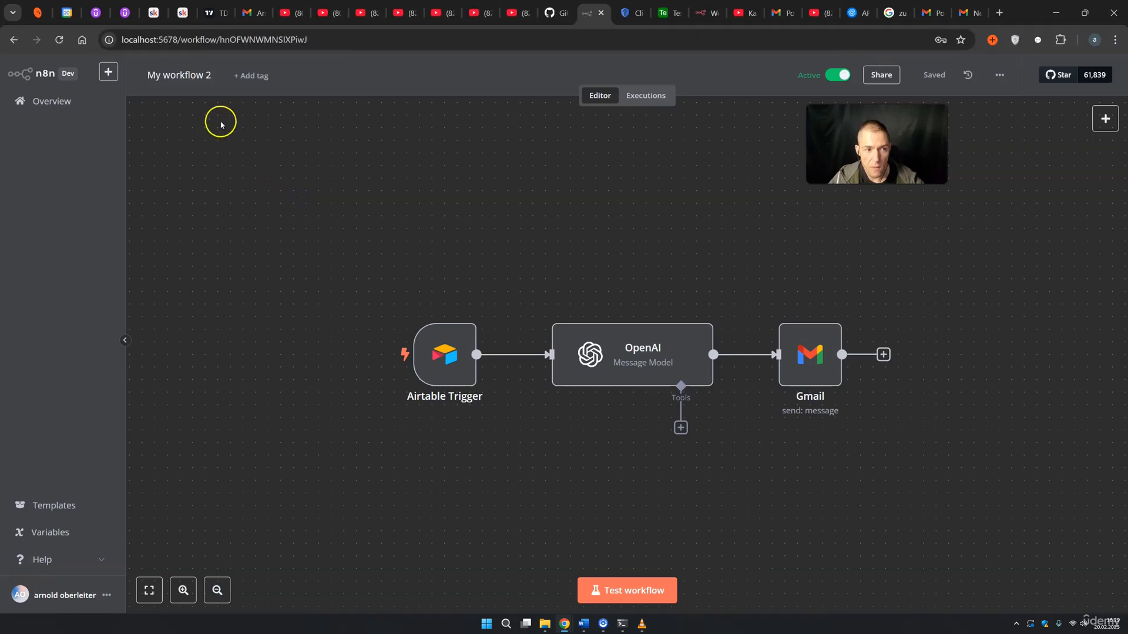
Step: Rename the workflow as "Airtable to mail"
click(215, 75)
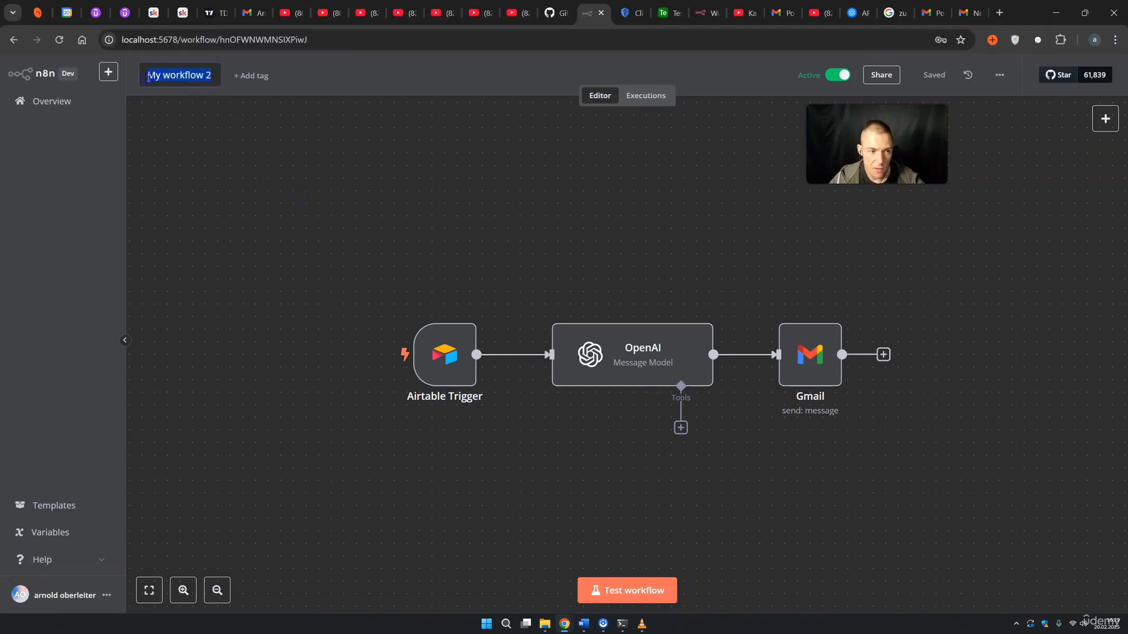
text(Airtau)
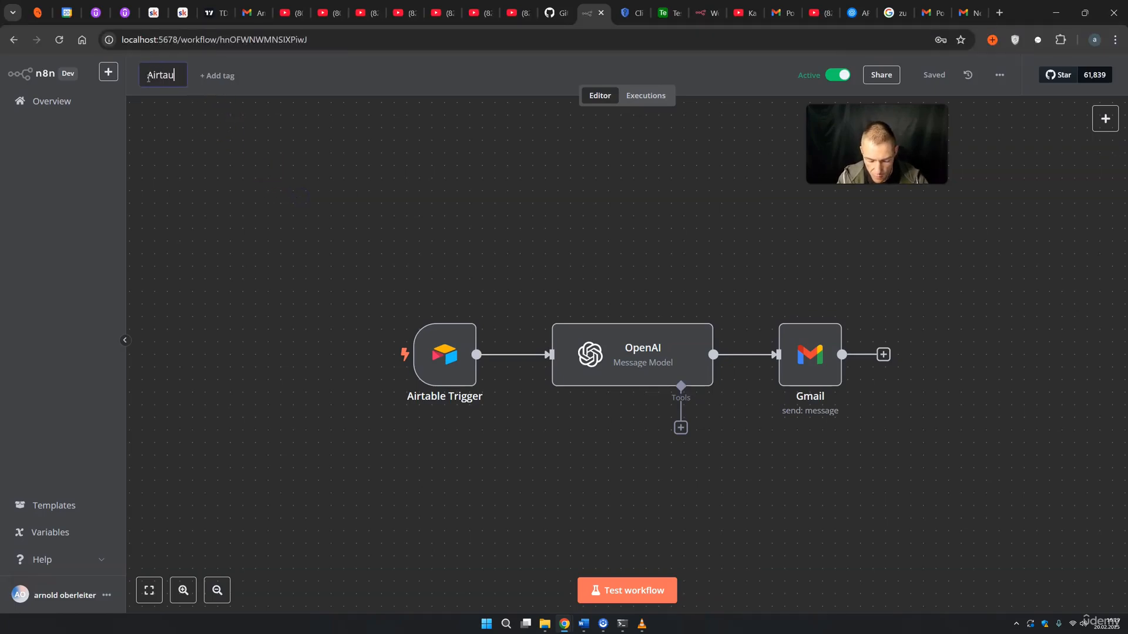
key(BackSpace)
text(ble ti mail)
key(Return)
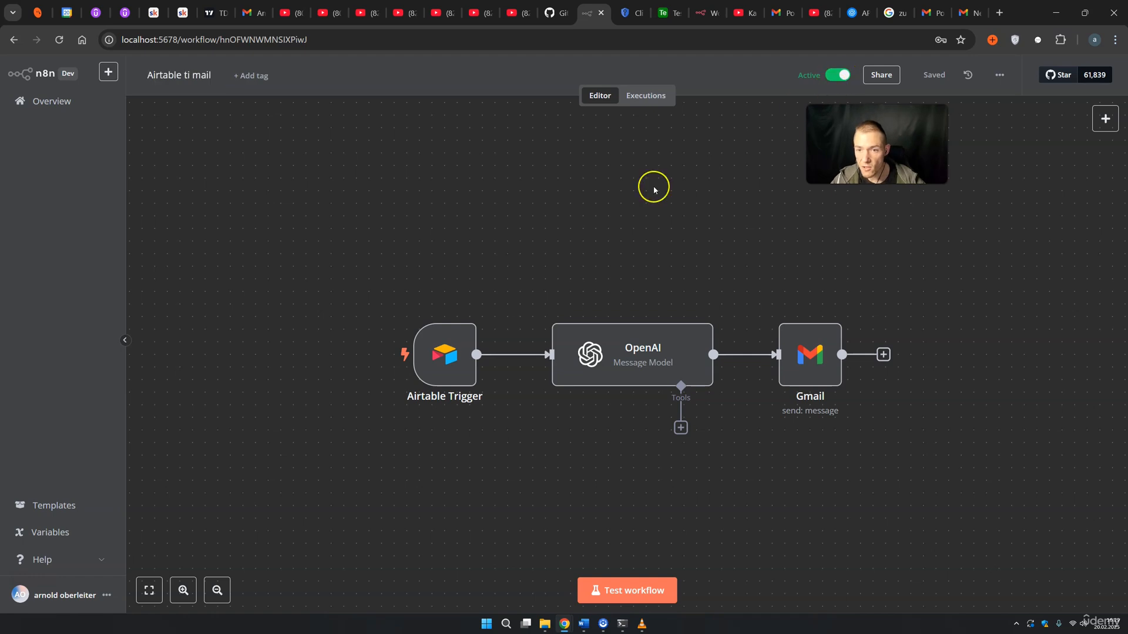
click(186, 75)
click(198, 136)
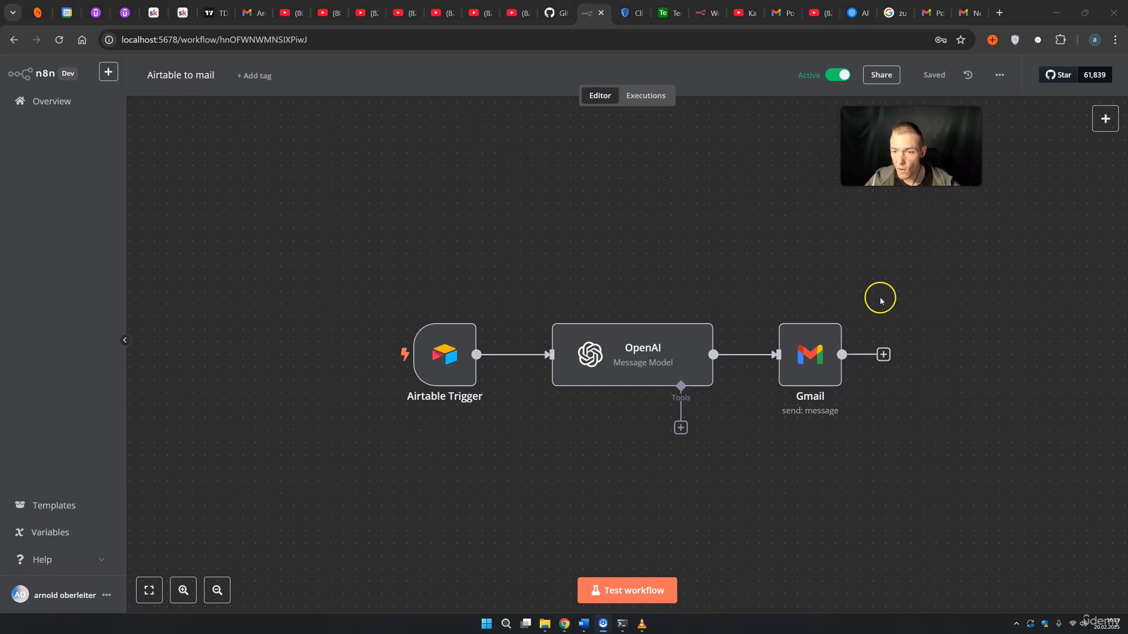
Step: Look over the three connected nodes, check the newest run among the workflow's executions, and return to the editor
drag(902, 505, 358, 301)
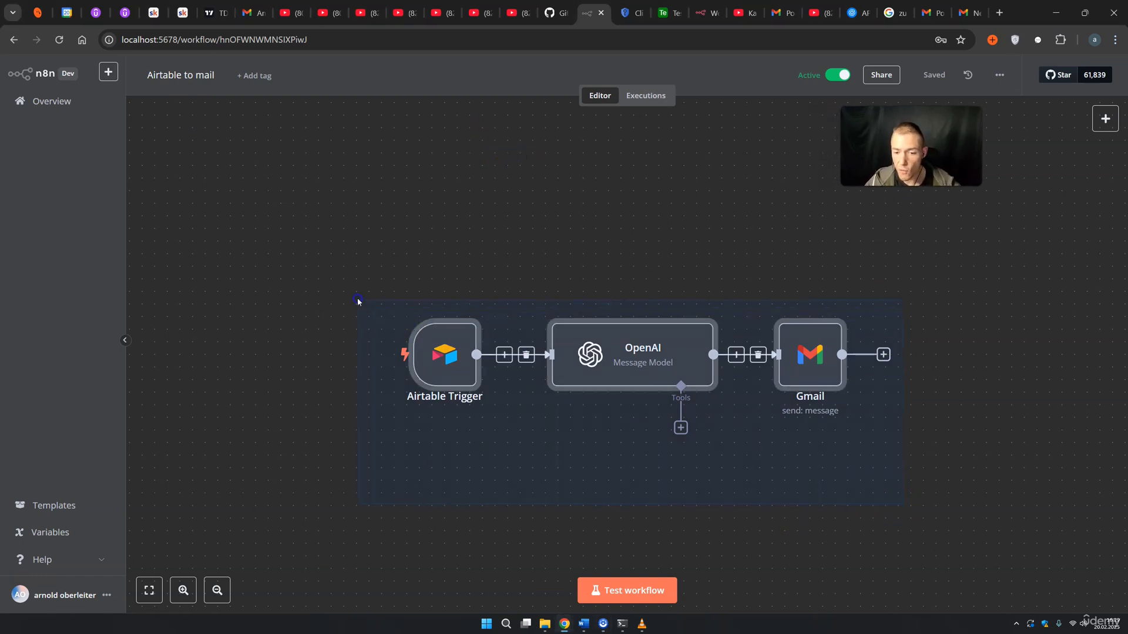
click(901, 511)
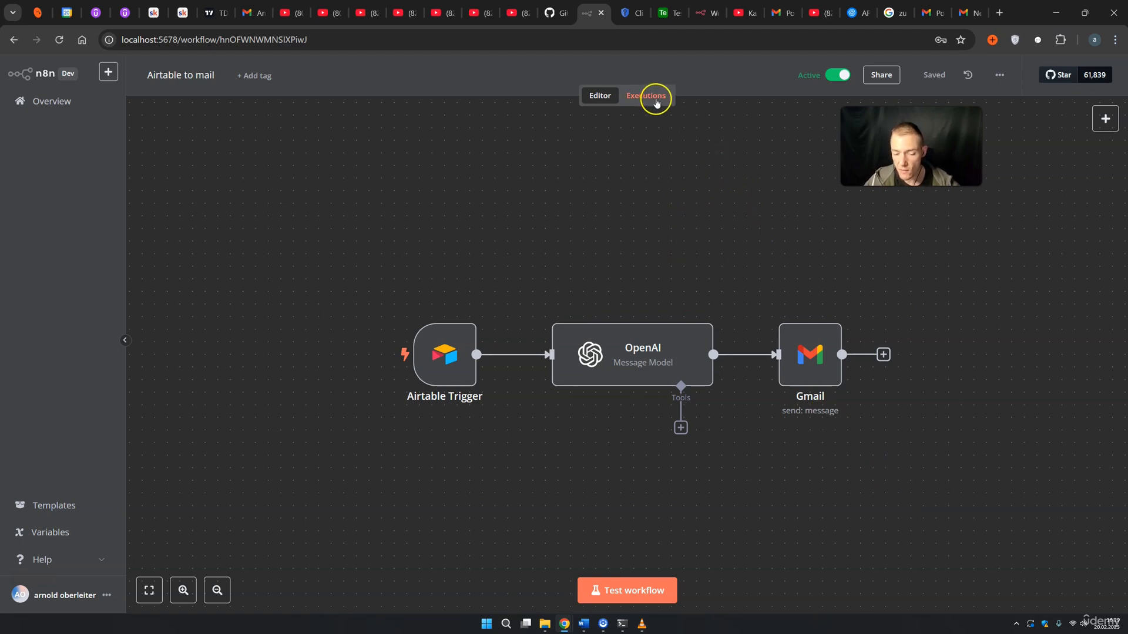
click(648, 97)
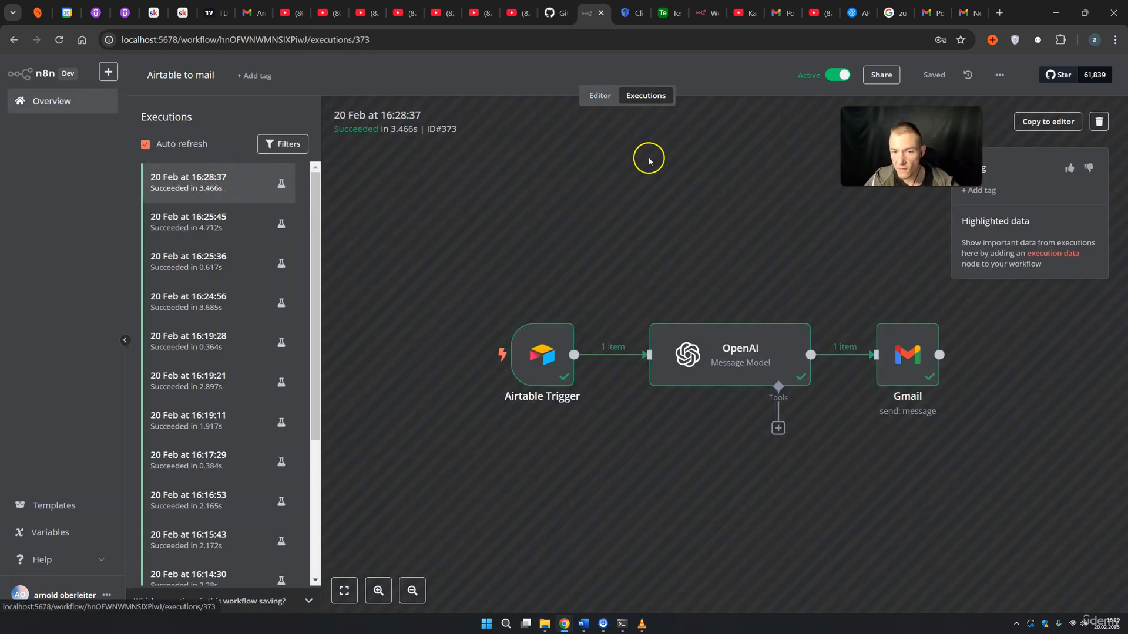
click(595, 96)
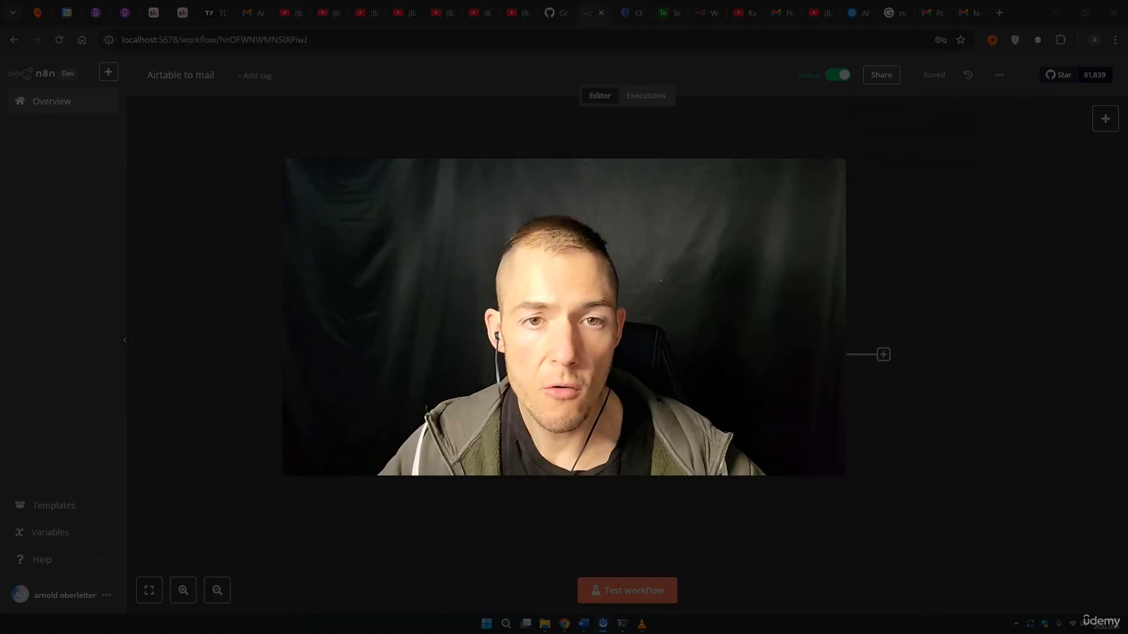